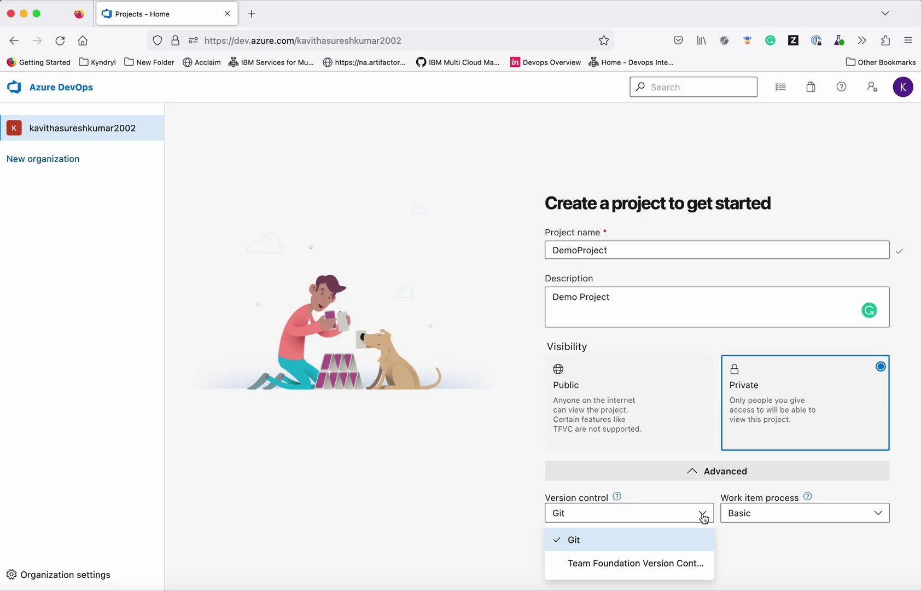
- Create the private DemoProject with Git version control and the Agile work item process
click(748, 541)
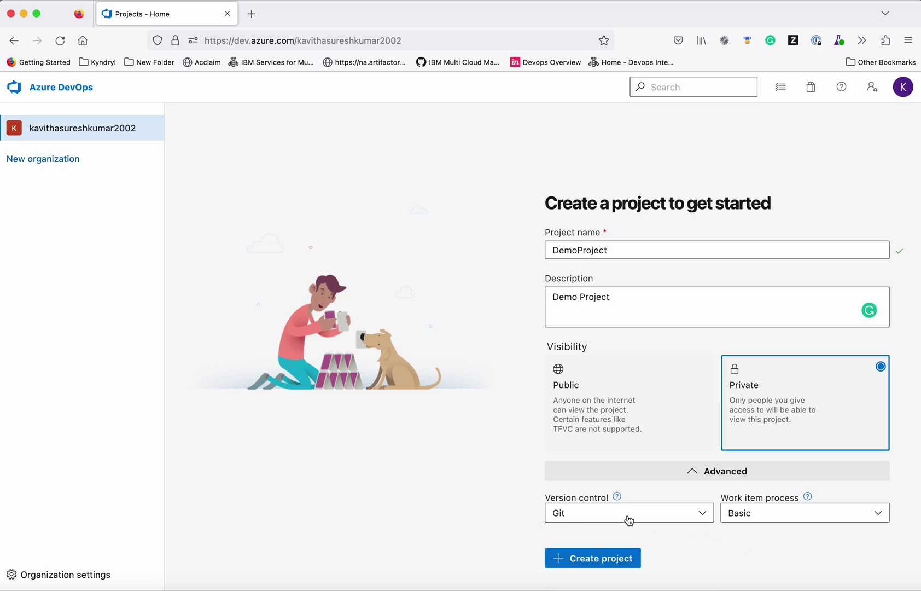
click(786, 514)
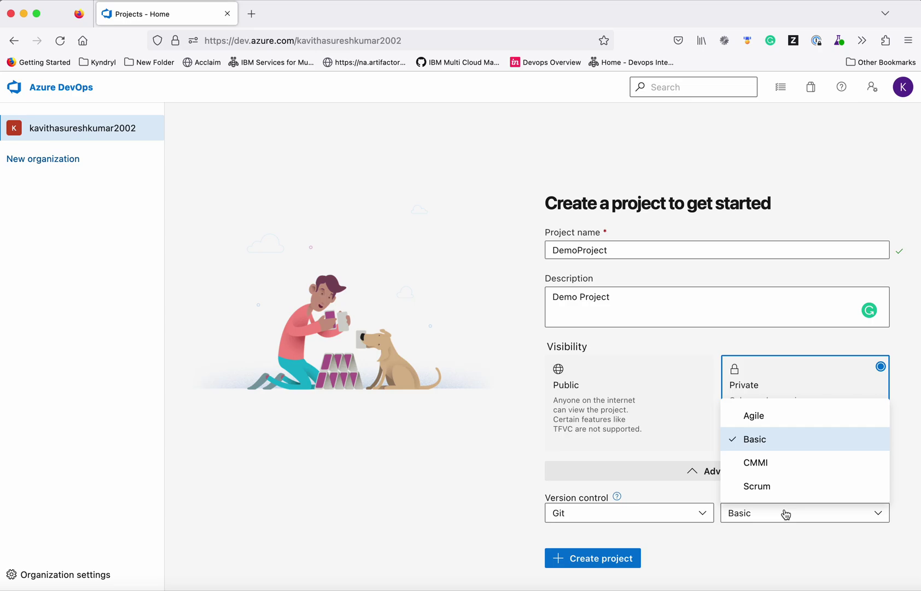
click(775, 422)
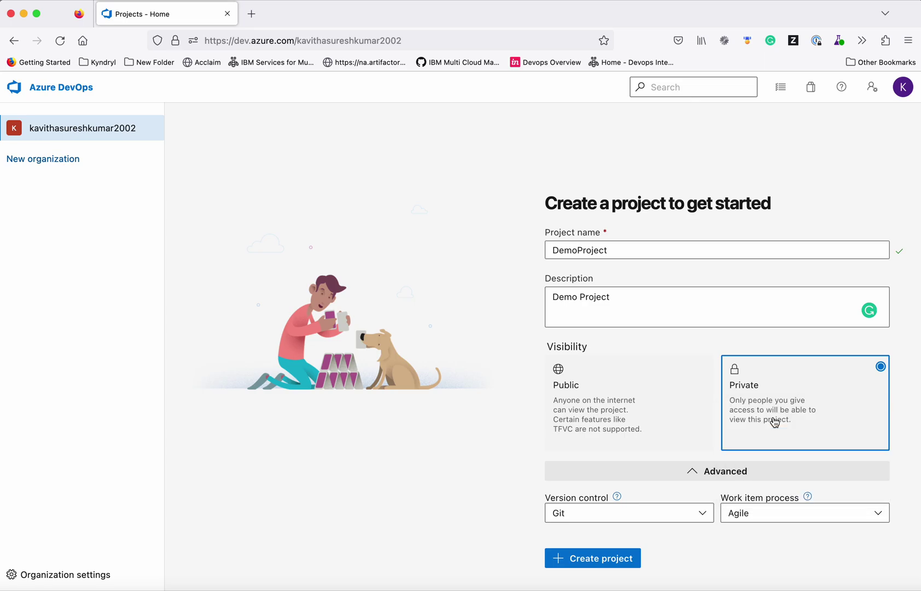
click(599, 562)
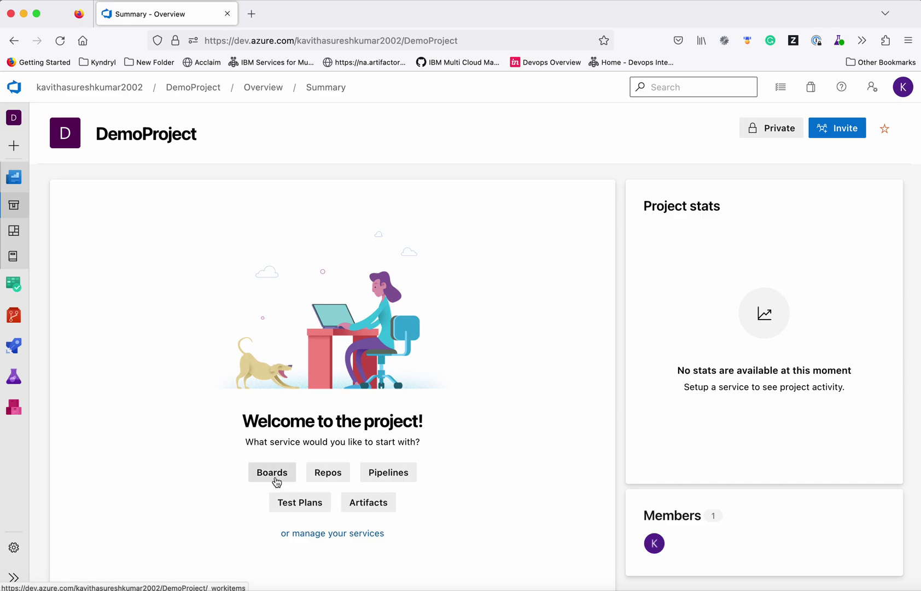
- View the form for inviting members to DemoProject and close it without adding anyone
click(853, 133)
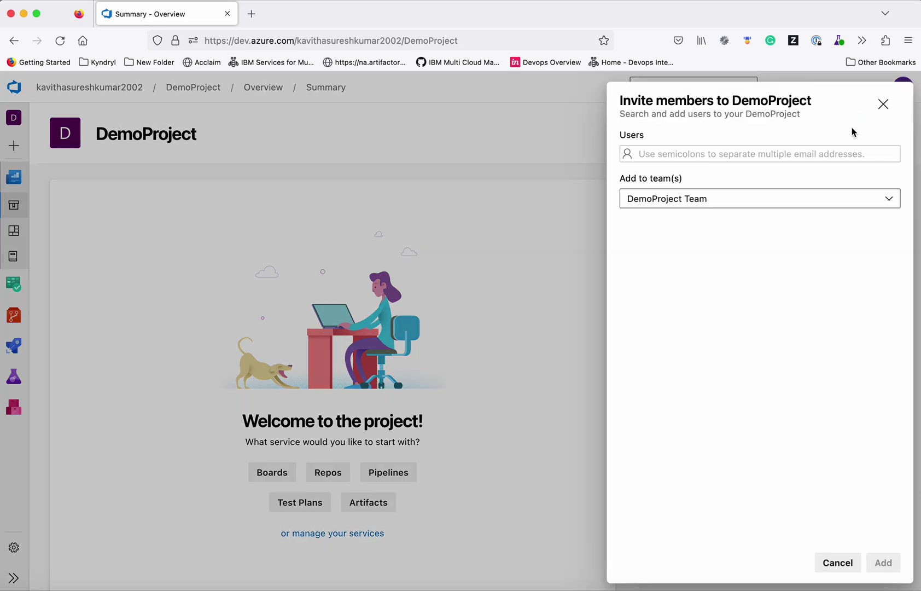
click(884, 105)
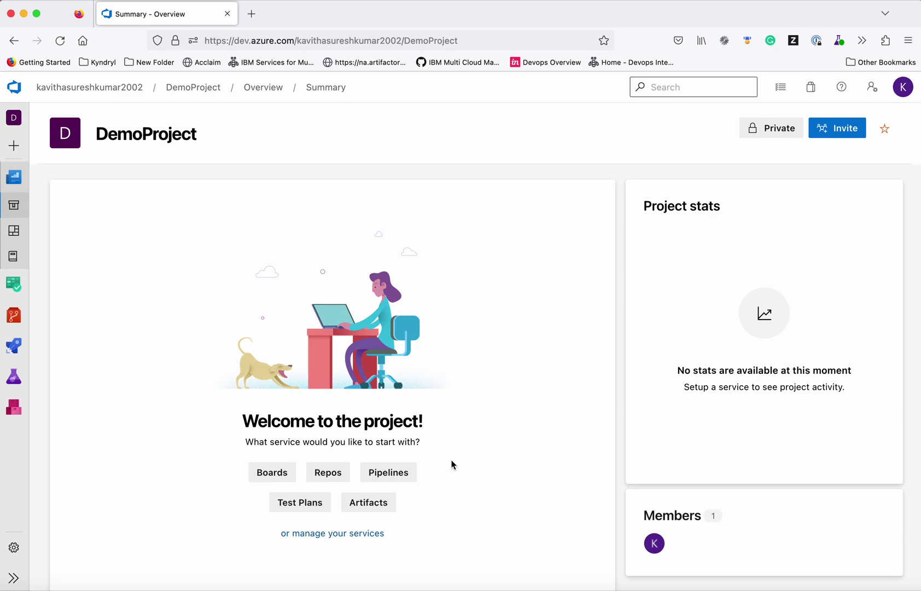
- Start a new Epic in the project's Boards titled "DevOps videos" with the description "Publish DevOps related videos"
click(273, 471)
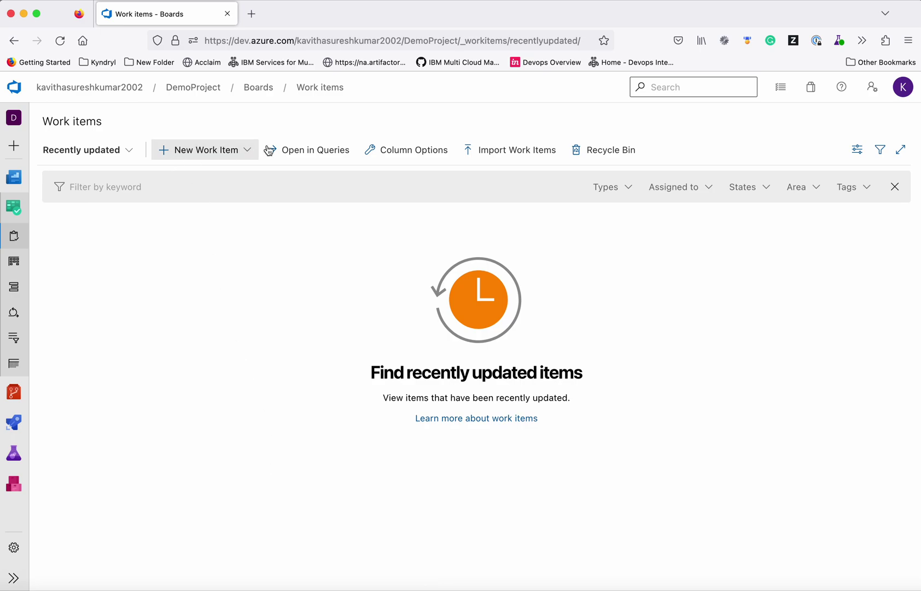
click(249, 151)
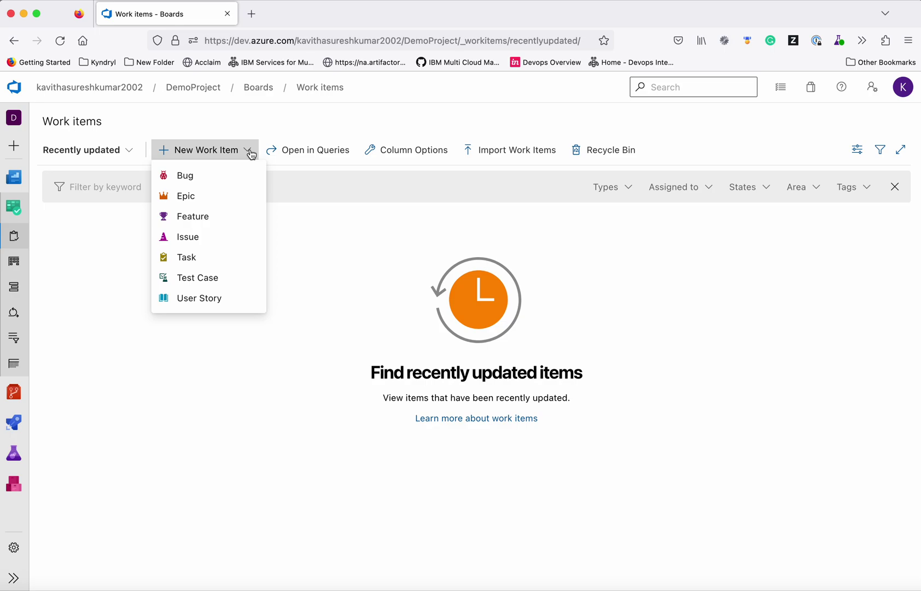
click(208, 197)
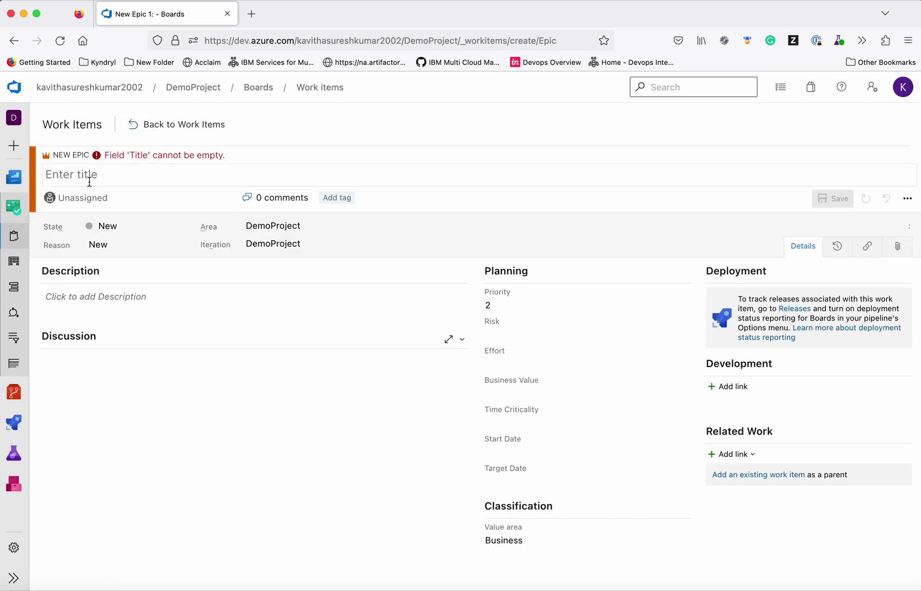
click(90, 174)
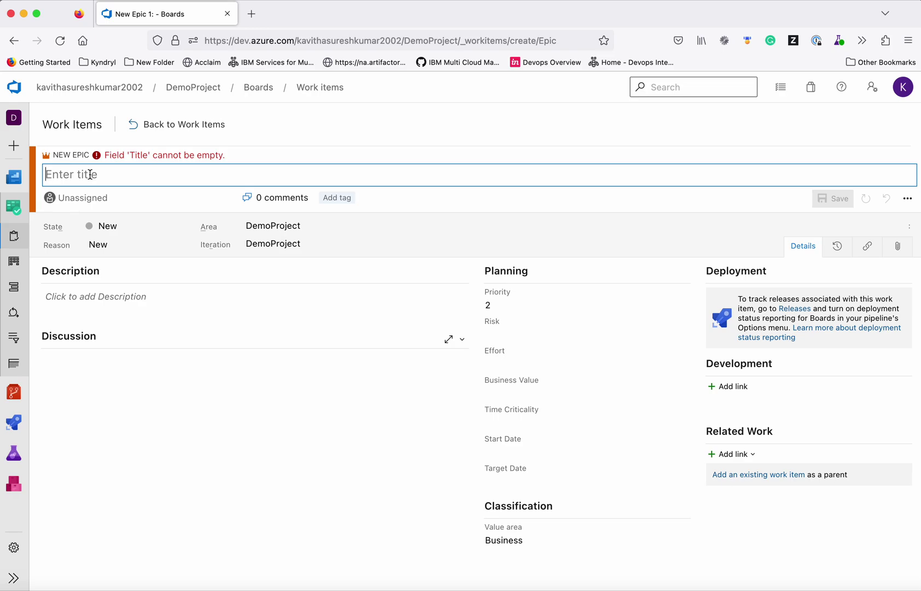
text(Dev)
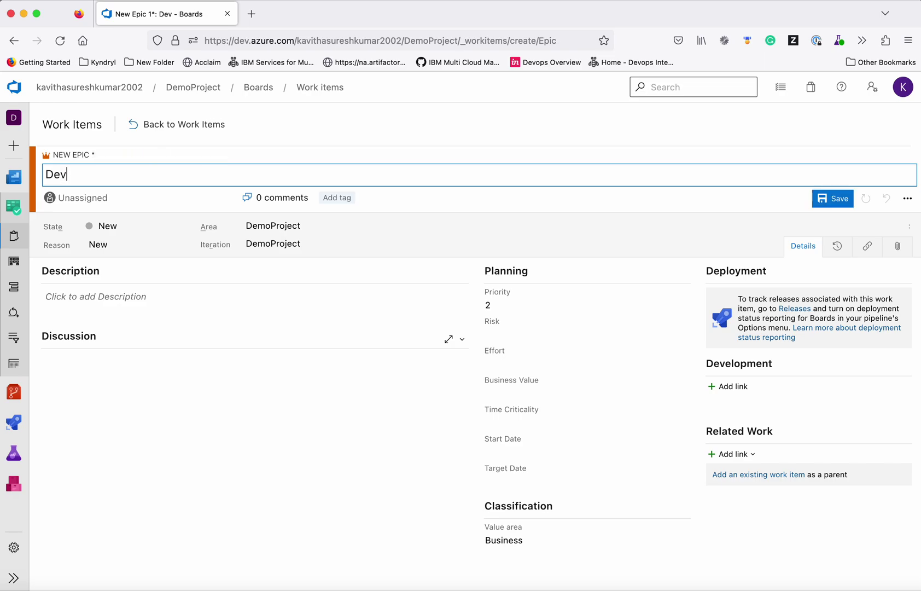
text(Ops videos)
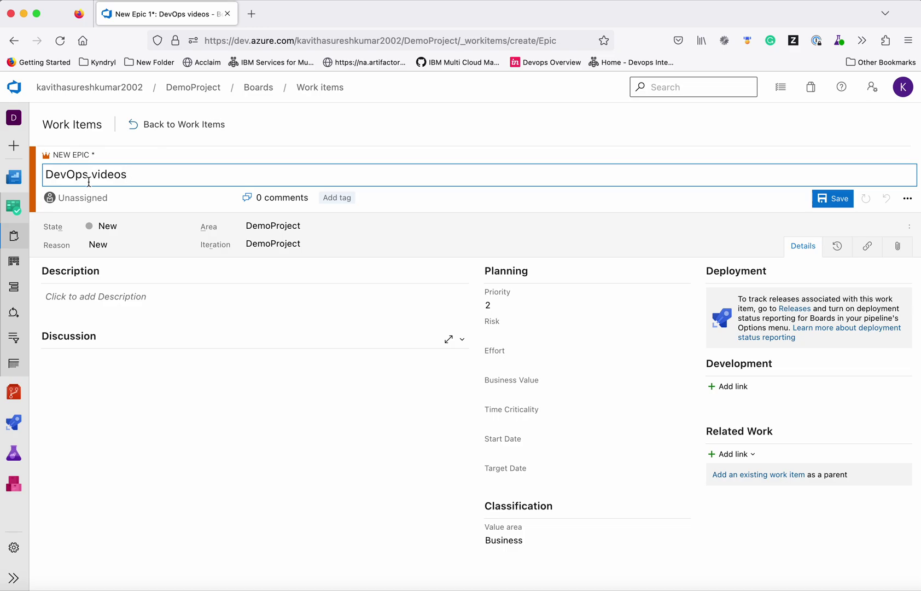
click(96, 296)
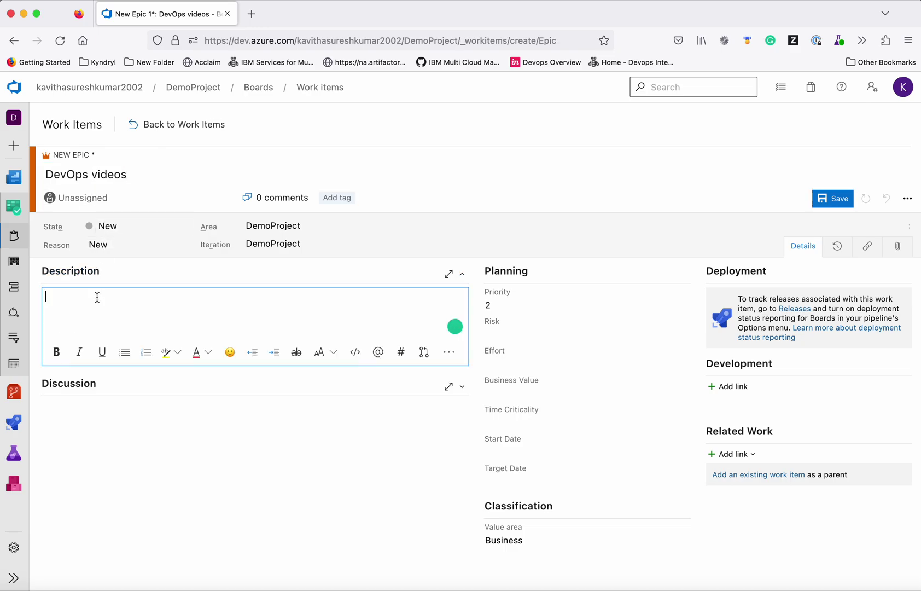
text(Publish DevOps related videos)
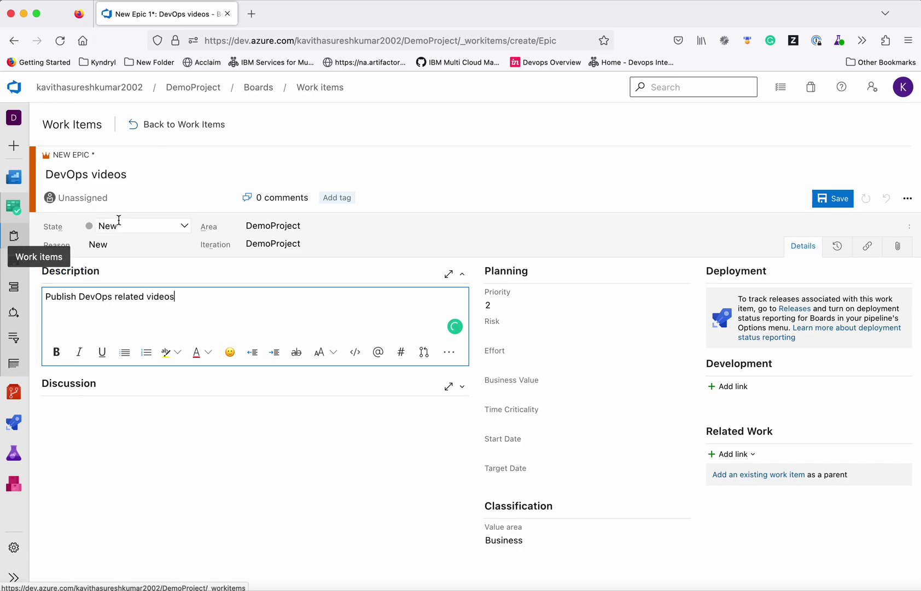
- Check the State and Reason options of the new epic
click(186, 226)
click(186, 226)
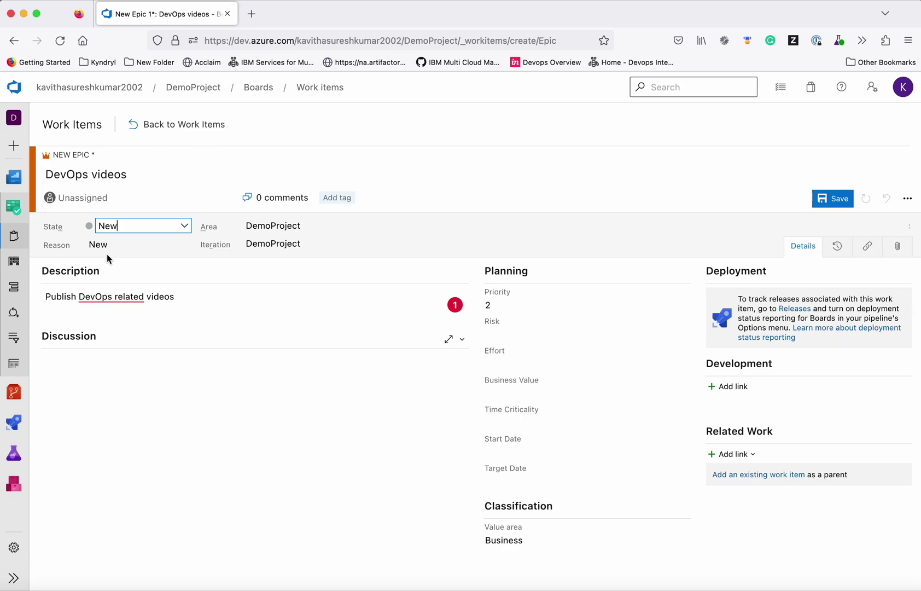
click(184, 245)
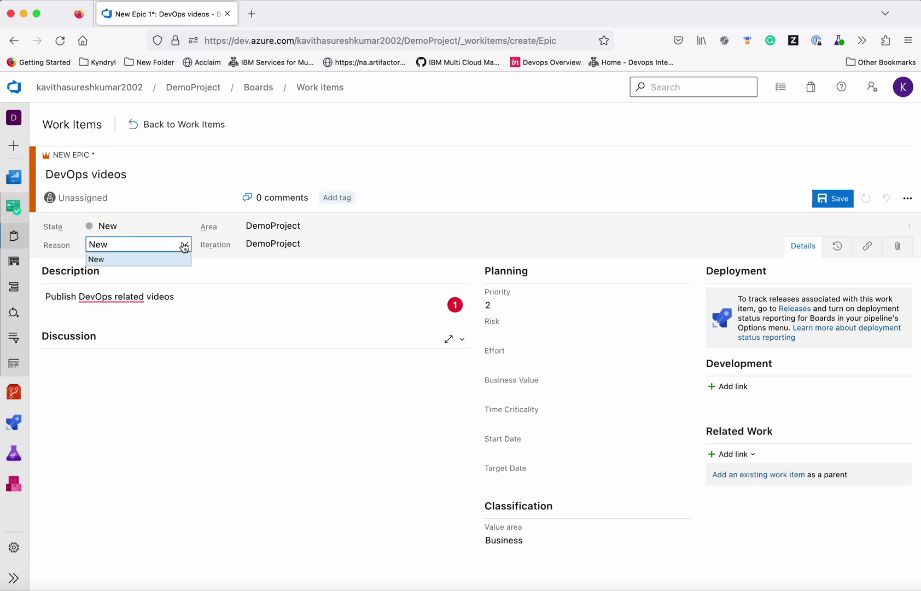
click(184, 246)
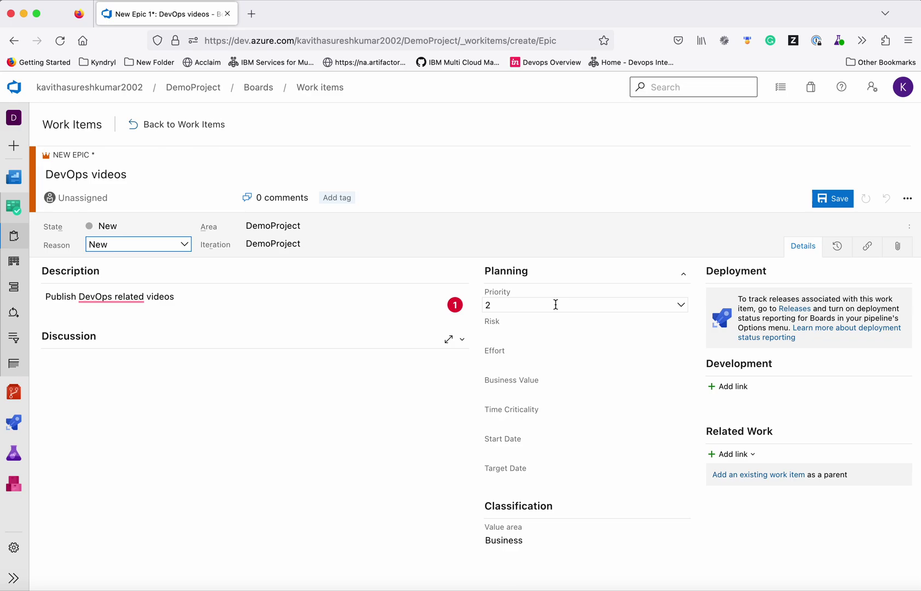
- Set the epic's Risk to "2 - Medium" and its Effort to 50, leaving Business Value and Time Criticality empty
click(511, 334)
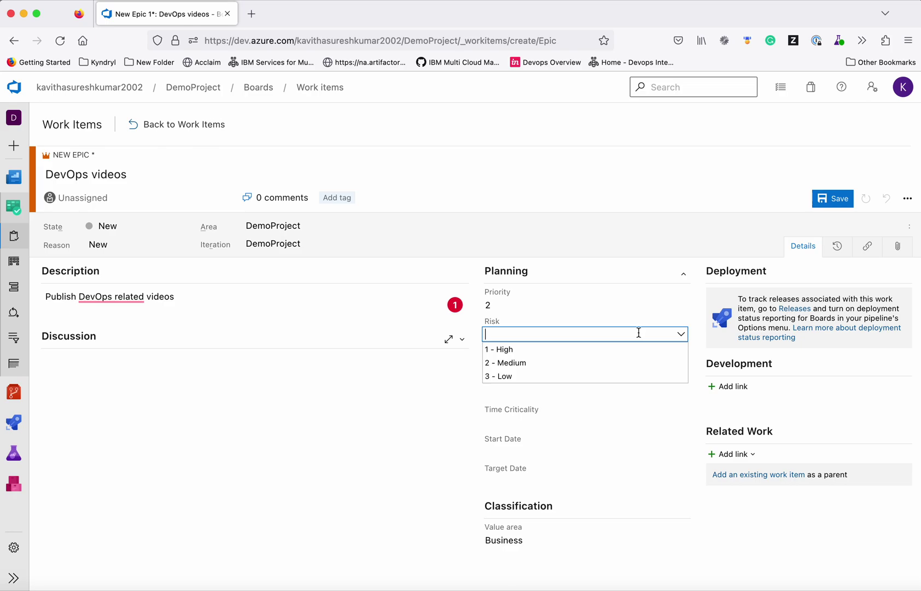
click(560, 365)
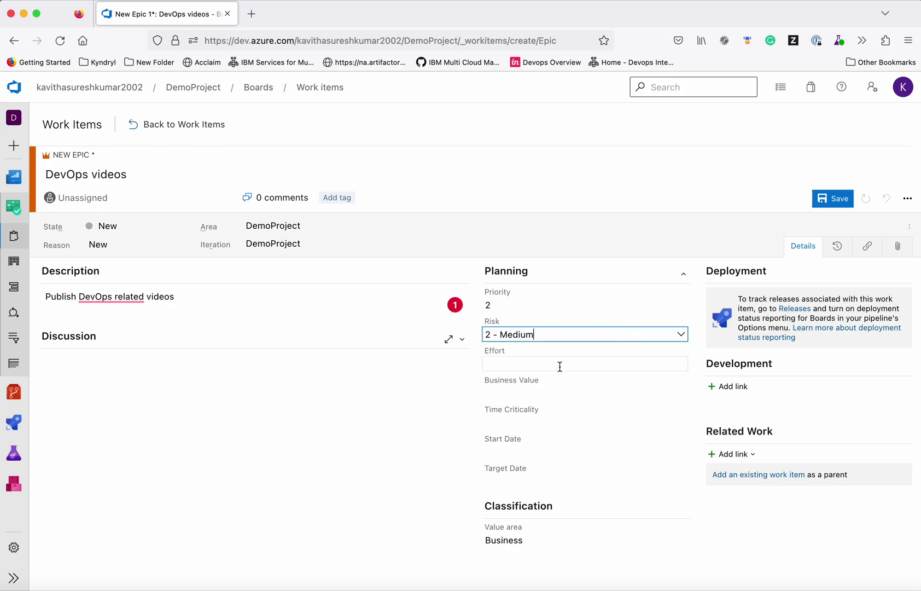
click(559, 363)
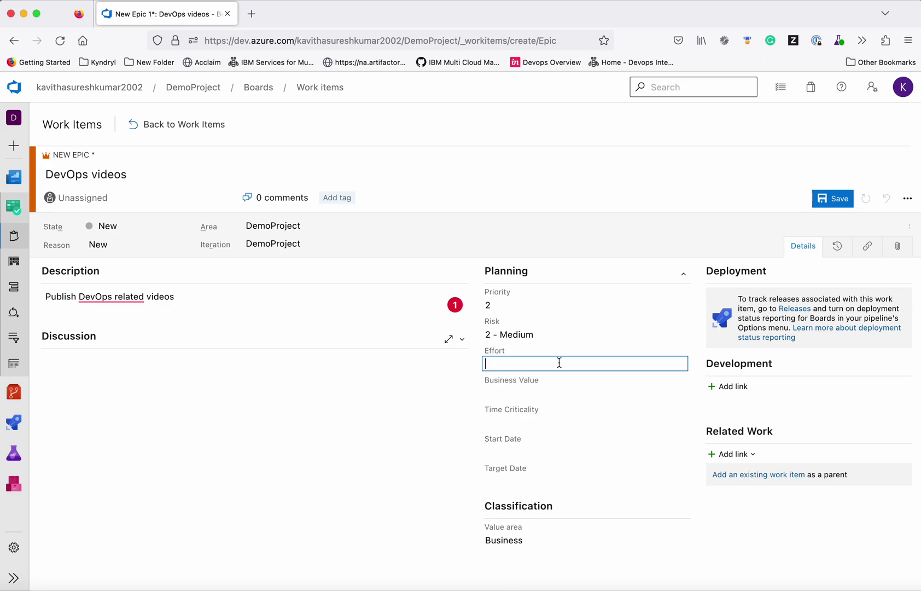
text(50)
click(543, 390)
click(533, 422)
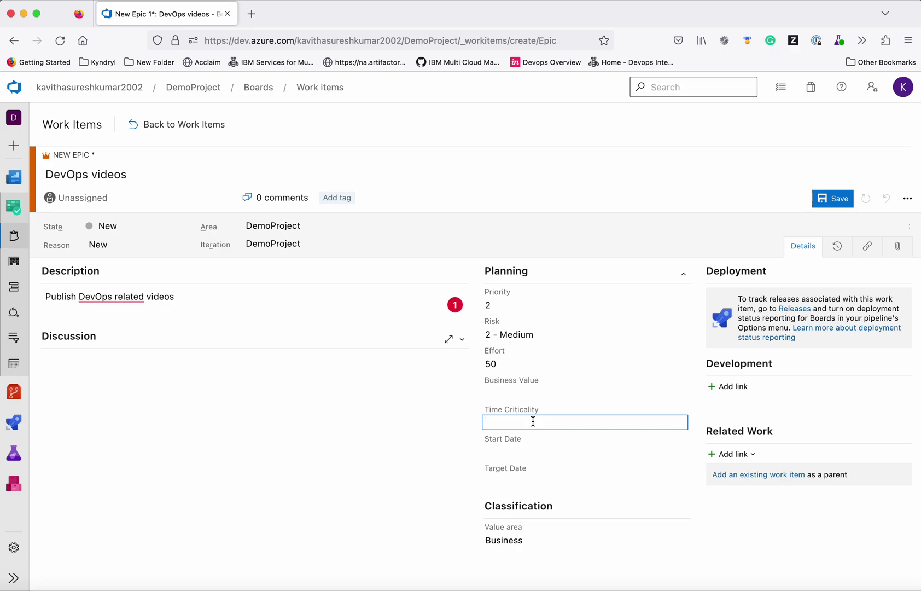
- Set the epic's Start Date to 2/16/2023 and its Target Date to 7/1/2023
click(536, 449)
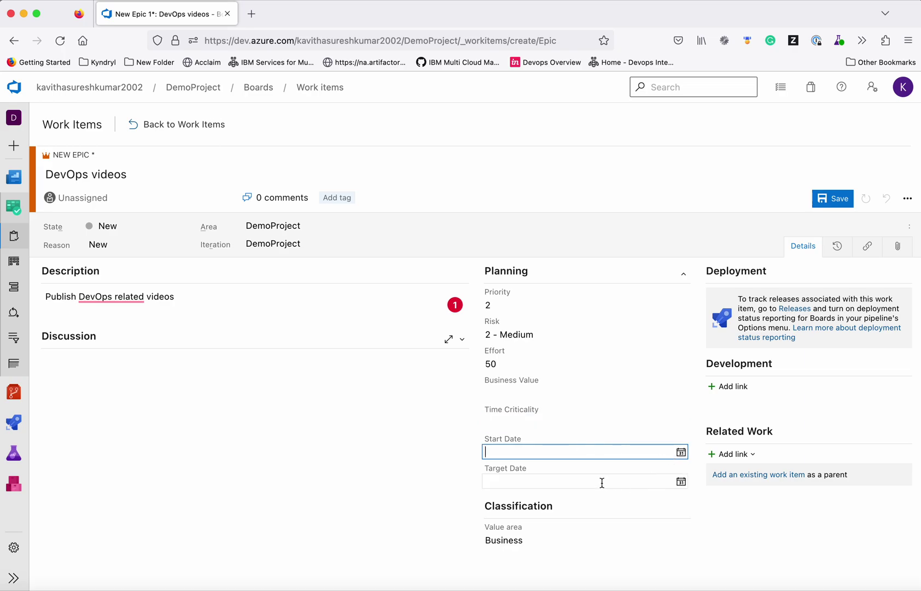
click(681, 453)
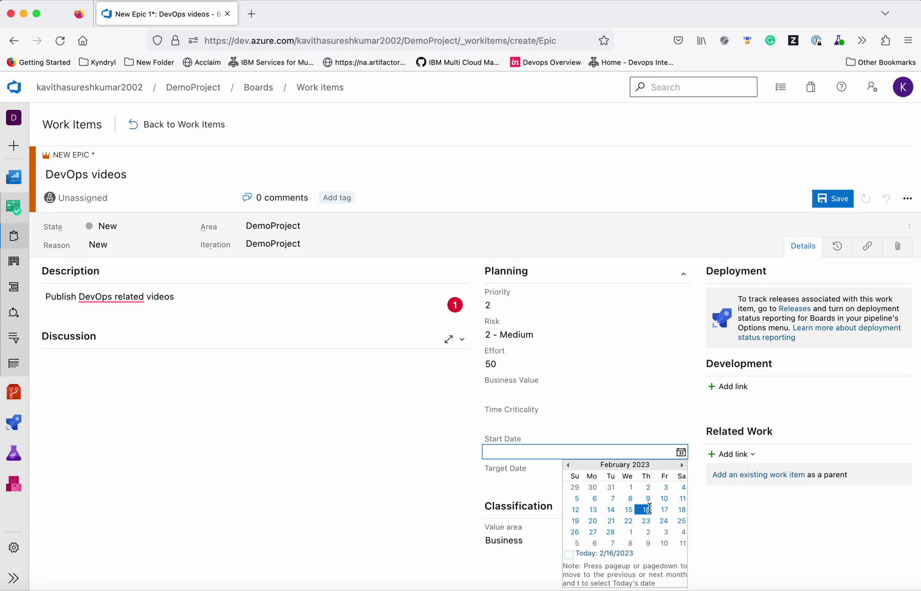
click(646, 509)
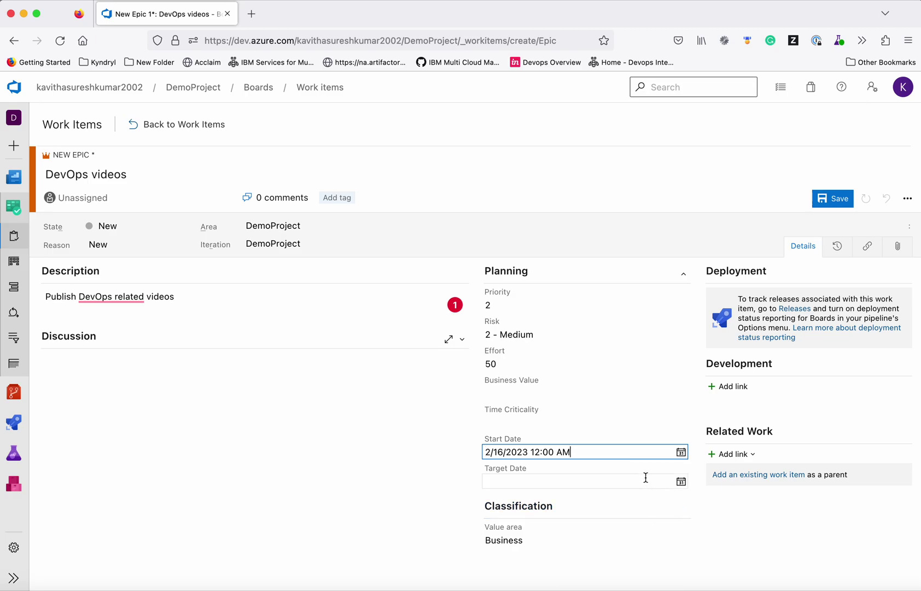
click(680, 481)
click(682, 349)
click(682, 349)
click(682, 349)
click(682, 349)
click(682, 350)
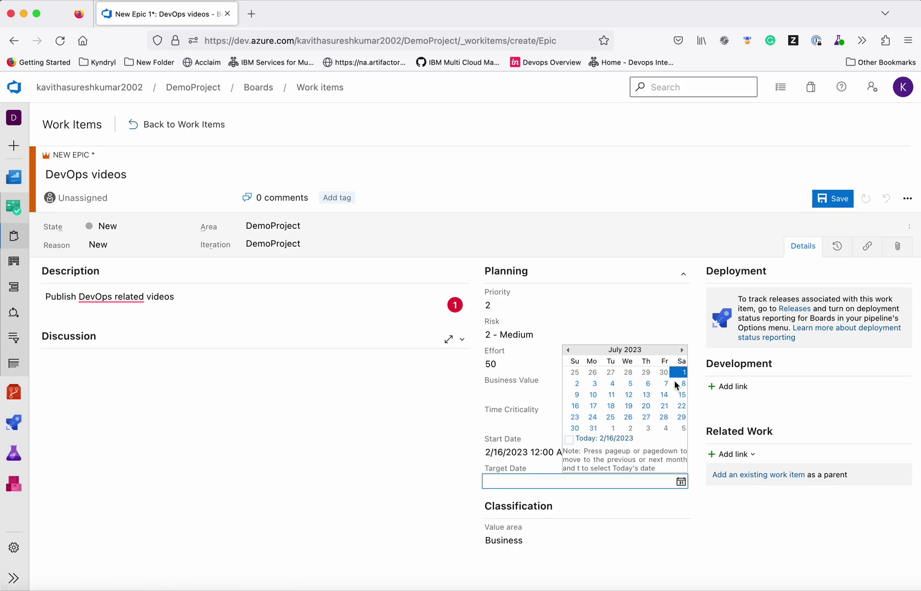
click(683, 373)
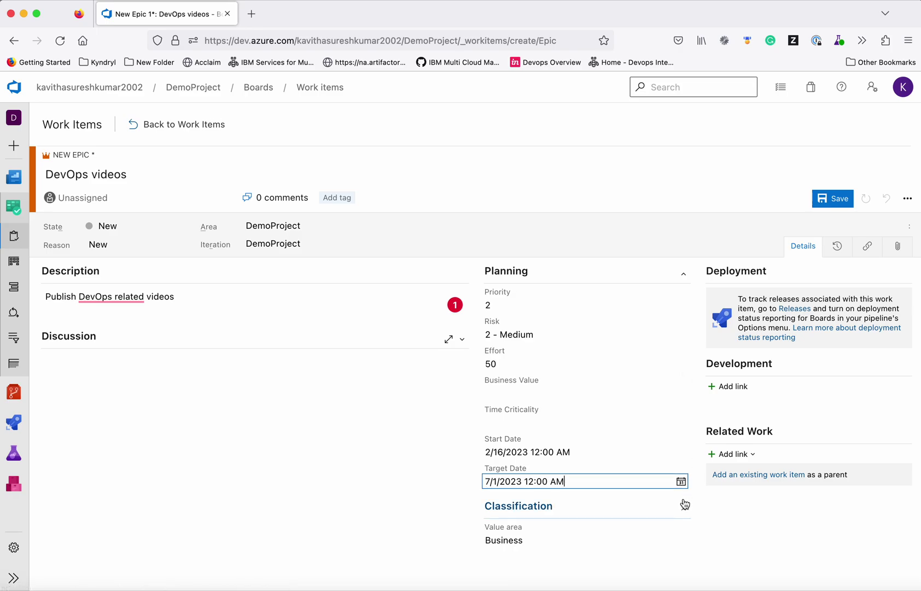
- Review the epic's Value area choices and related-work link options, and save the epic
click(683, 542)
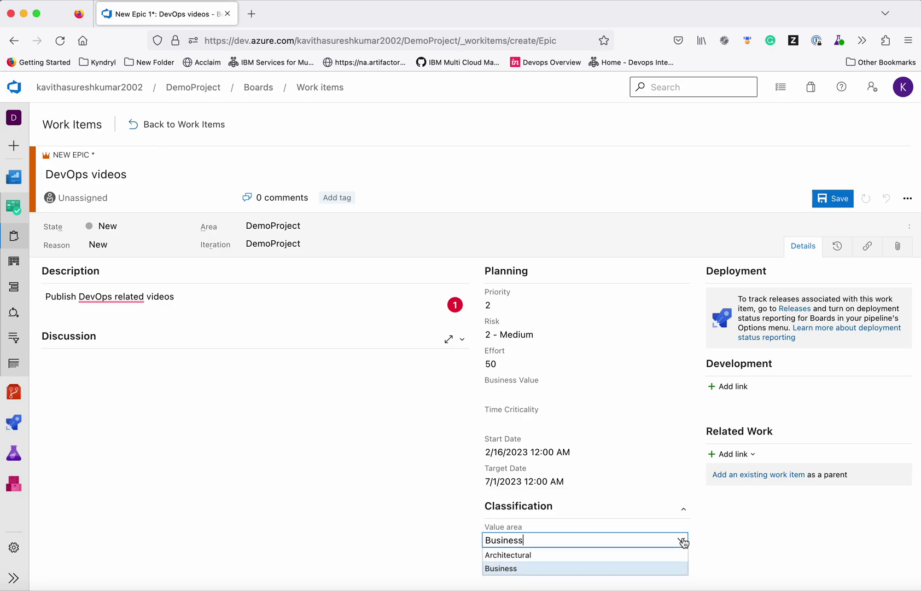
click(741, 555)
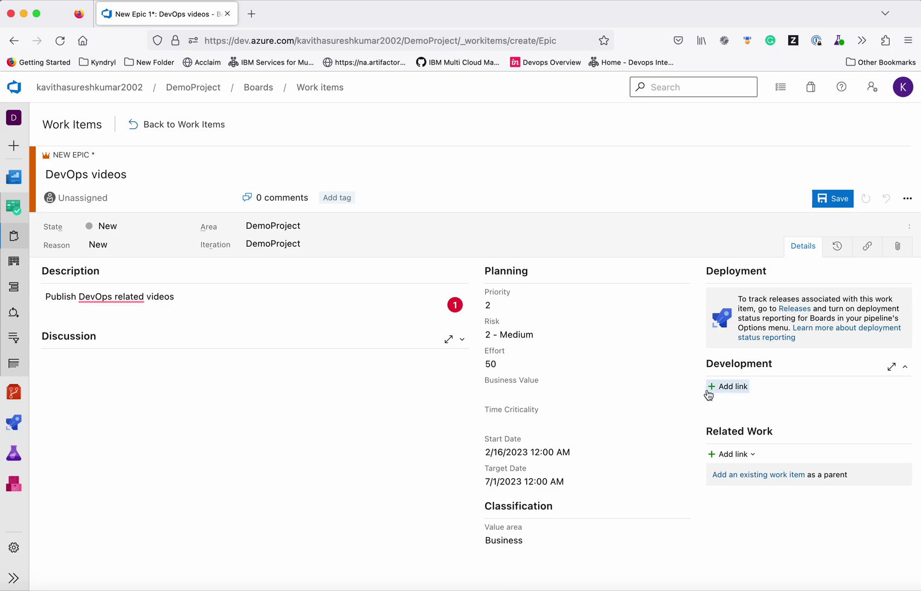
click(714, 457)
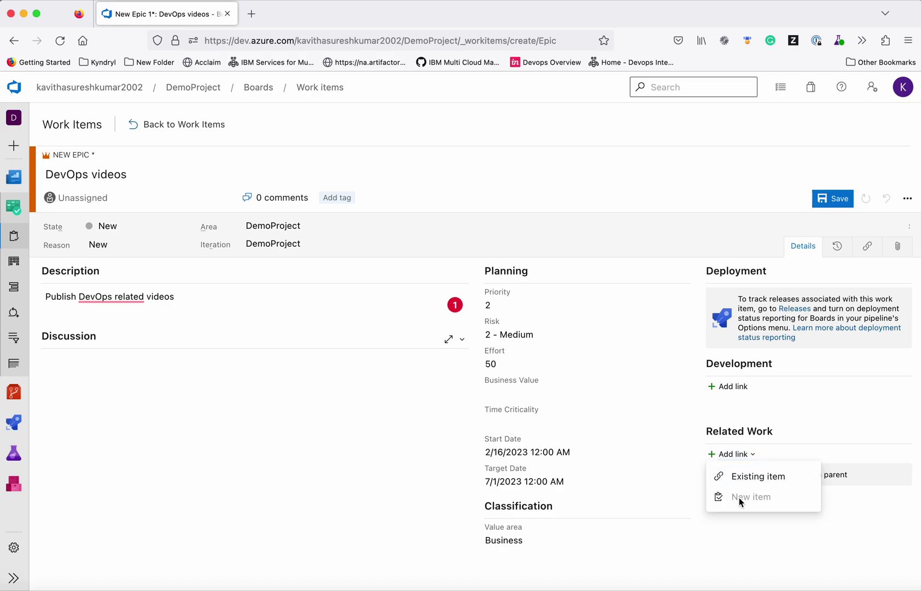
click(676, 521)
click(840, 200)
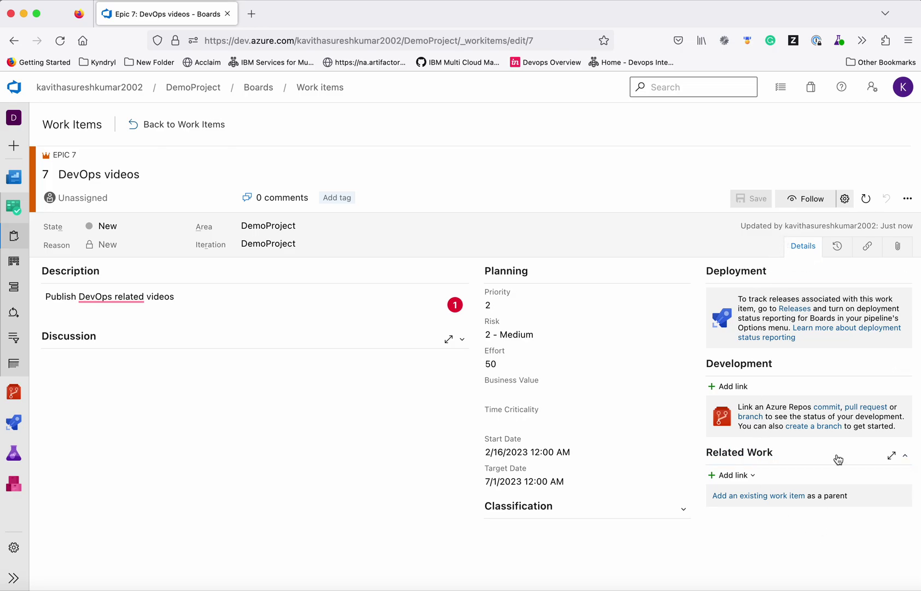
- Examine the saved epic's change history and the states available for it
click(837, 247)
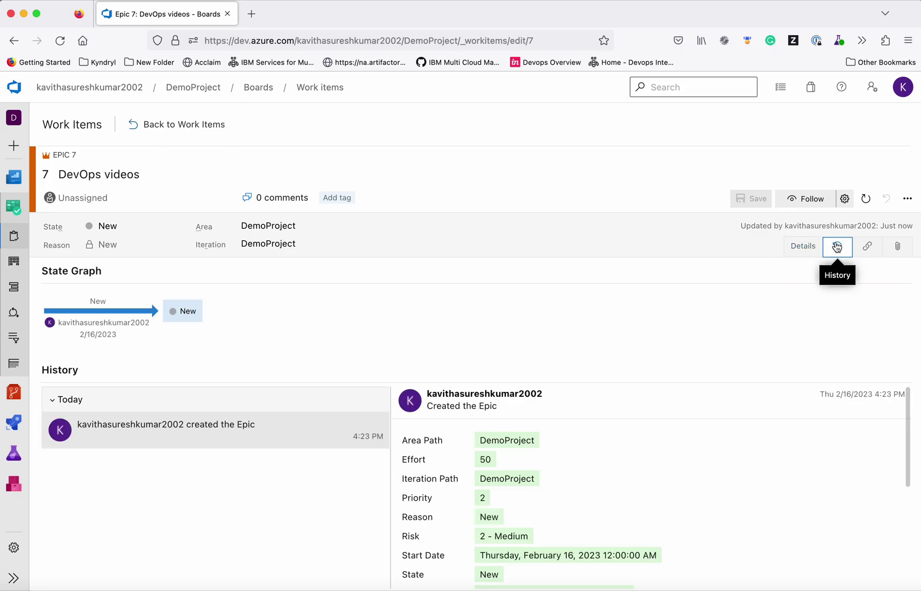
scroll(740, 414, down, 2)
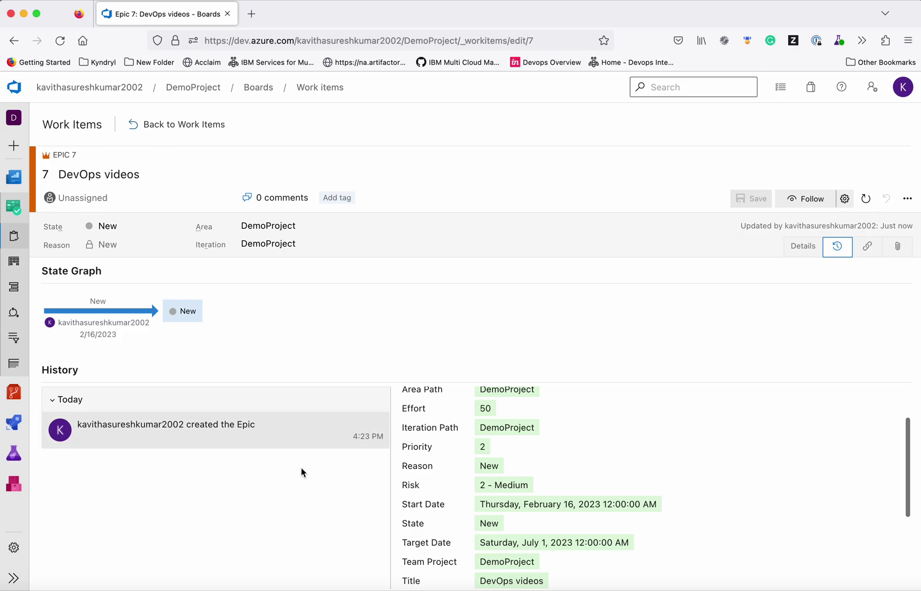
scroll(595, 489, up, 2)
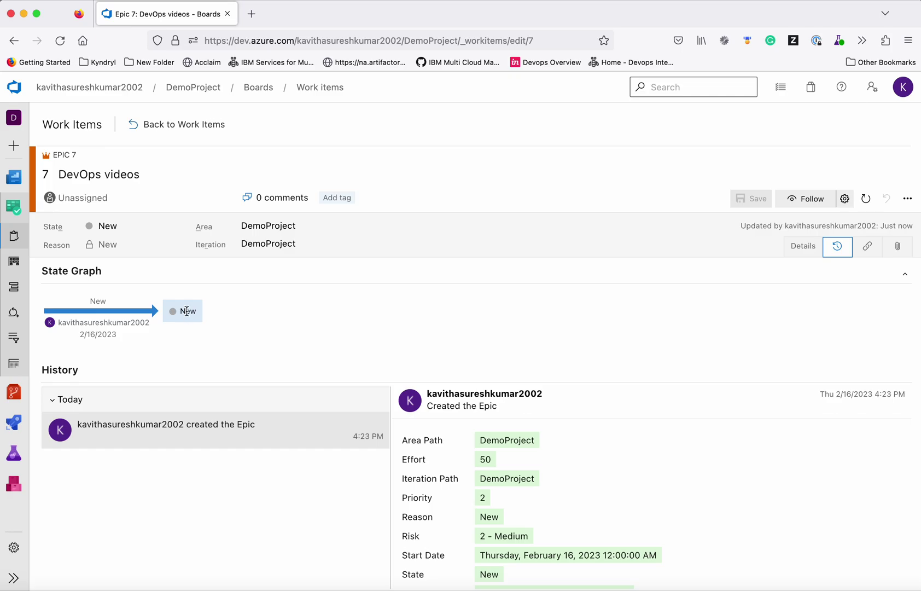
click(181, 226)
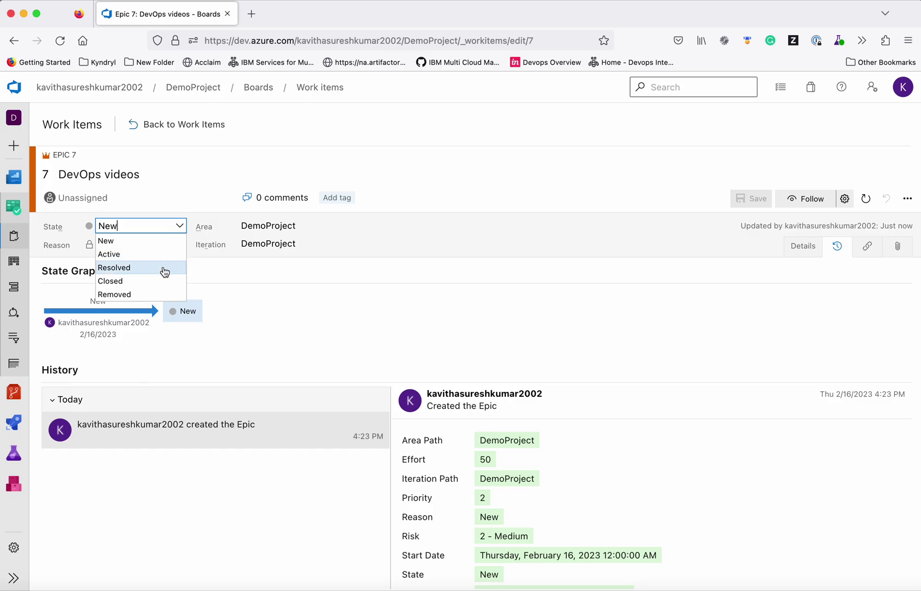
click(272, 280)
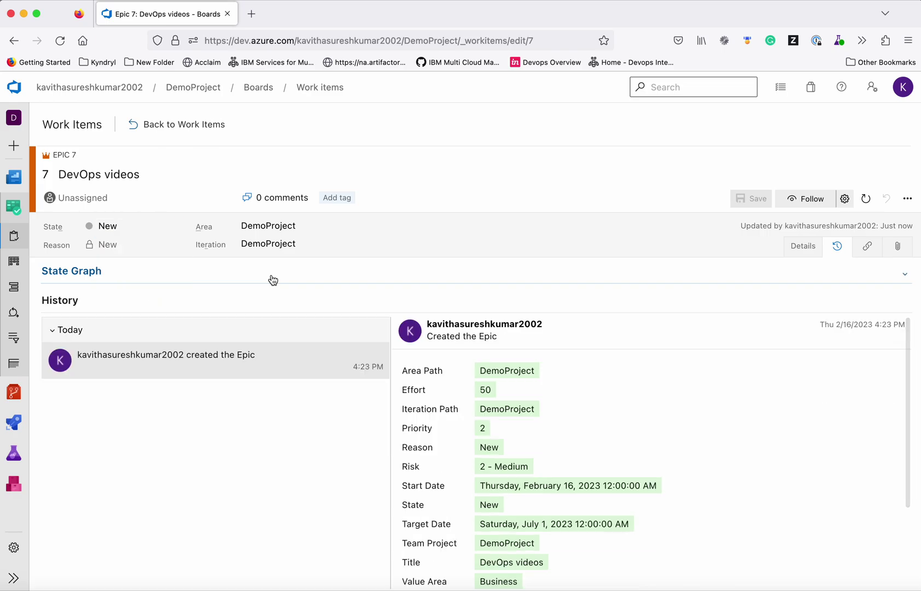
- Check the epic's links and attachments, and follow the epic
click(868, 245)
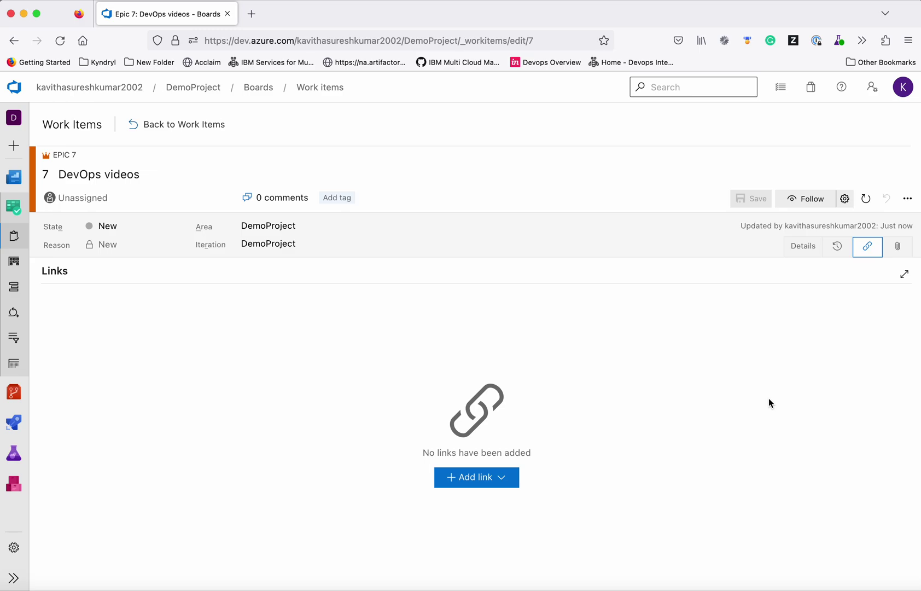
click(897, 247)
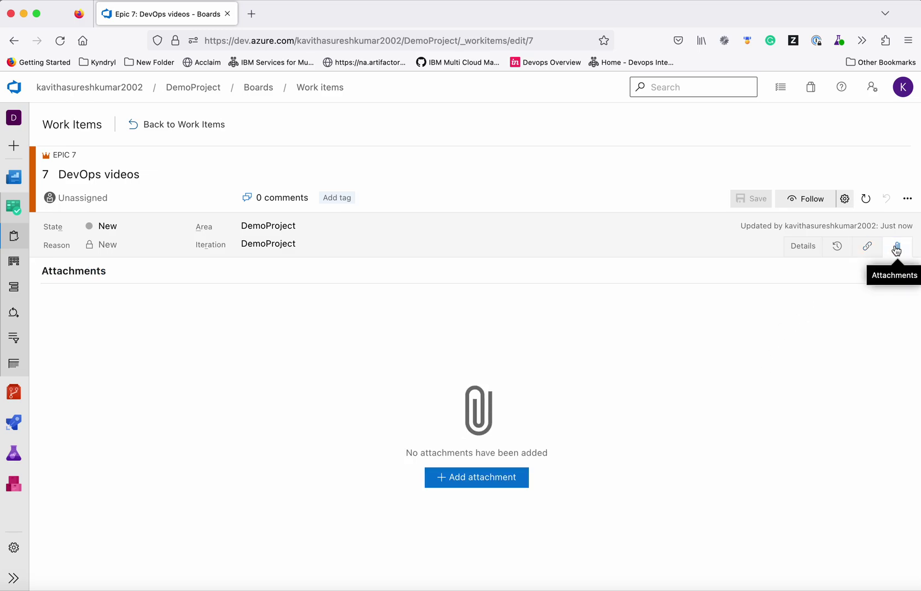
click(807, 203)
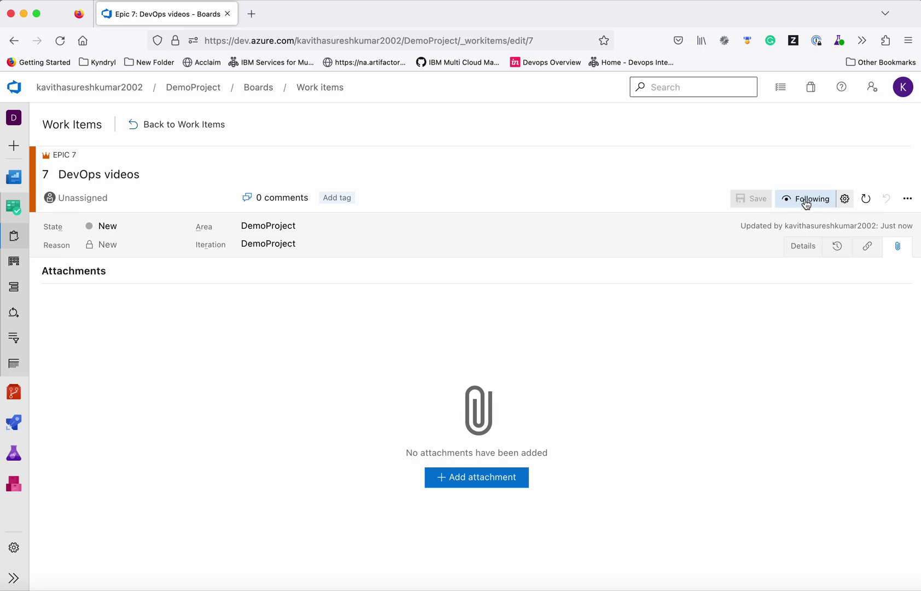
- Review the epic's notification settings, including the Custom event options, and leave them without applying a change
click(846, 200)
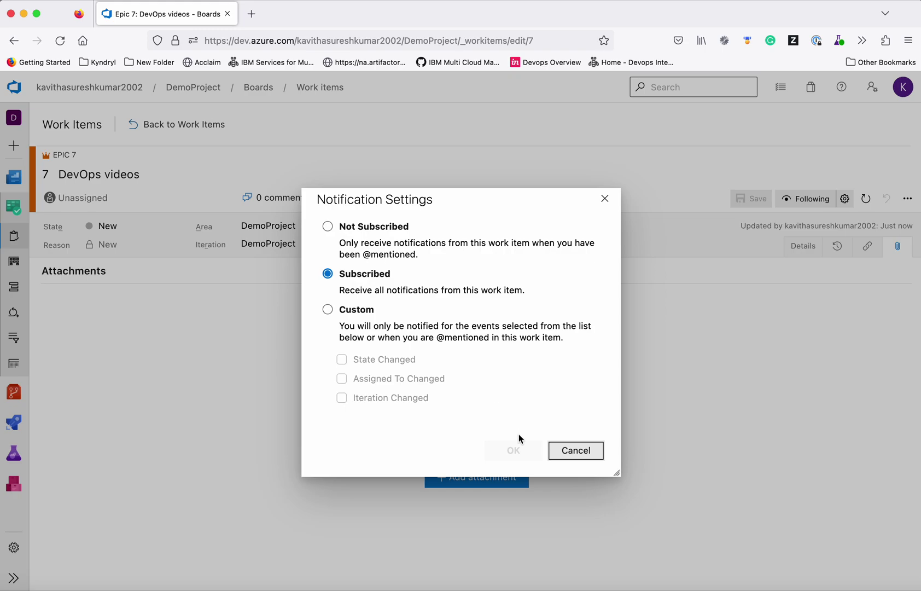
click(328, 309)
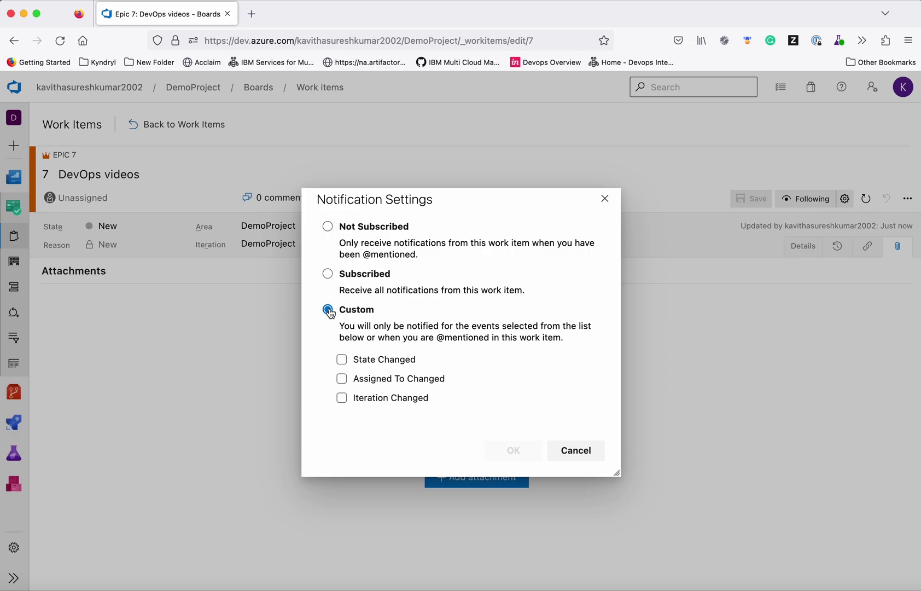
click(574, 451)
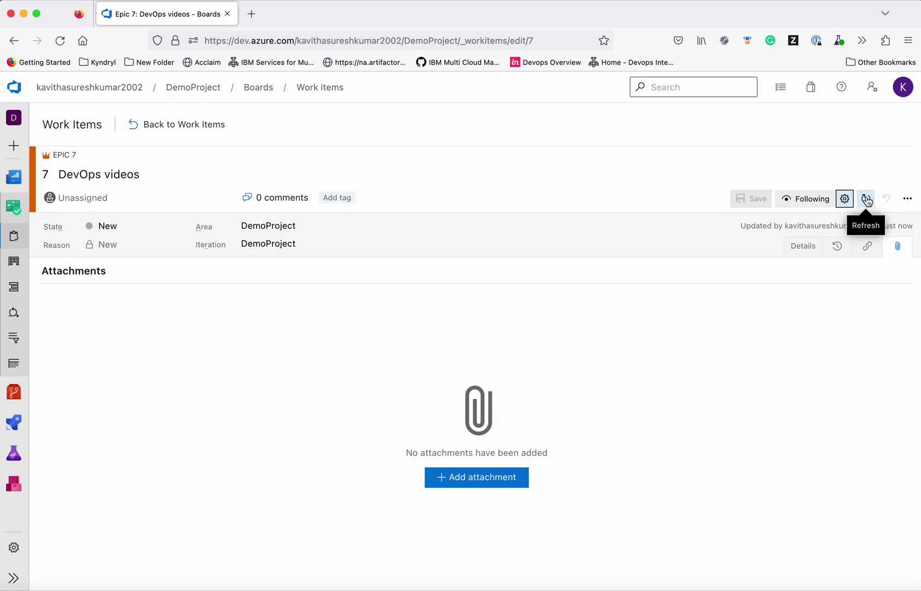
- Examine the additional actions available for the epic and the work item types it can be changed to
click(906, 200)
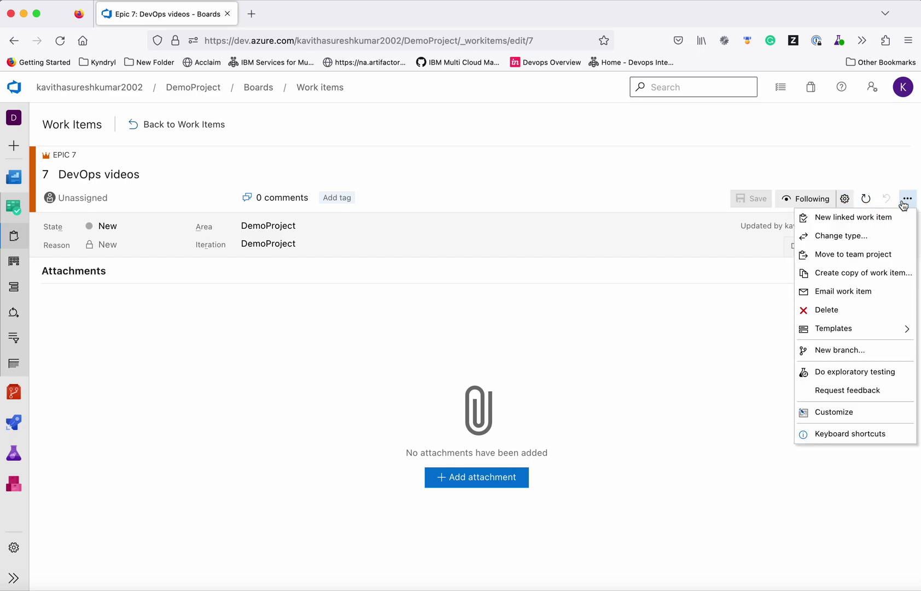
click(904, 203)
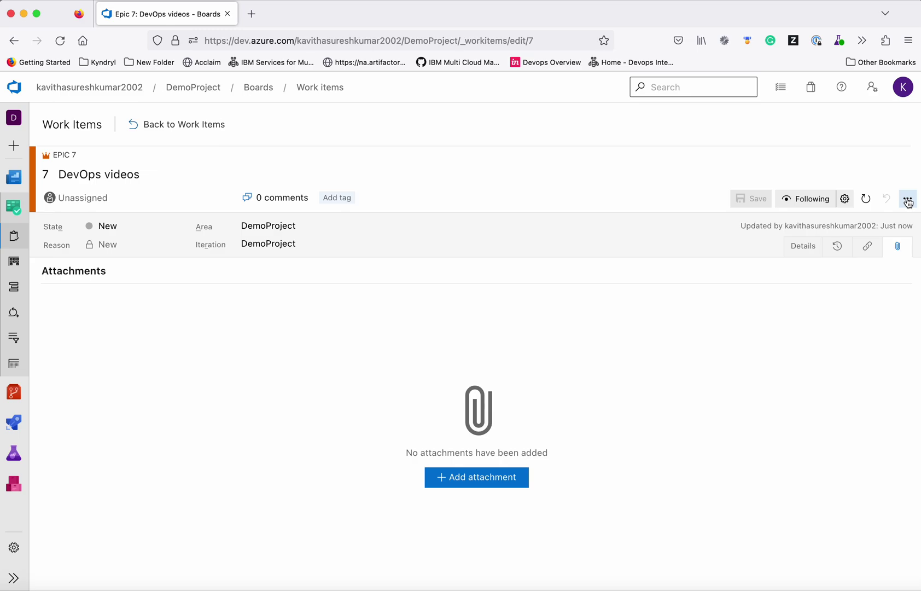
click(908, 201)
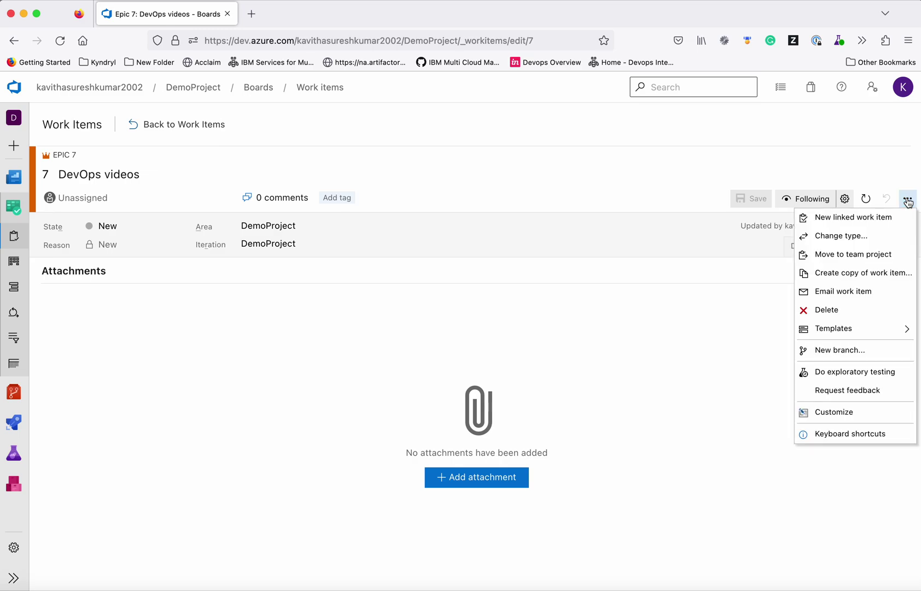
click(884, 237)
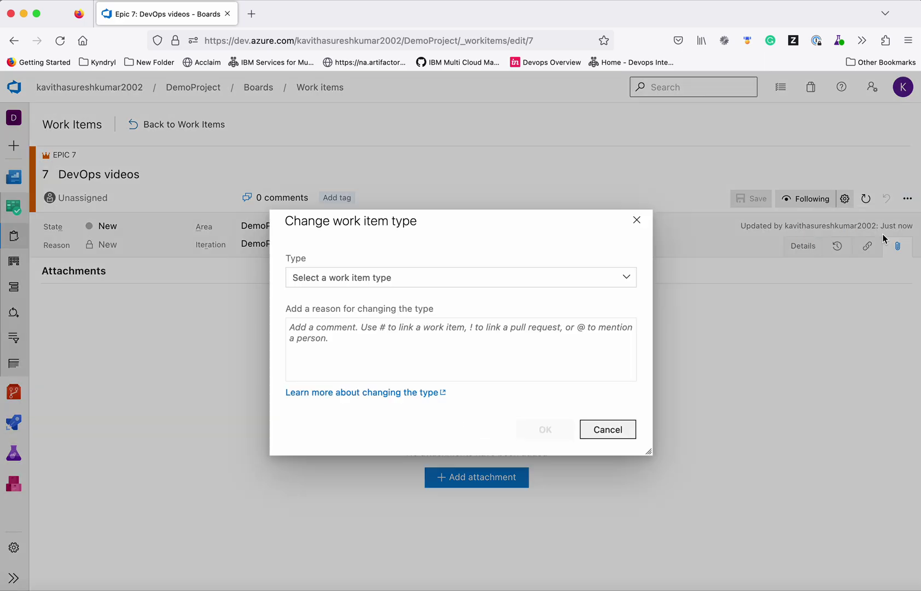
click(627, 279)
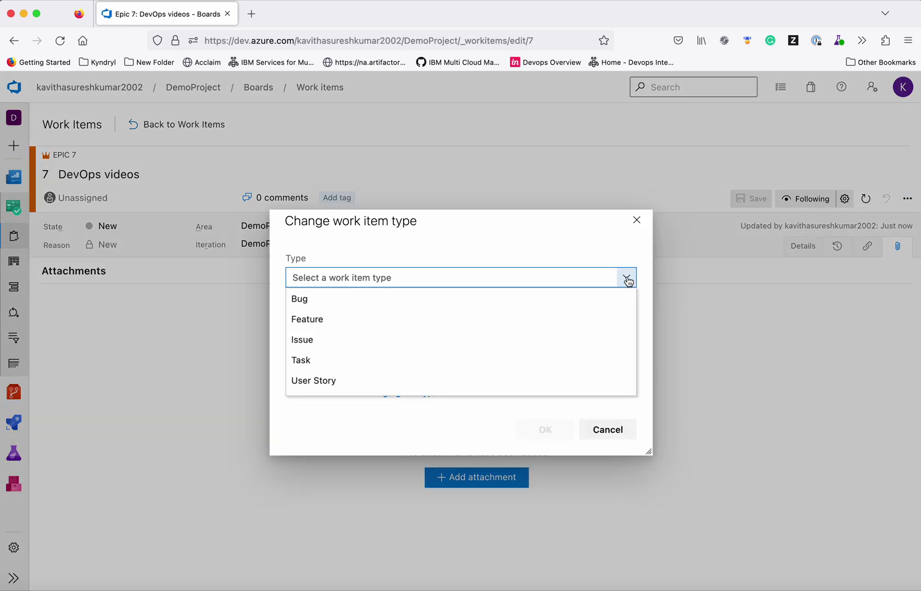
click(650, 298)
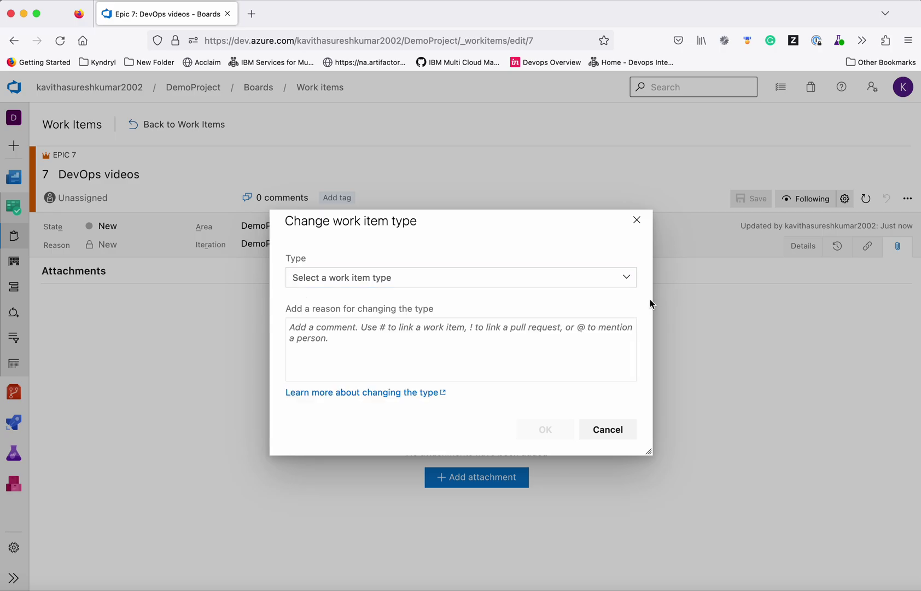
click(617, 426)
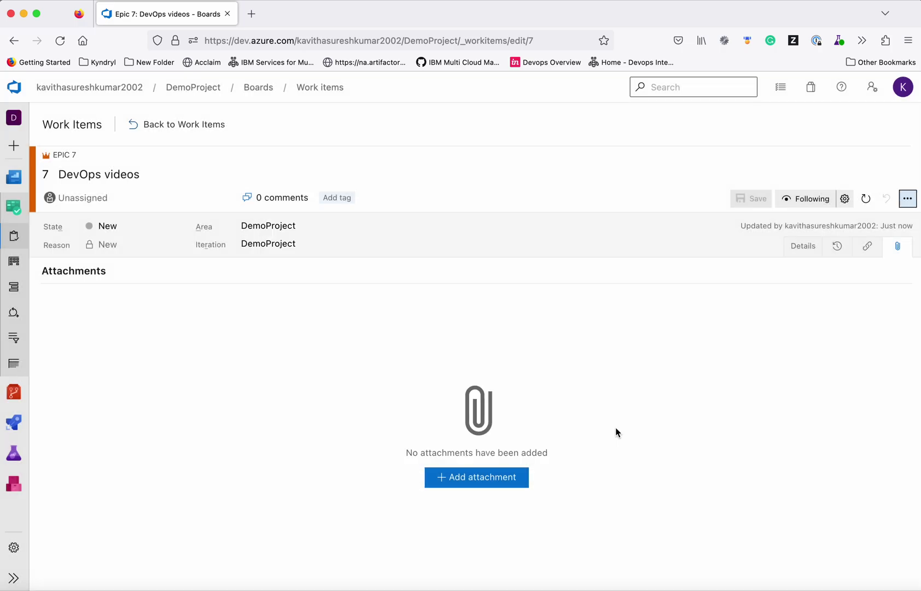
click(907, 200)
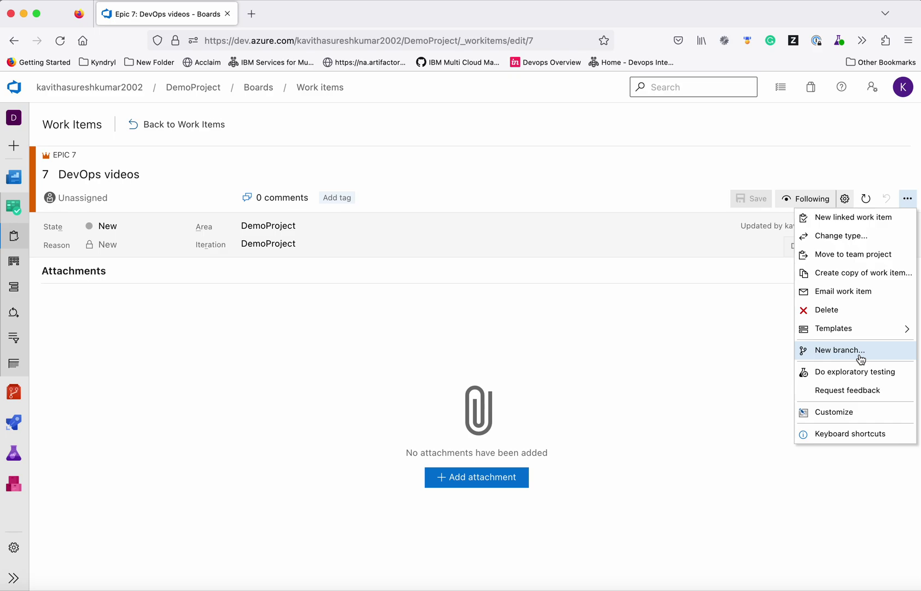
click(738, 399)
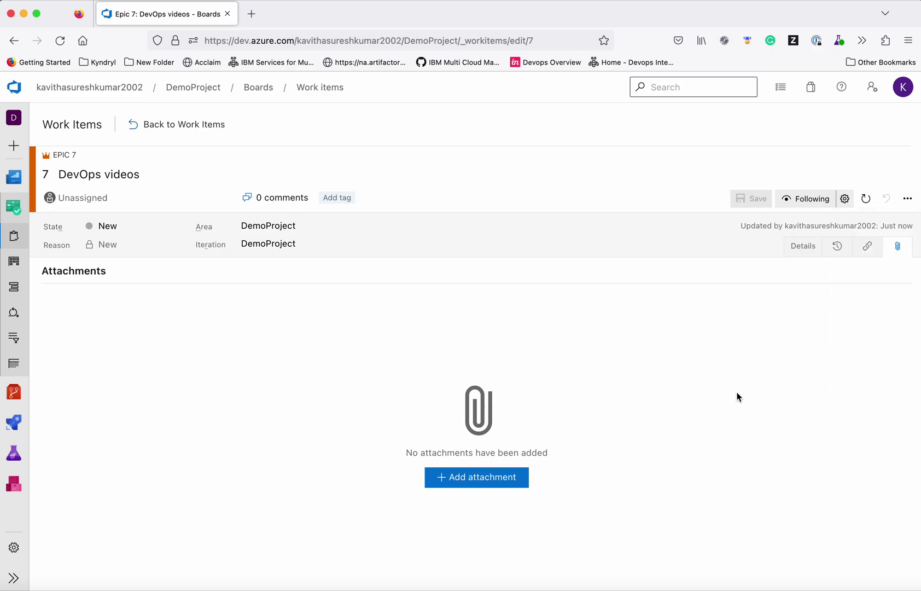
- Start a new linked work item from the epic's details, with link type Child and work item type Feature
click(812, 246)
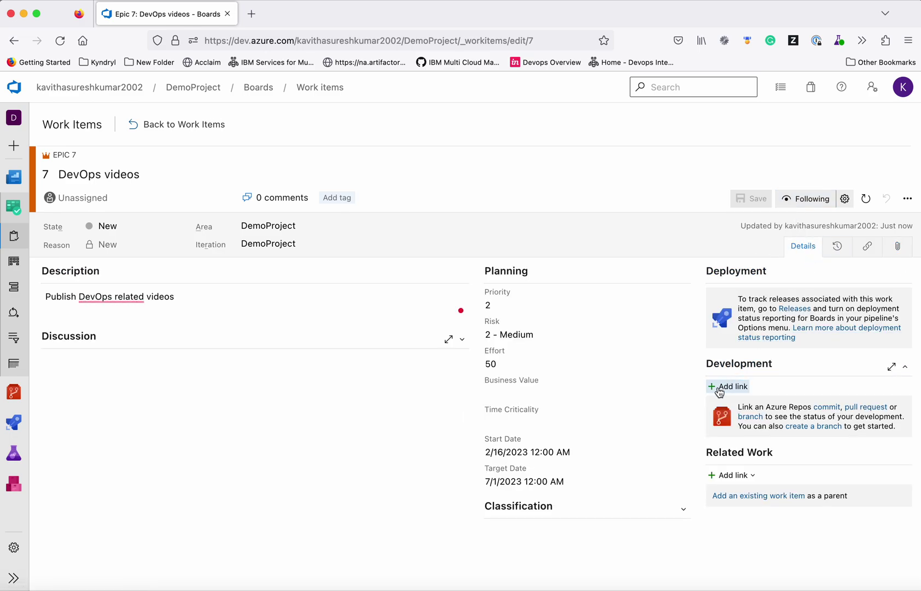
click(716, 480)
click(736, 517)
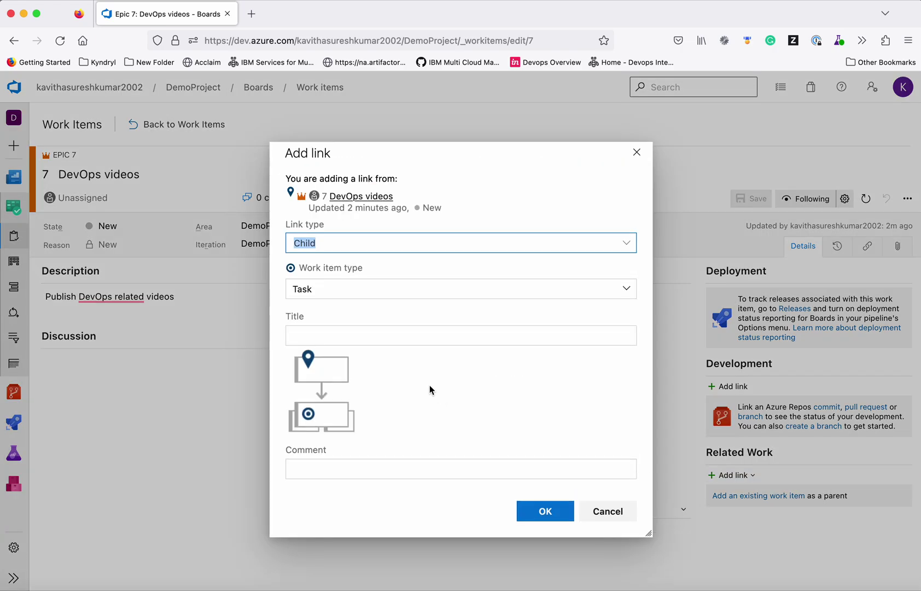
click(627, 291)
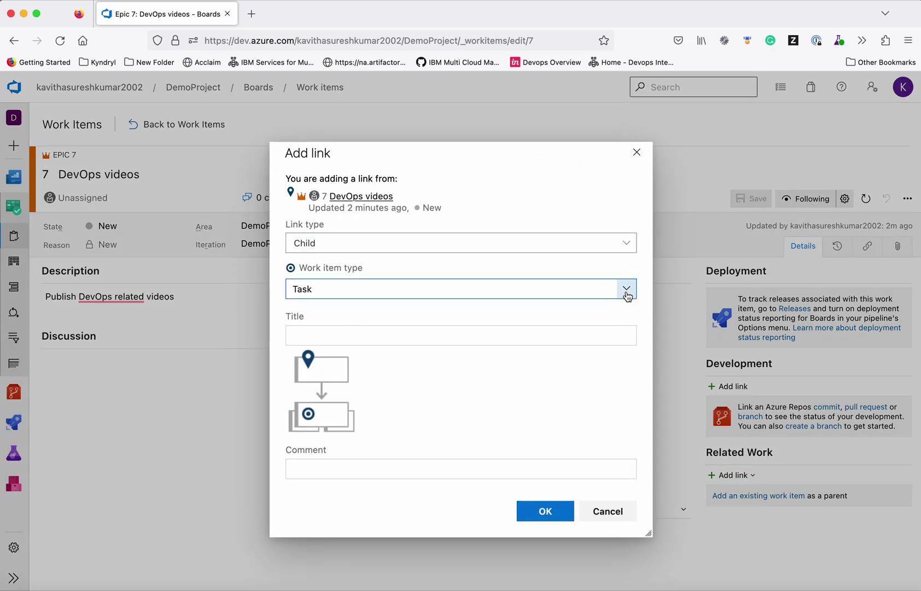
click(626, 296)
click(304, 350)
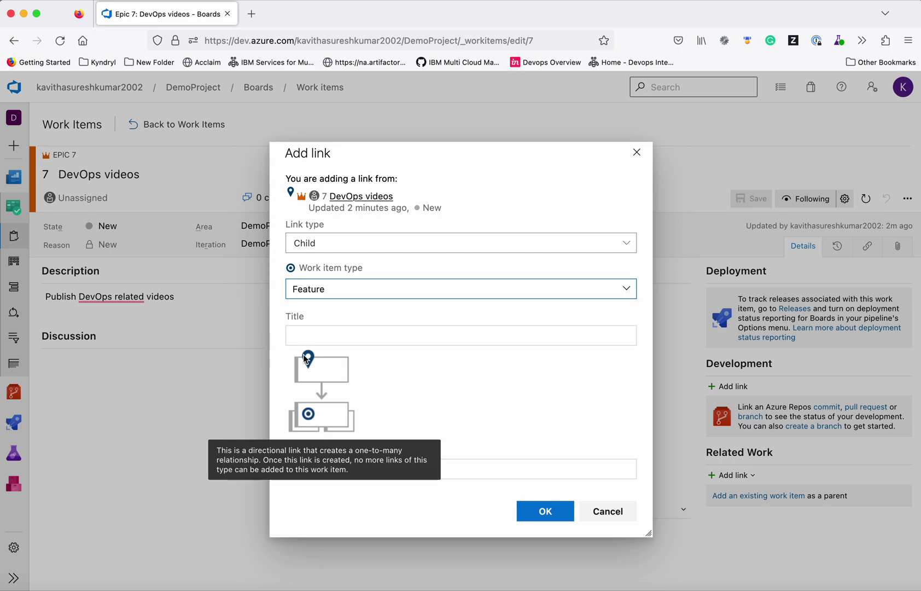
- Title the child feature "Azure DevOps videos", add the link comment "Publish Azure DevOps videos", and confirm the link
click(385, 336)
text(Azure)
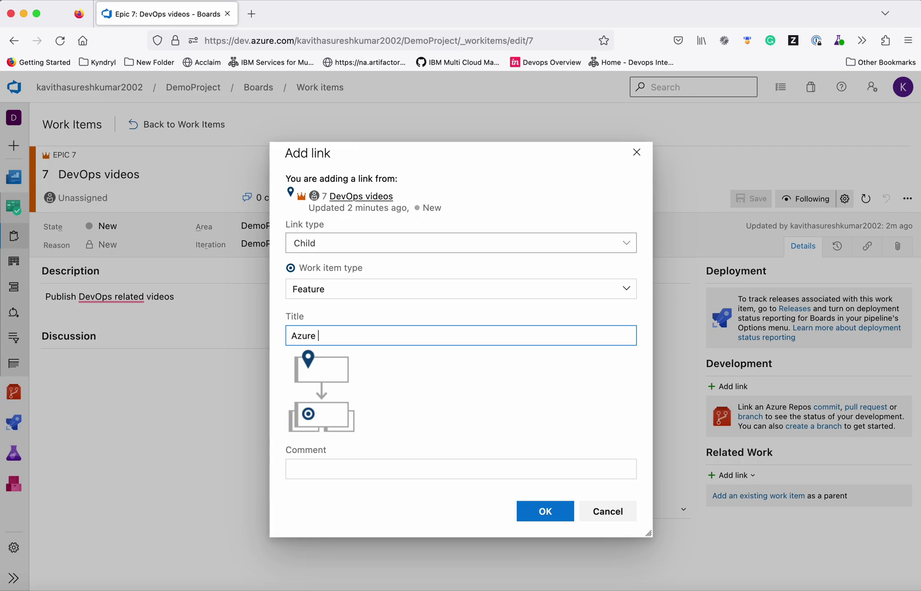
text(DevOps videos)
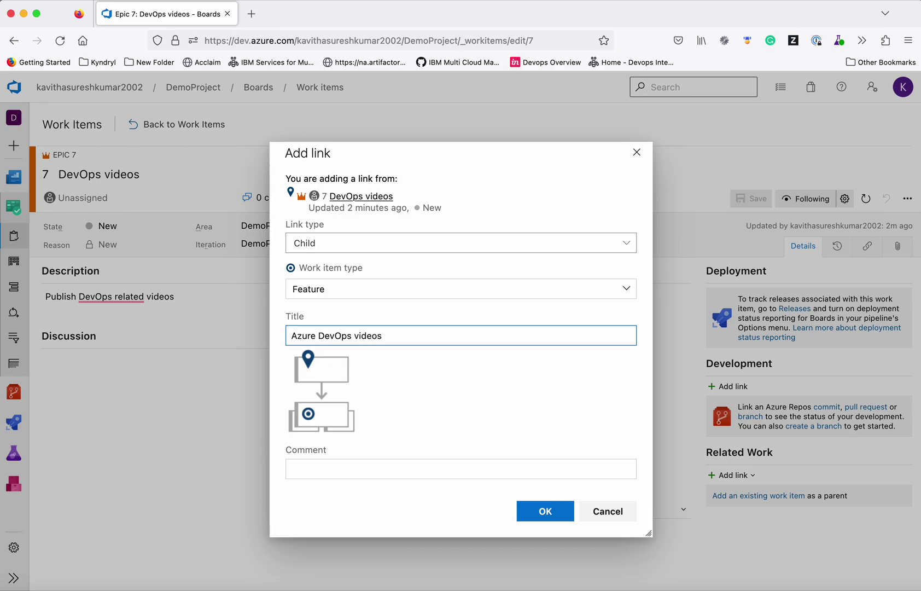
click(422, 472)
text(P)
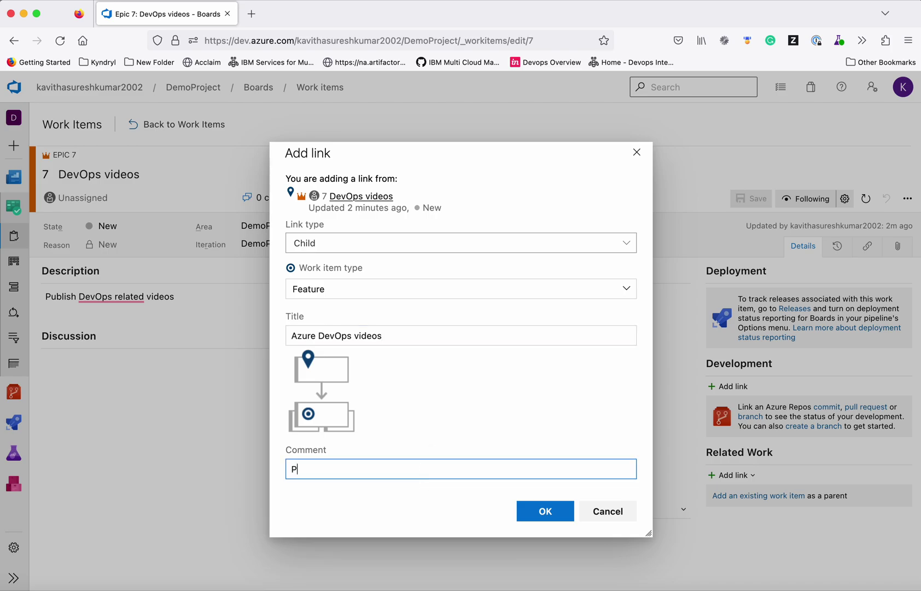
text(ublish Azure DevOps videos)
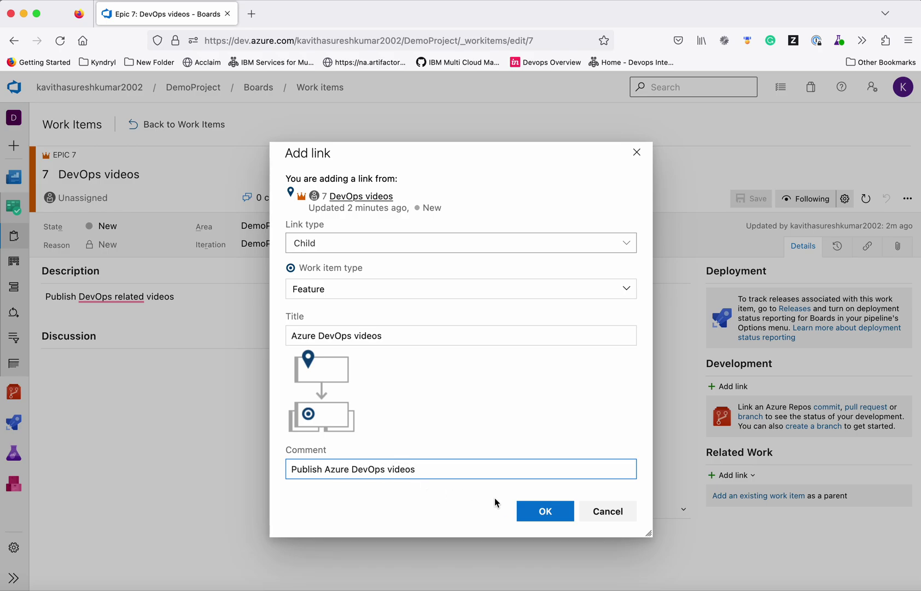
click(539, 513)
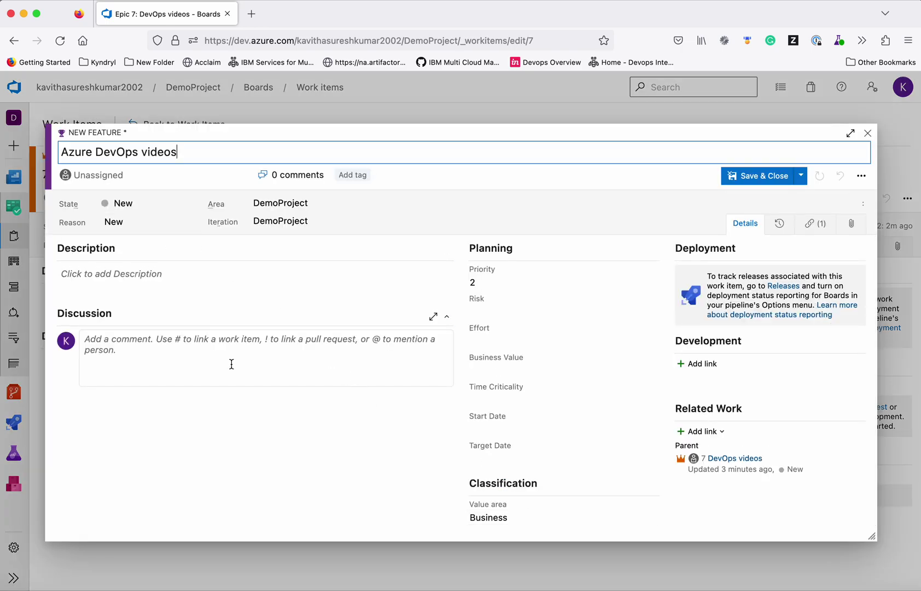
- Enter "Publish Azure DevOps videos" as the new feature's description
click(162, 278)
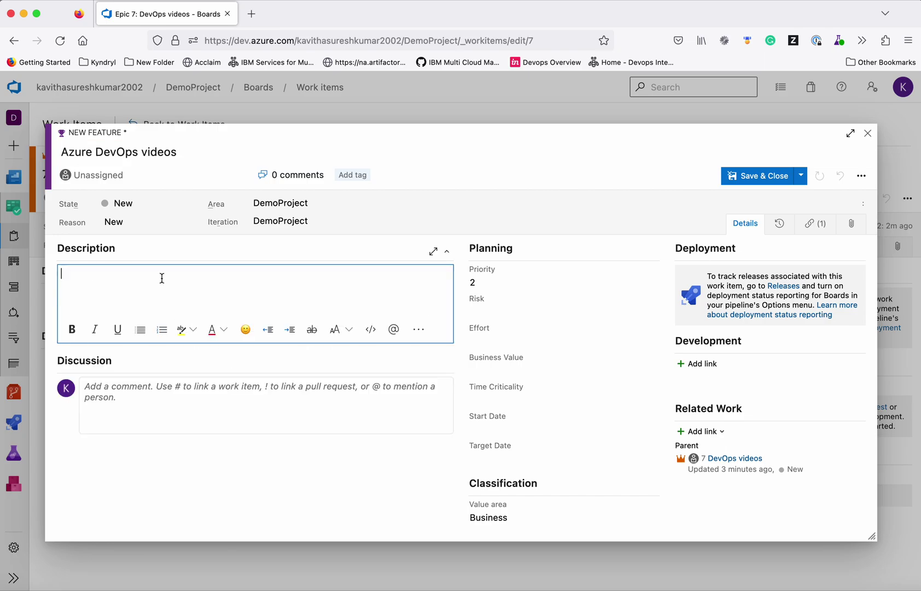
text(Azure DevOps videos)
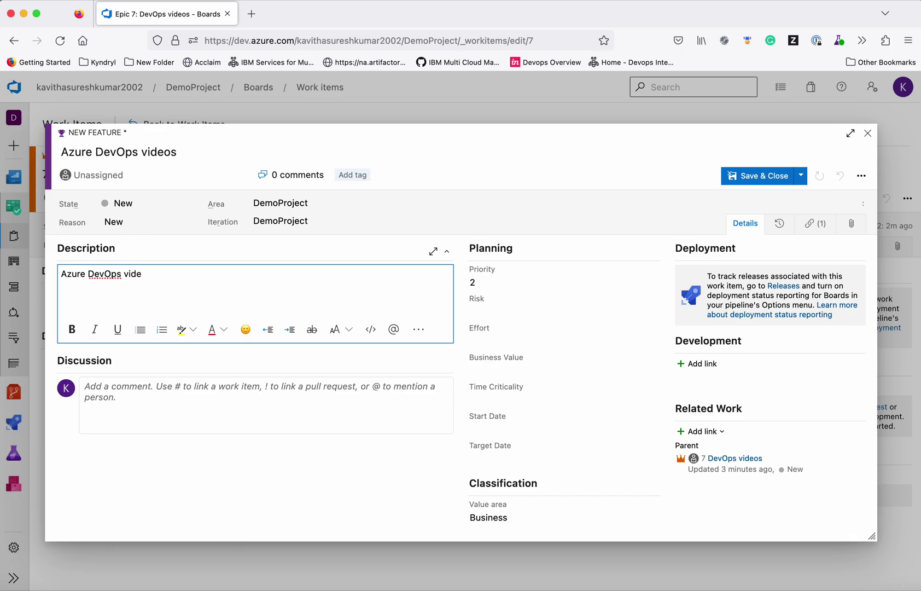
click(60, 274)
text(Pub)
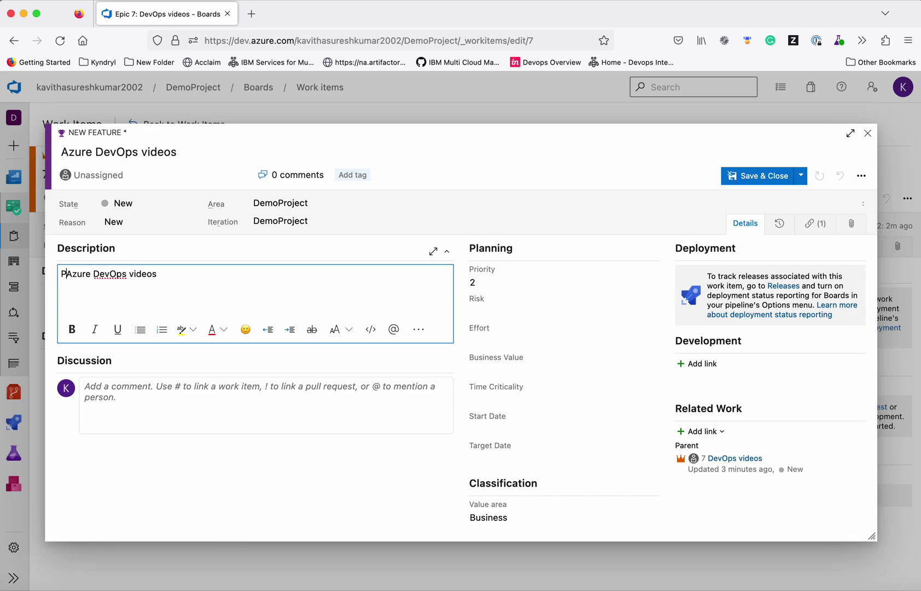
text(lish)
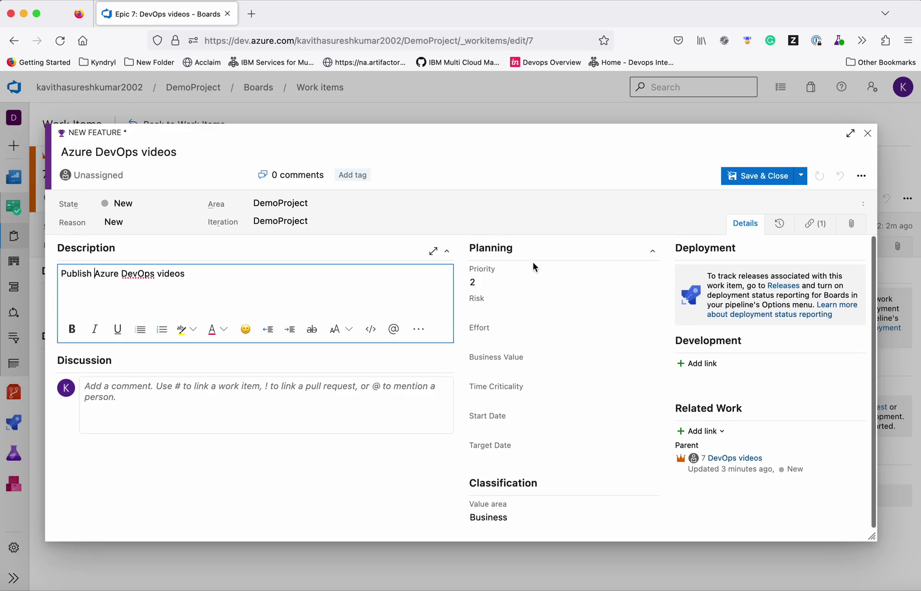
- Set the feature's Risk to "2 - Medium" and its Effort to 10
click(496, 306)
click(496, 309)
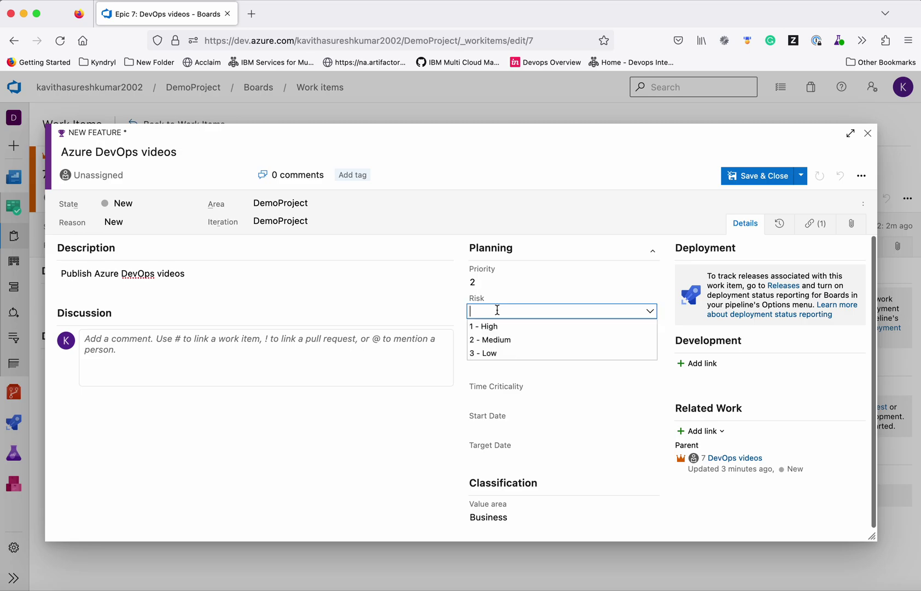
click(495, 339)
click(520, 339)
text(10)
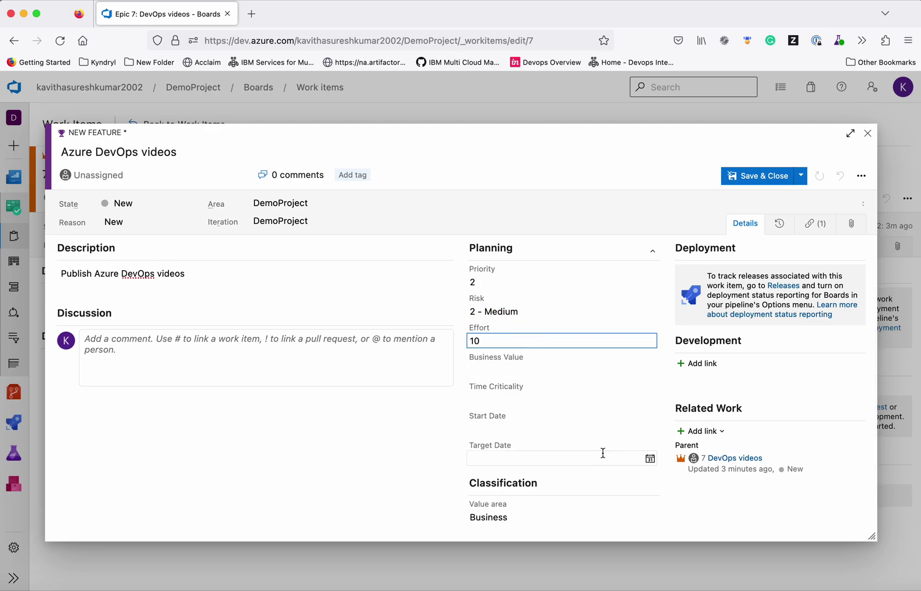
- Set the feature's Start Date to 2/16/2023 and its Target Date to 3/1/2023, and save and close the feature
click(650, 430)
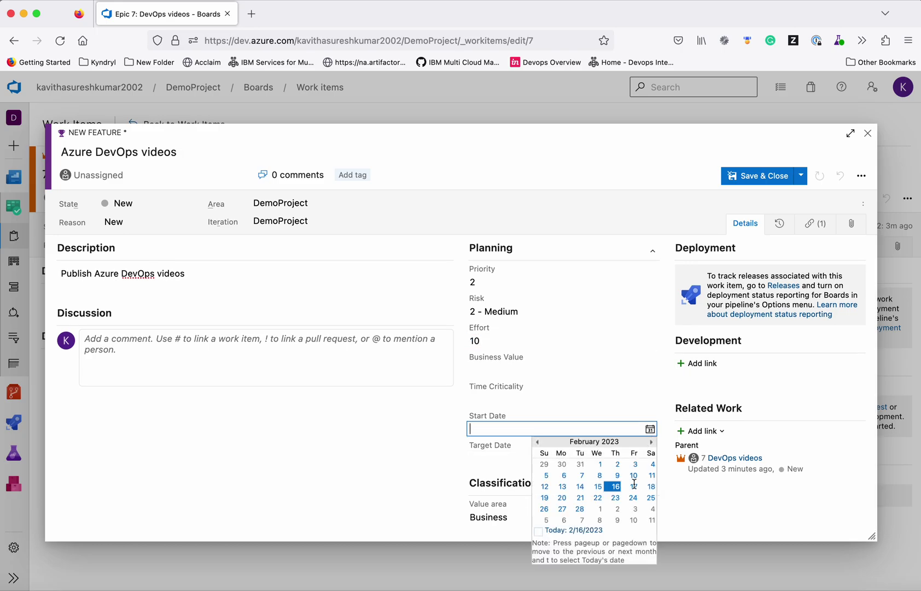
click(617, 486)
click(650, 458)
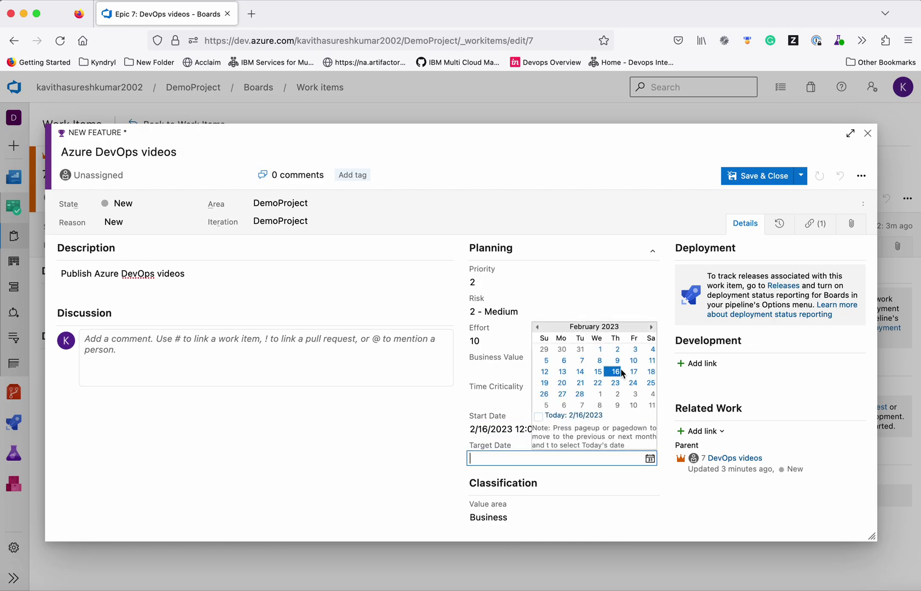
click(650, 326)
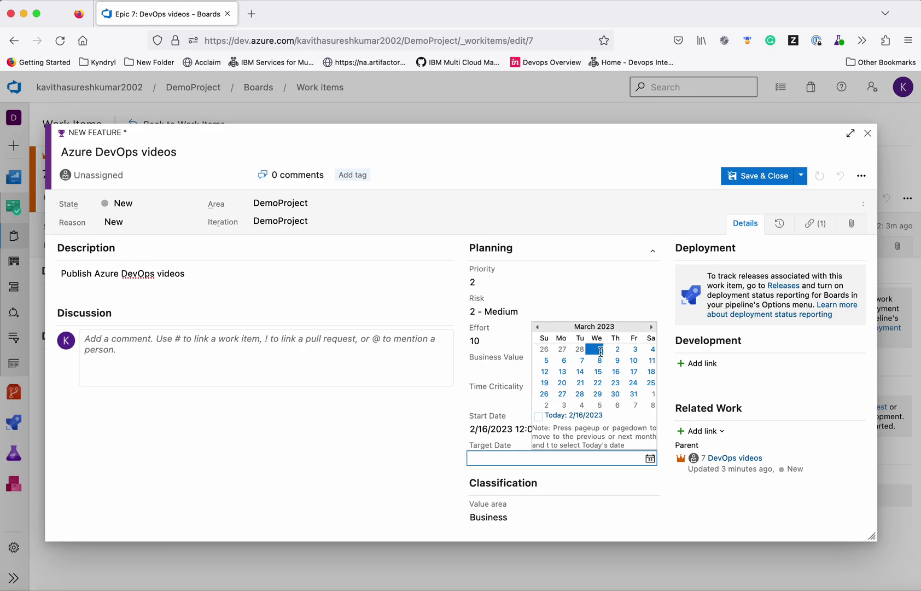
click(601, 348)
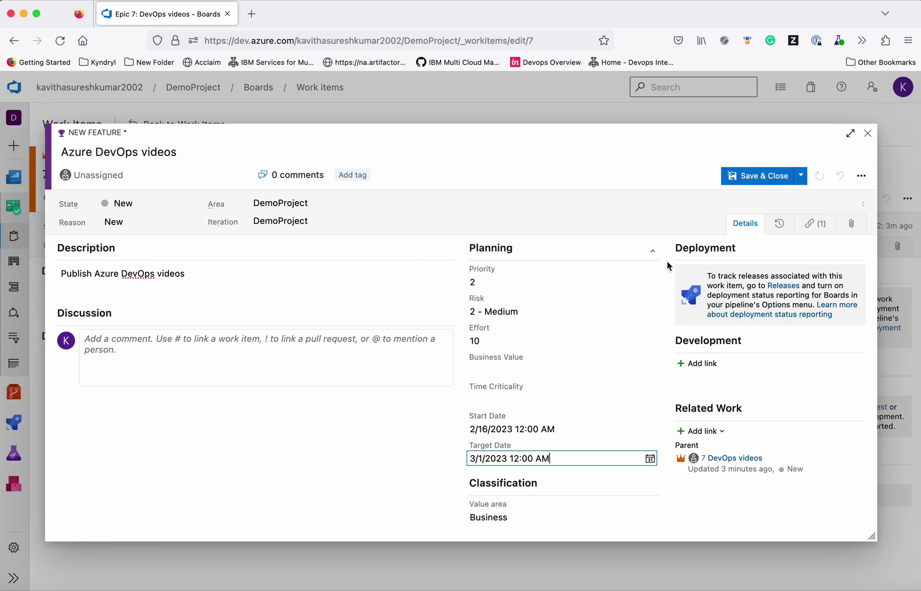
click(779, 176)
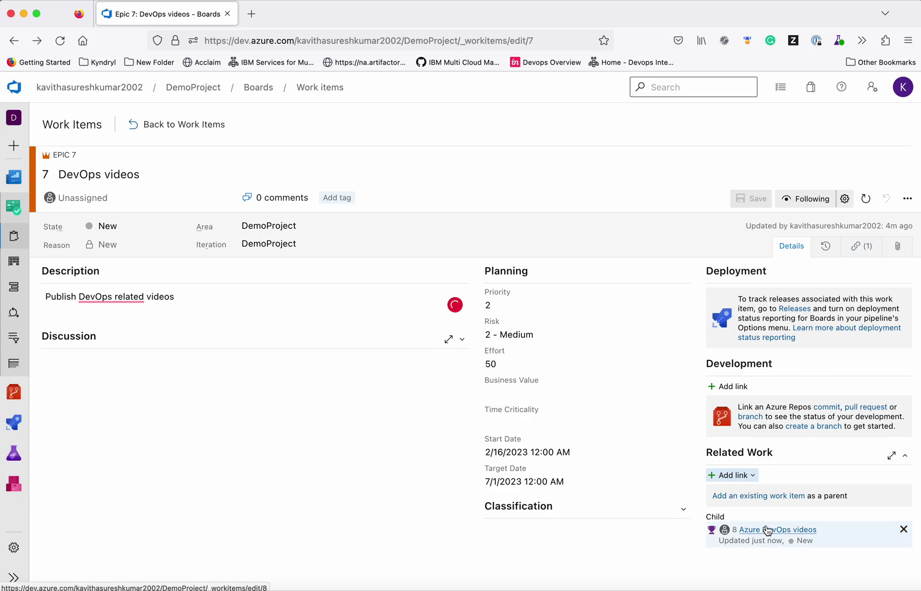
- Create a new Feature work item titled "AWS DevOps" and assign it to the only listed project user
click(186, 125)
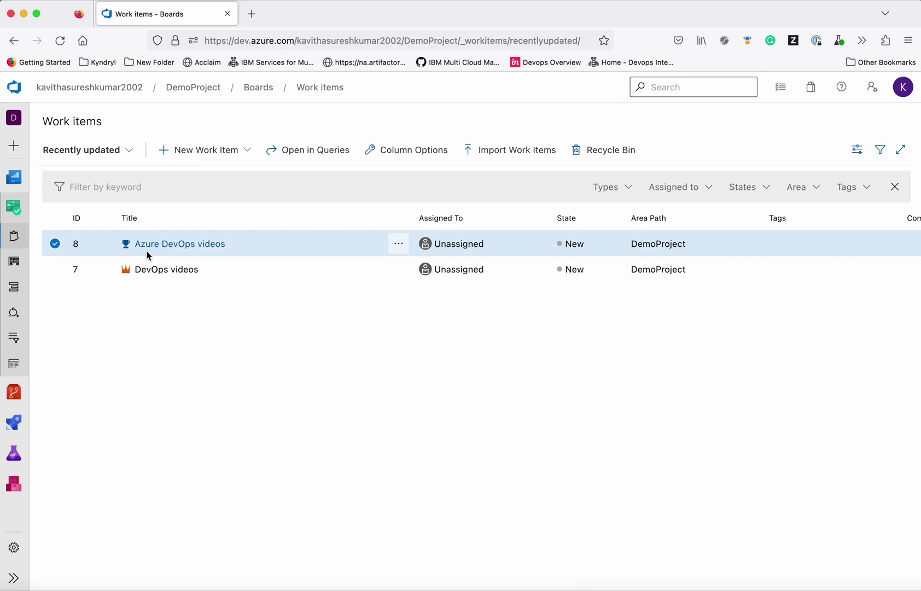
click(247, 150)
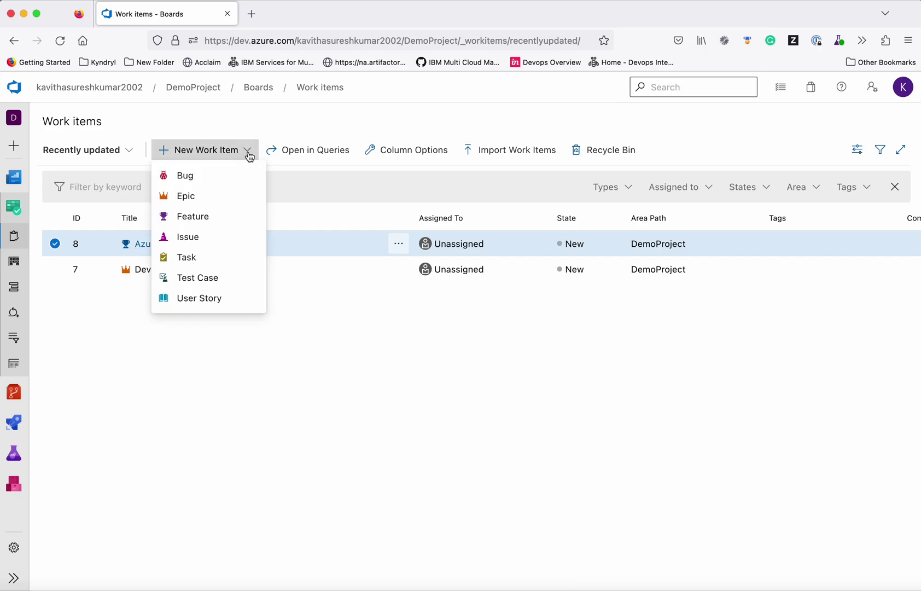
click(234, 217)
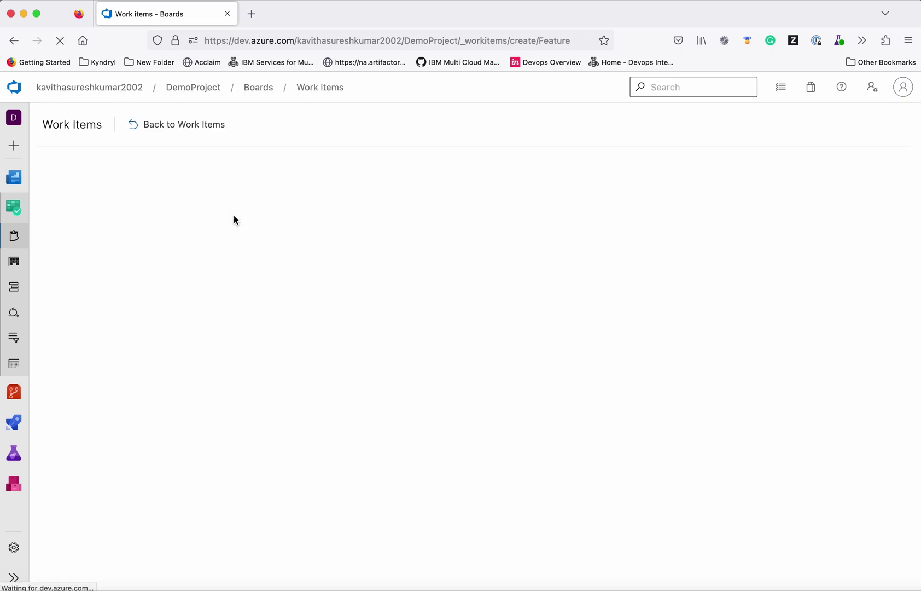
text(AWS DevOps)
click(159, 203)
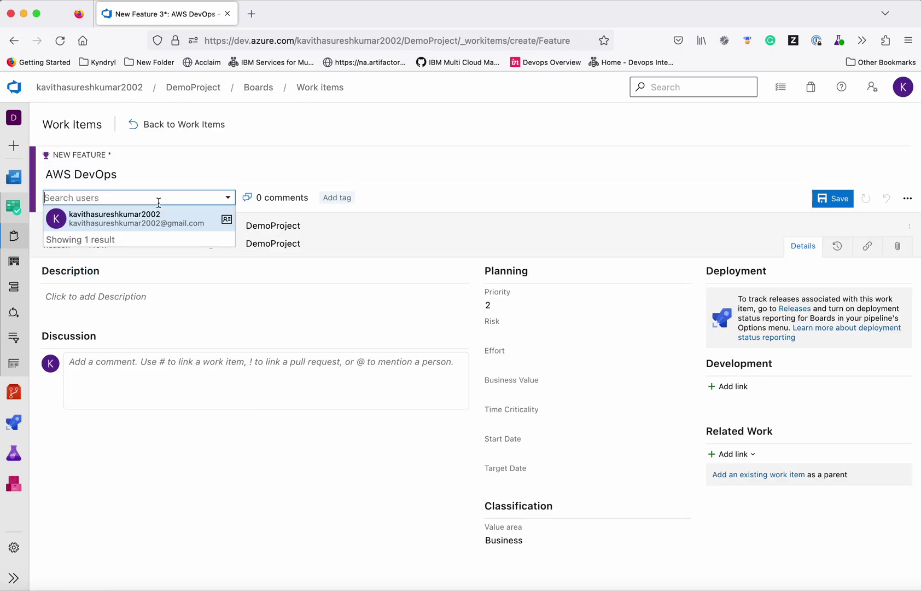
click(192, 223)
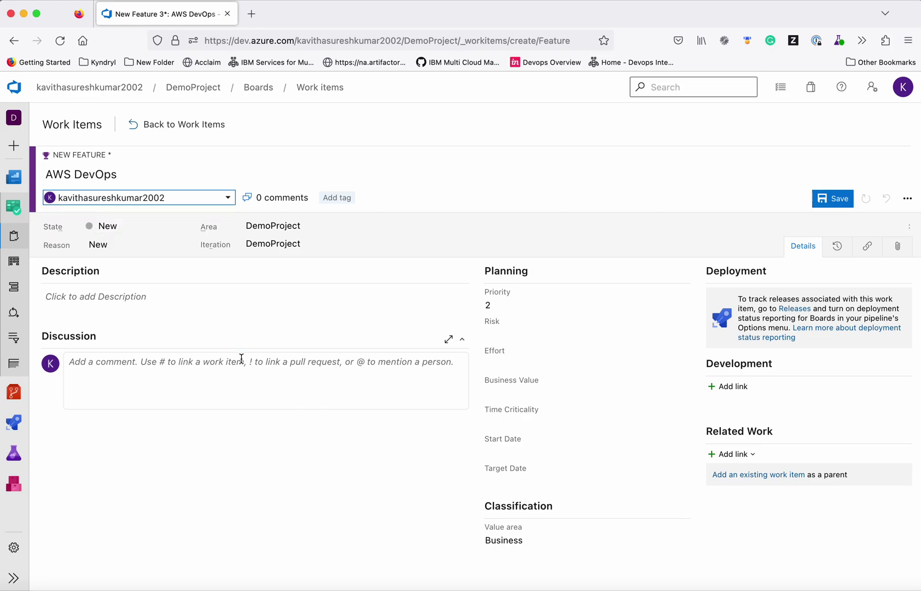
- Enter "Publish AWS DevOps videos" as the AWS DevOps feature's description
click(191, 305)
text(P)
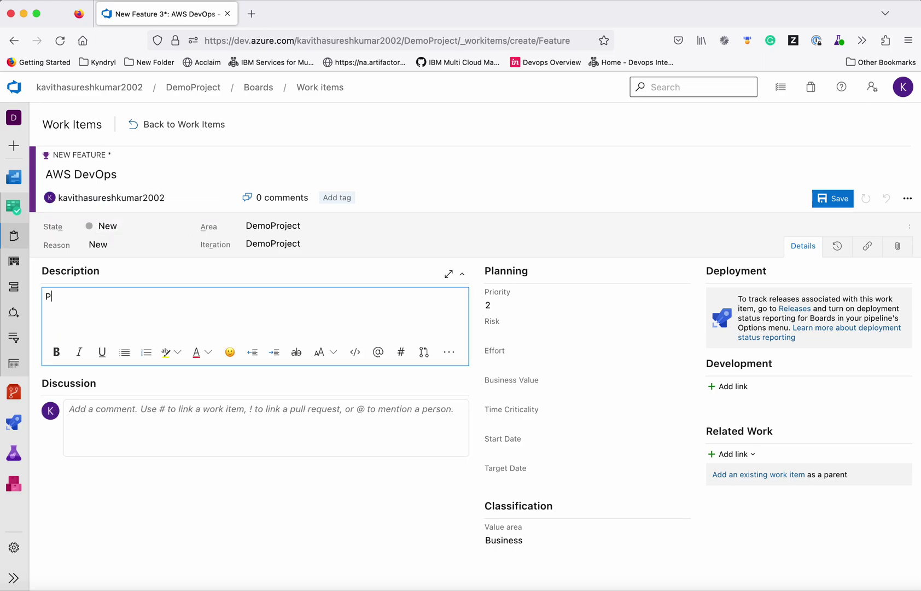
text(ublish AWS DevOps)
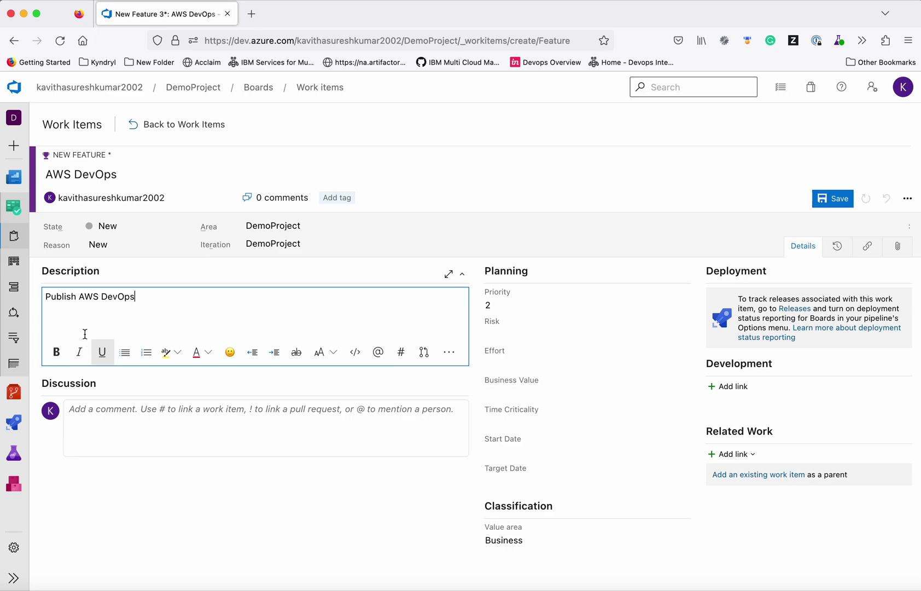
text(videos)
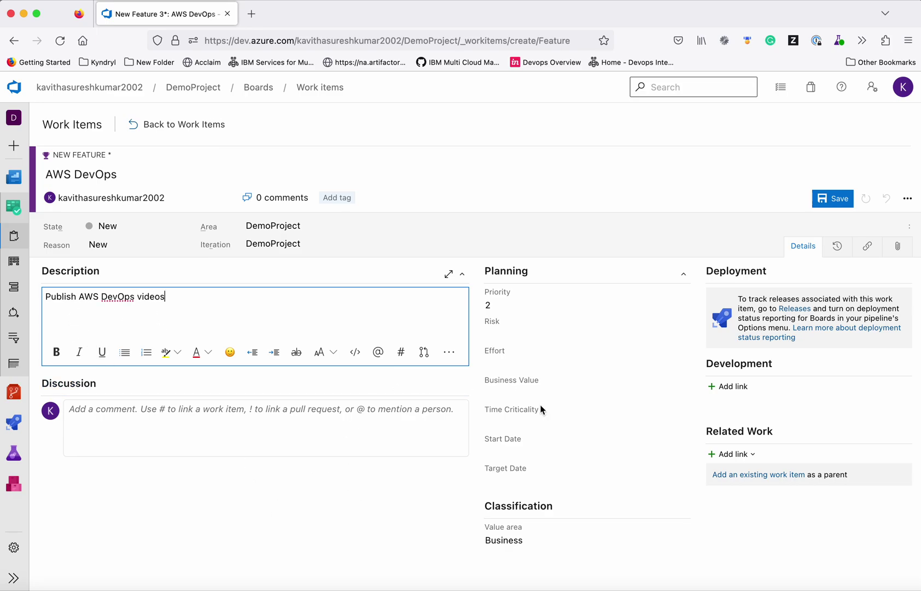
- Set the AWS DevOps feature's Risk to "2 - Medium" and its Effort to 10
click(508, 332)
click(520, 363)
click(518, 363)
text(10)
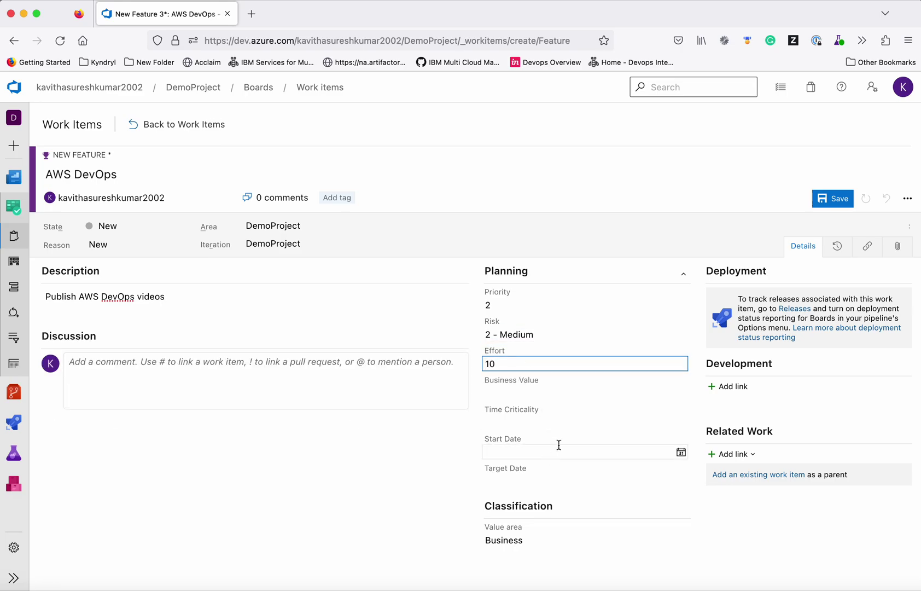
- Set the AWS DevOps feature's Start Date to 3/2/2023 and its Target Date to 3/8/2023, and save it
click(650, 446)
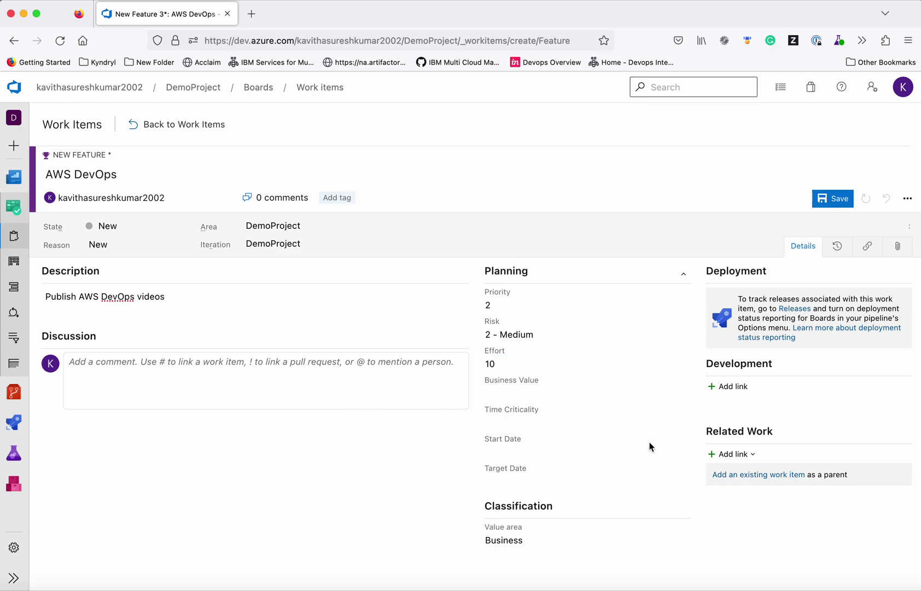
click(681, 481)
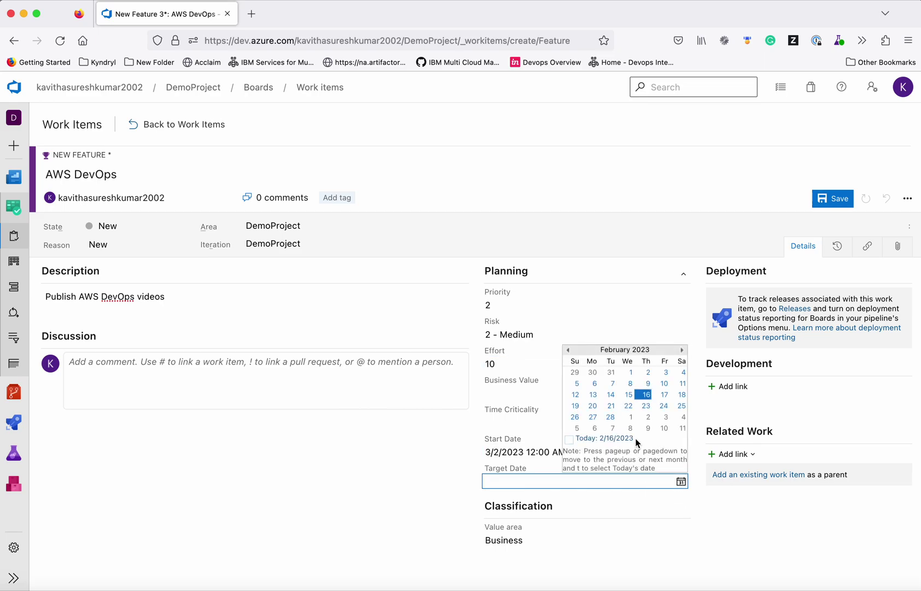
click(682, 349)
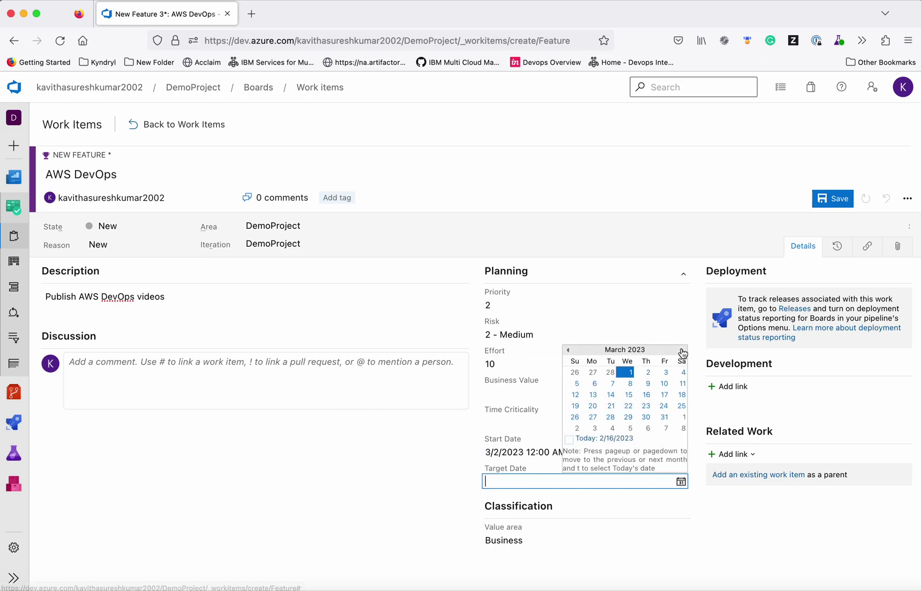
click(630, 383)
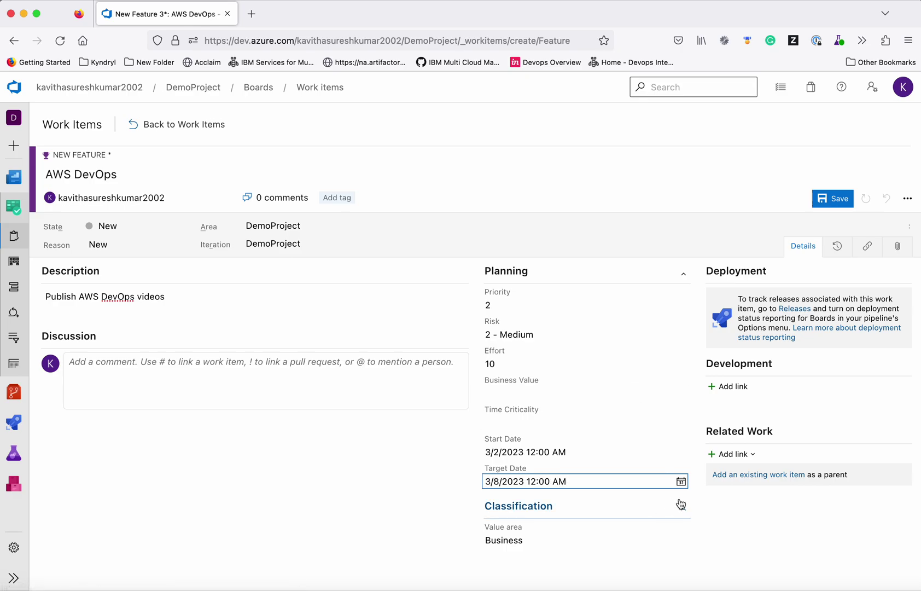
click(834, 201)
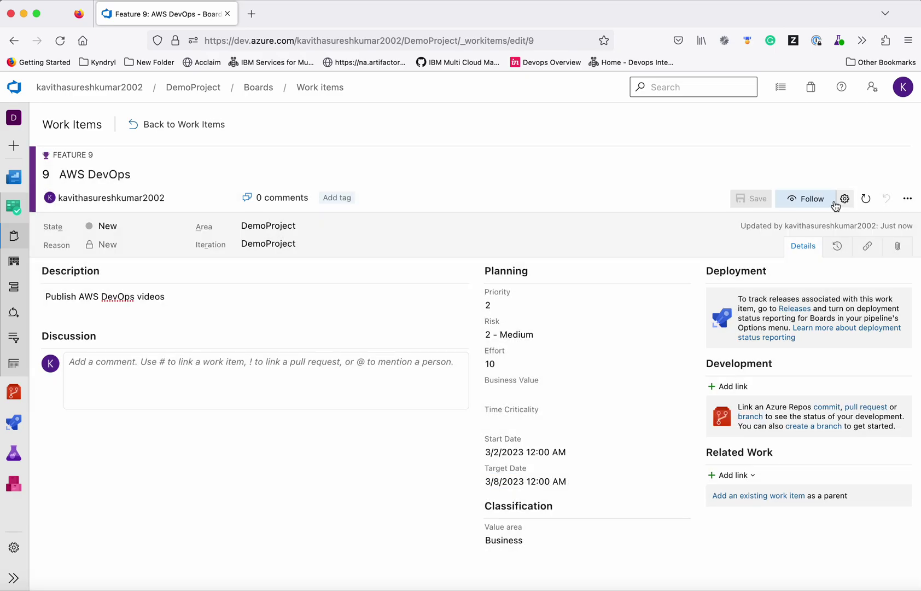
- Return to the work items list and create a new User Story titled "Azure Boards"
click(138, 127)
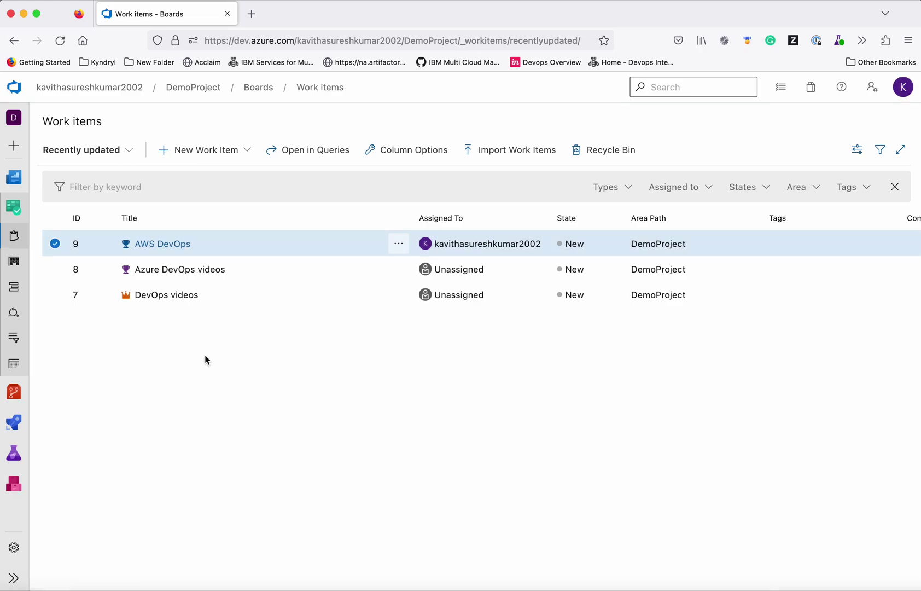
click(503, 271)
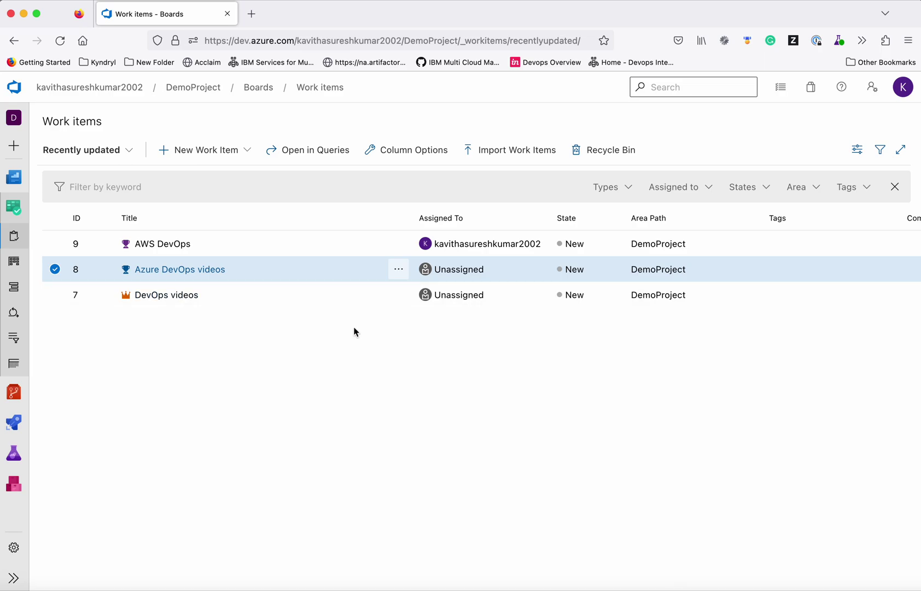
click(205, 150)
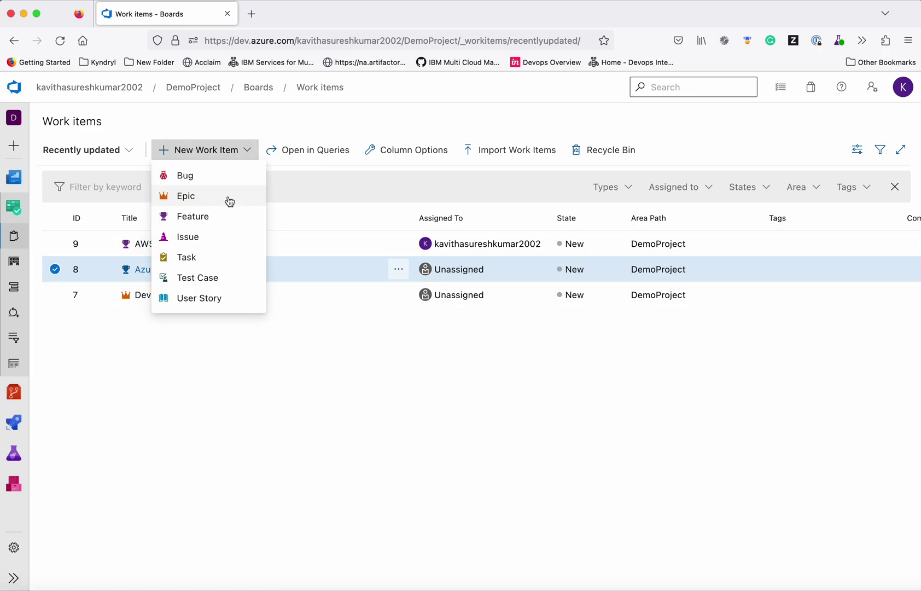
click(217, 300)
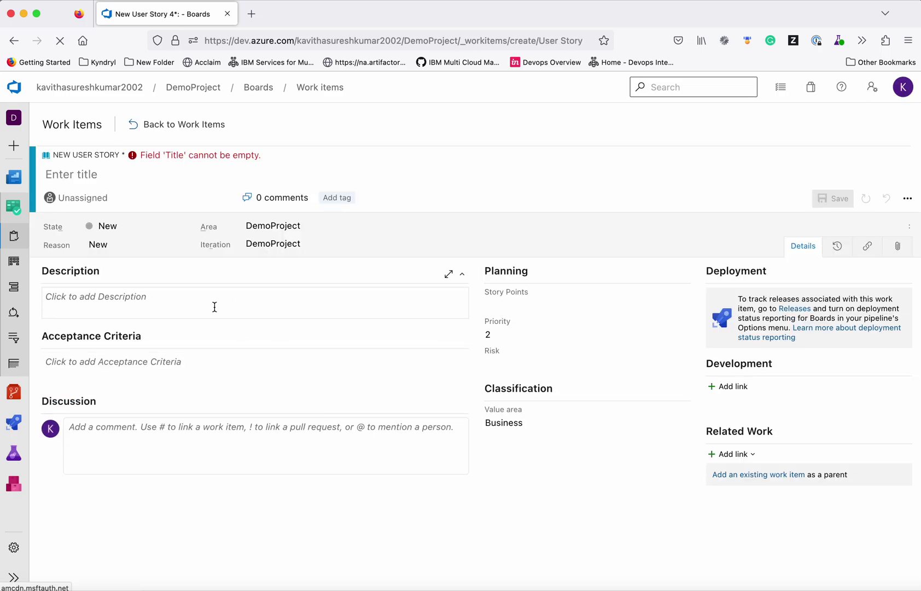
click(99, 175)
text(A)
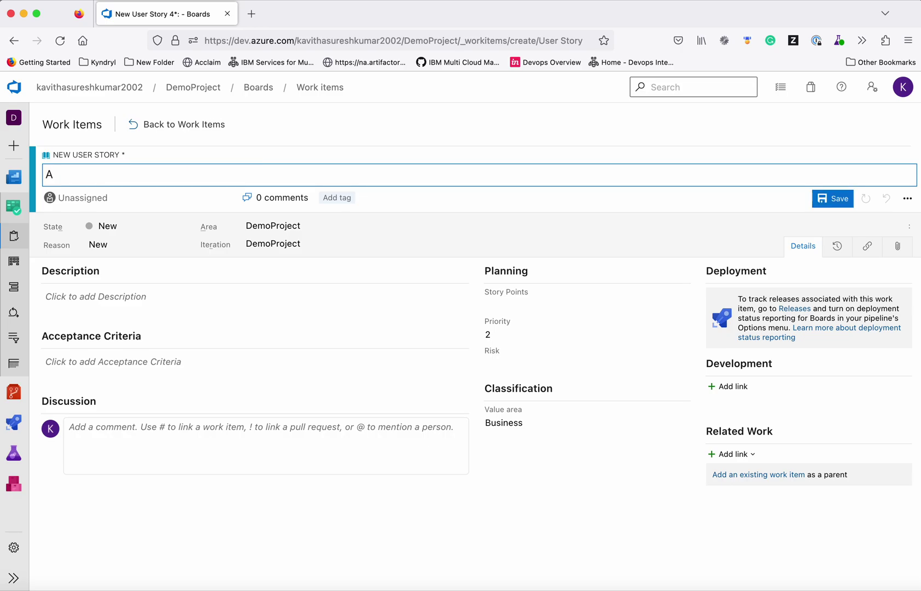
text(zure v)
key(BackSpace)
text(V)
key(BackSpace)
text(Bor)
key(BackSpace)
text(ards)
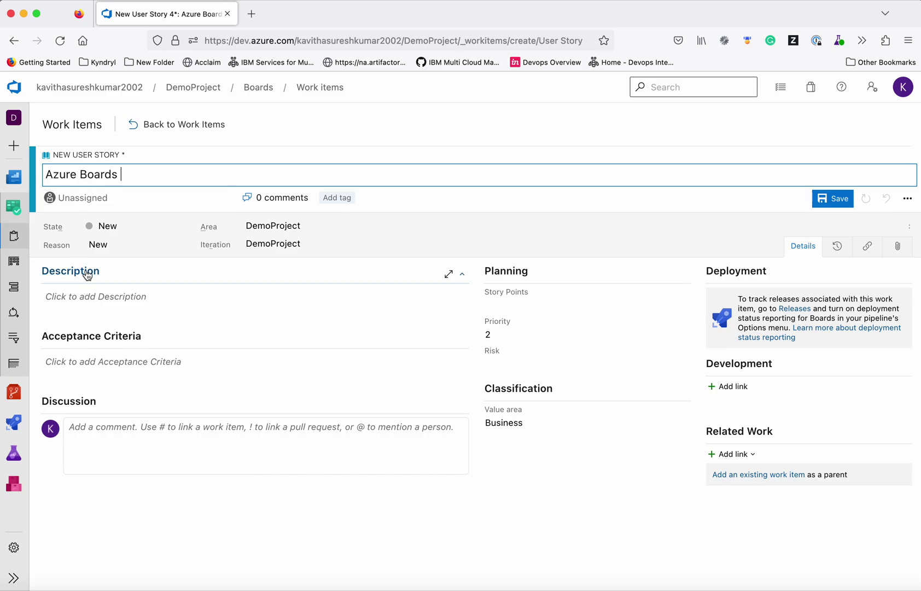
- Enter "Publish Azure Boards video" as the user story's description and extend its title to "Azure Boards video"
click(93, 299)
text(Pub)
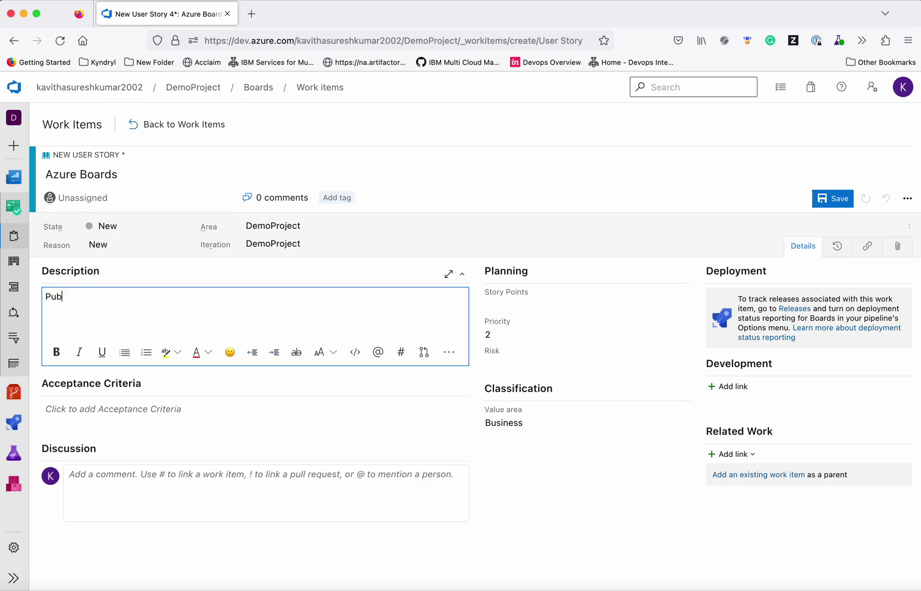
text(lish Azure Boards video)
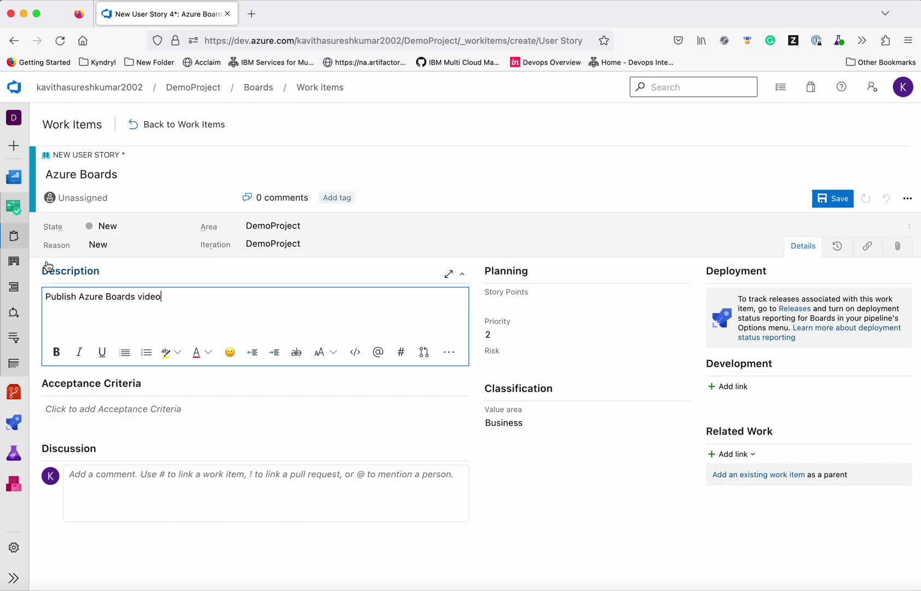
click(118, 174)
text(video)
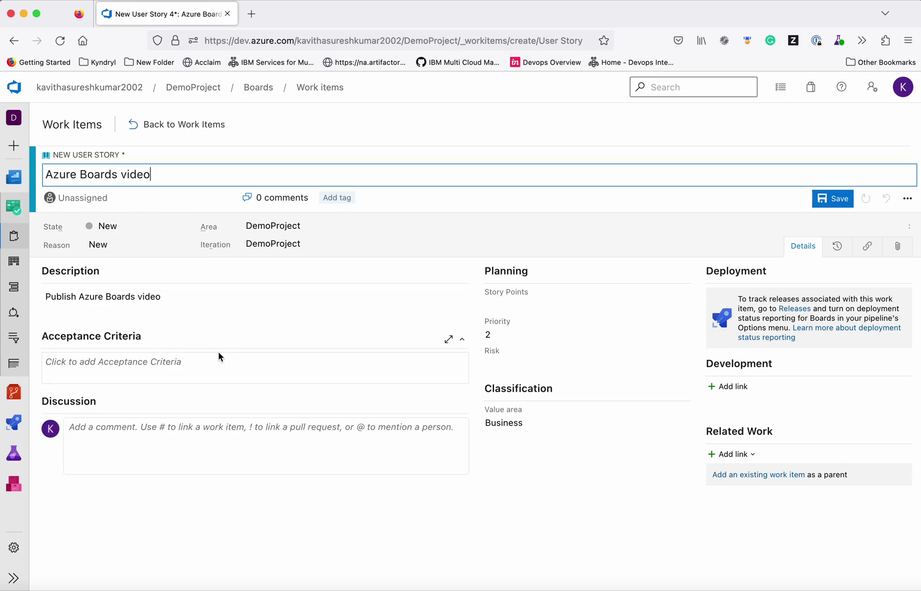
- Enter "Covers all the features of Azure Boards" as the user story's acceptance criteria
click(271, 369)
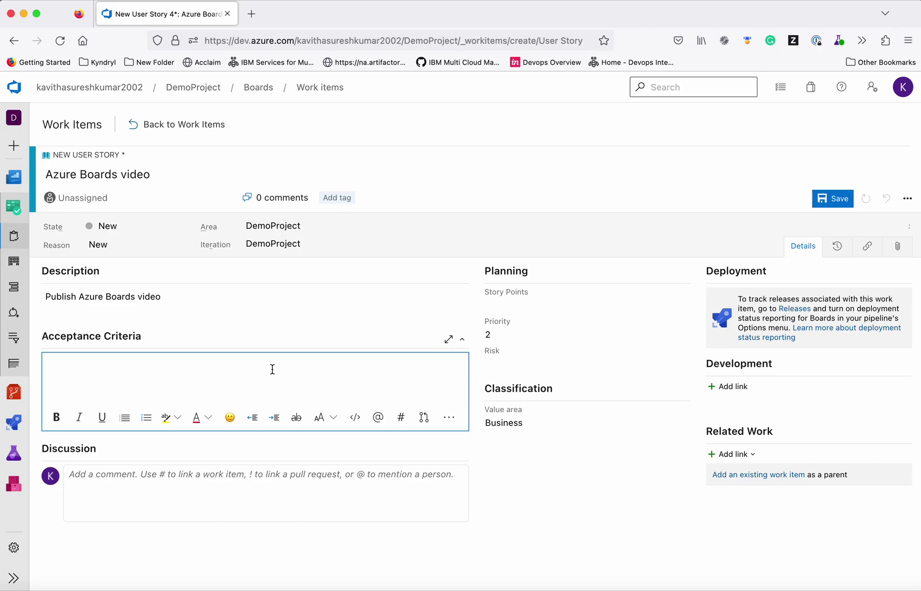
text(Covers all the features of Azure)
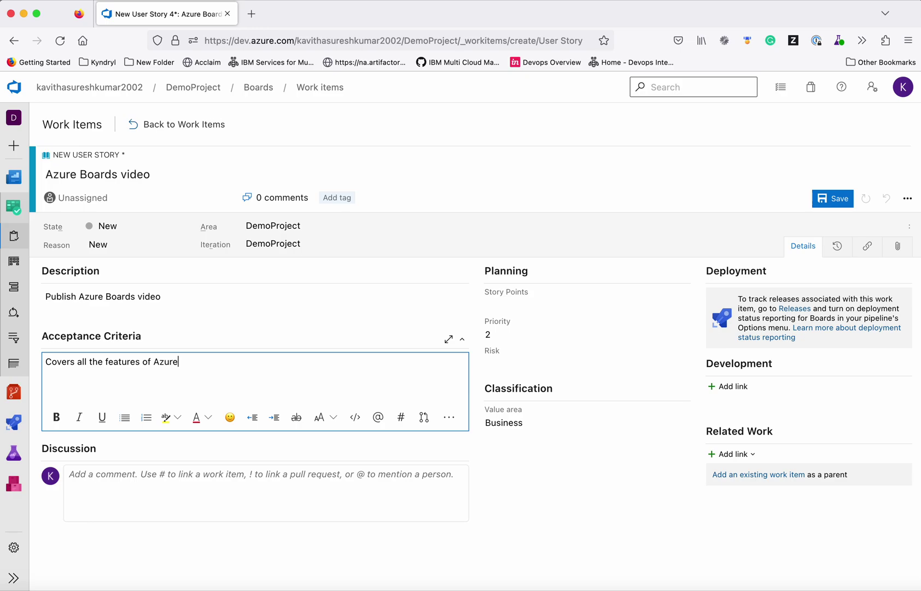
text( Boards)
- Set the user story's Story Points to 2 and its Risk to "2 - Medium", and save it
click(513, 304)
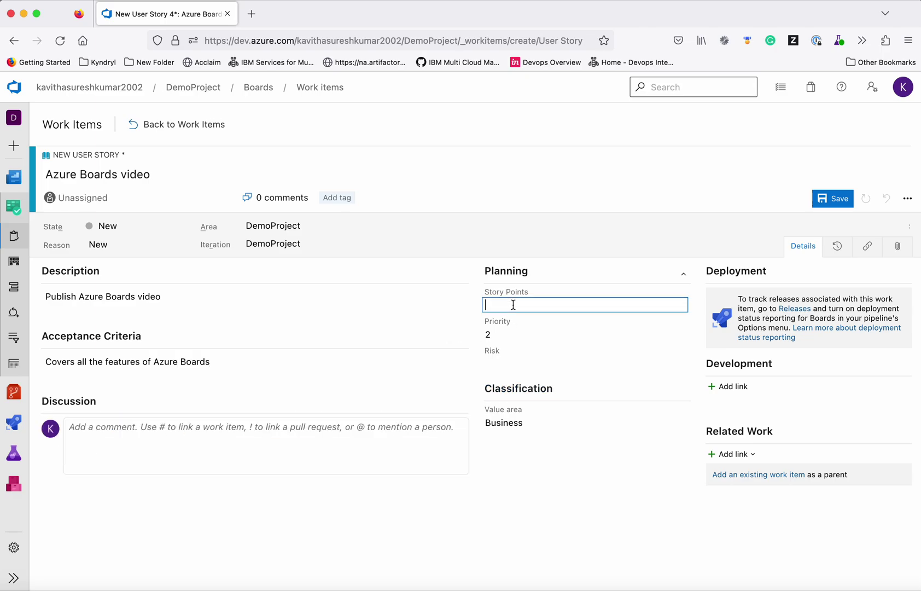
text(2)
click(520, 362)
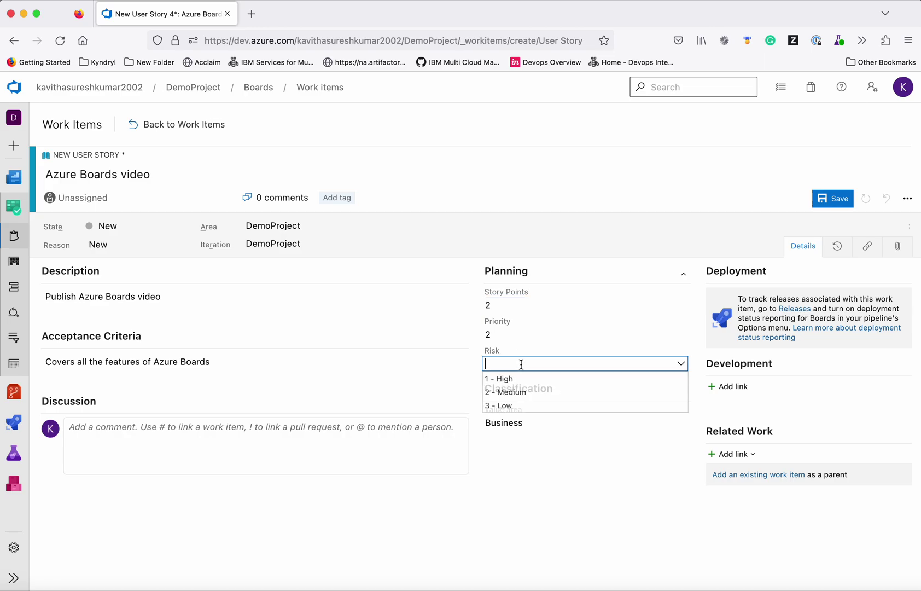
click(537, 399)
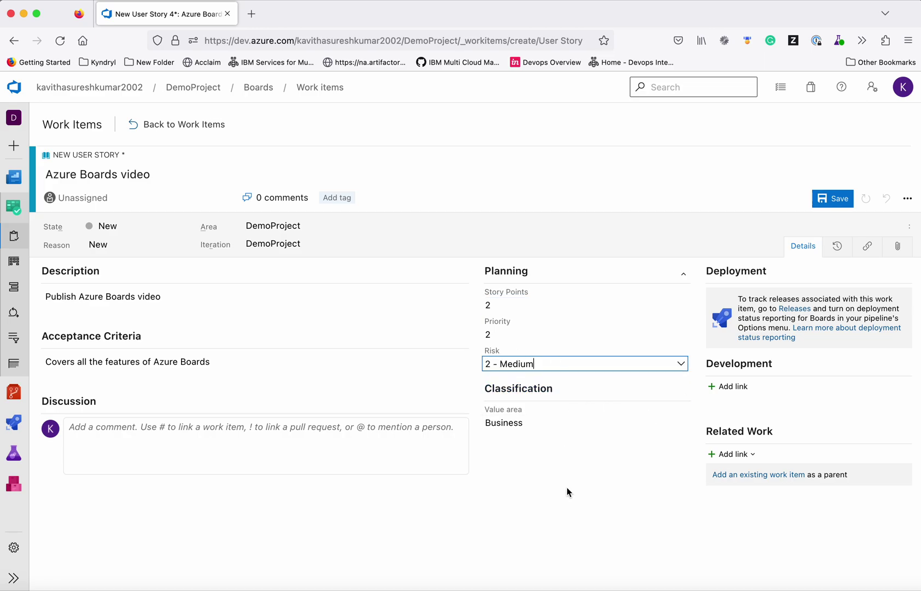
click(829, 204)
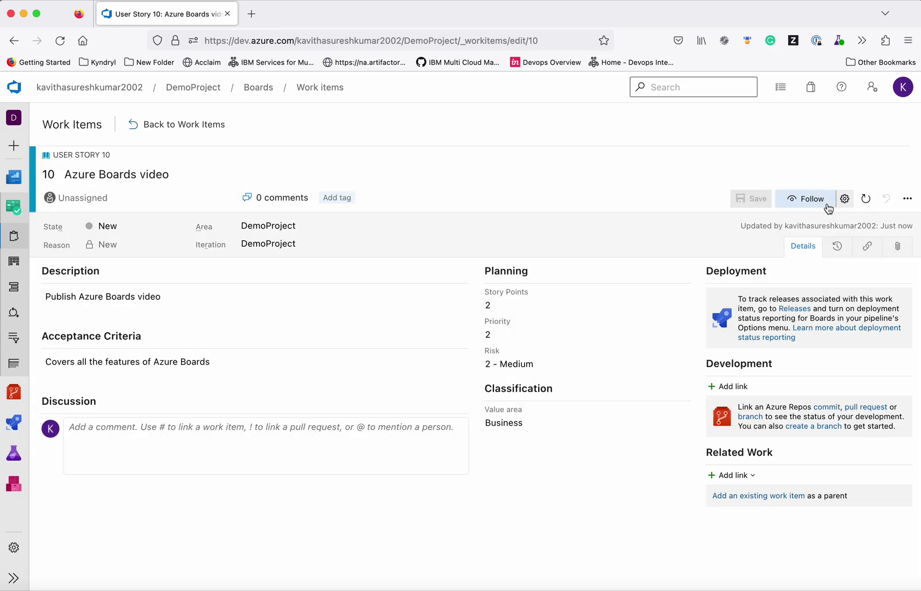
- Link a new child Task titled "Understand Azure Boards feature" to the Azure Boards video user story
click(714, 476)
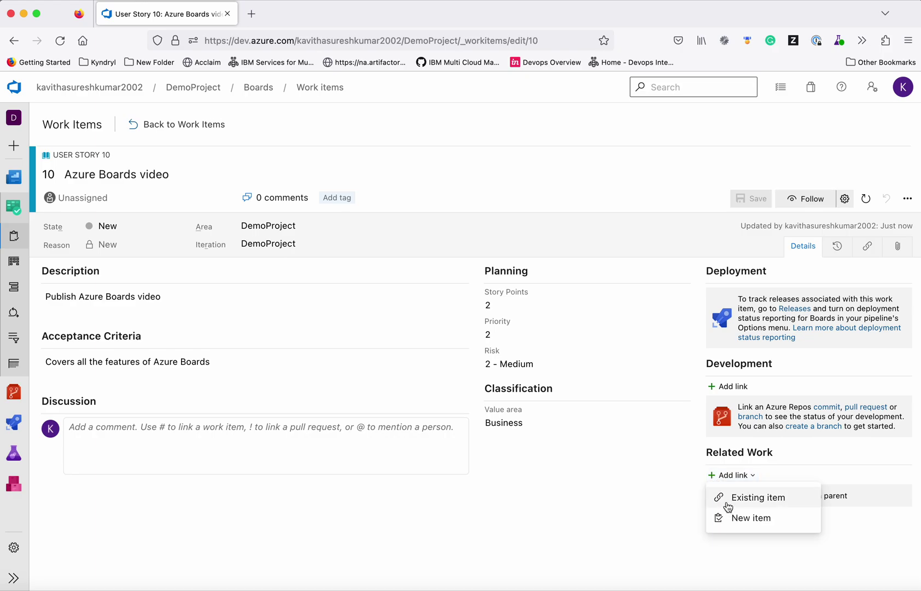
click(735, 521)
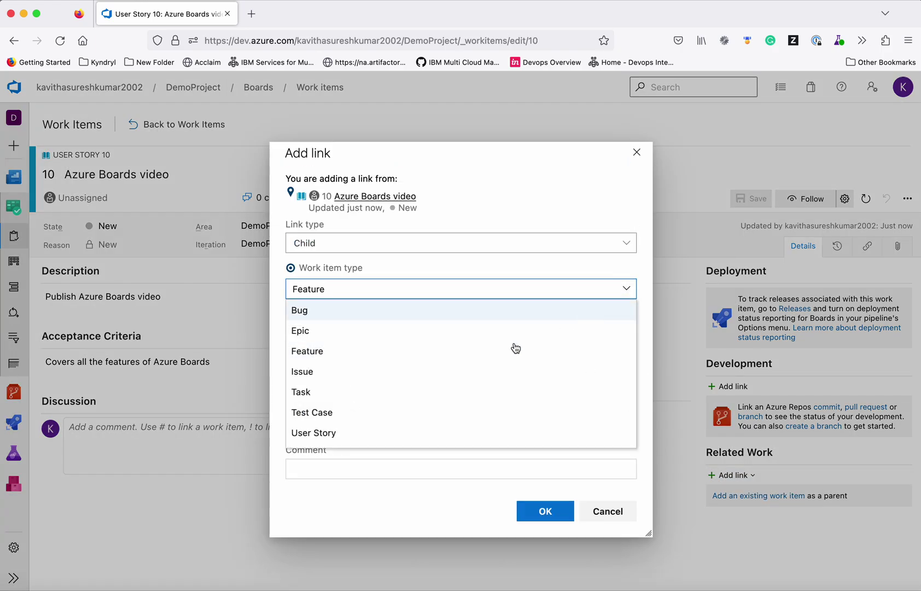
click(393, 392)
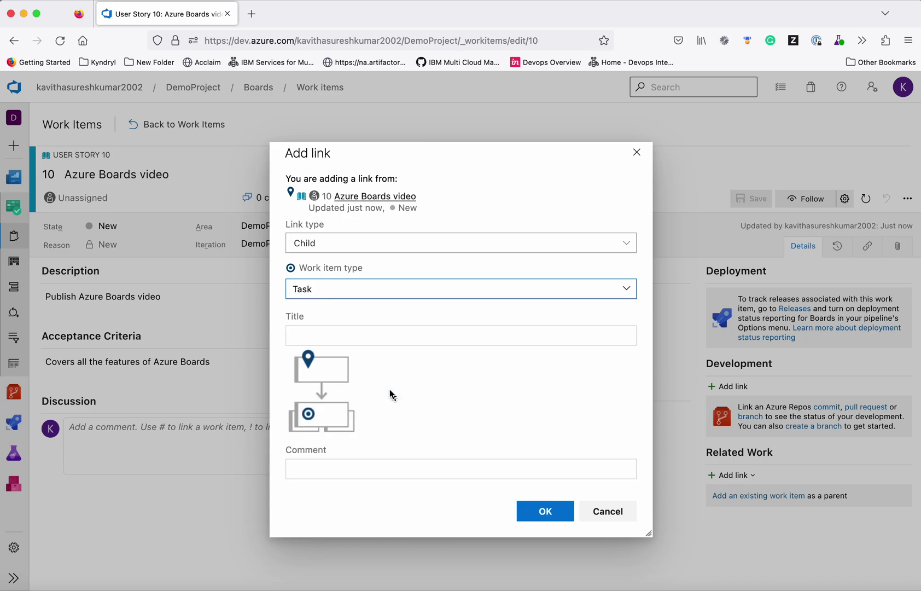
click(358, 334)
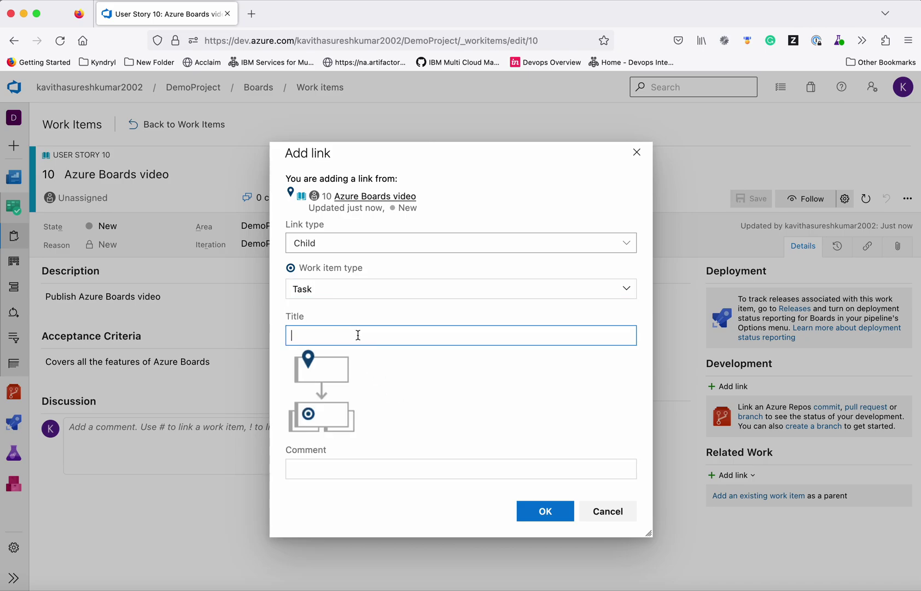
text(Understand Azure Boards)
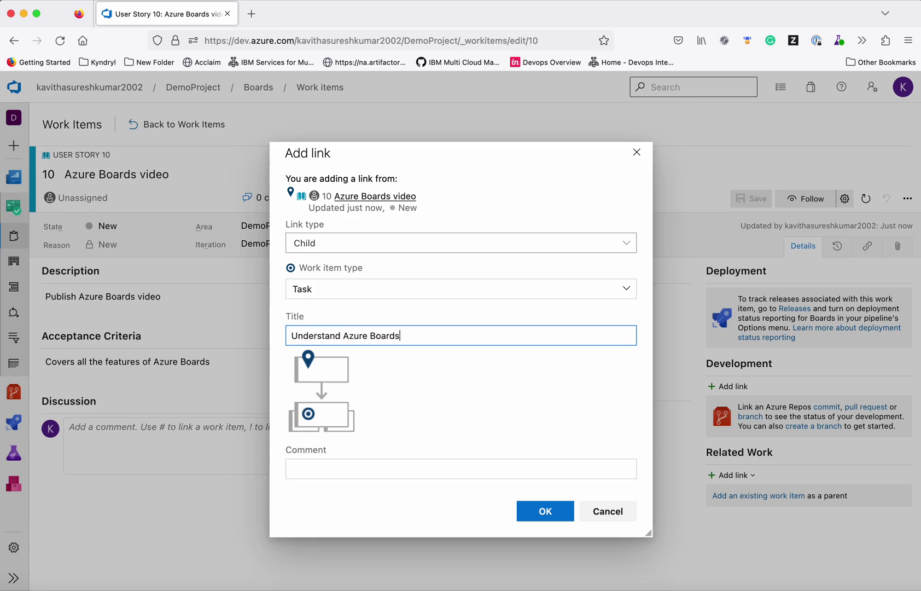
text( feature)
click(545, 510)
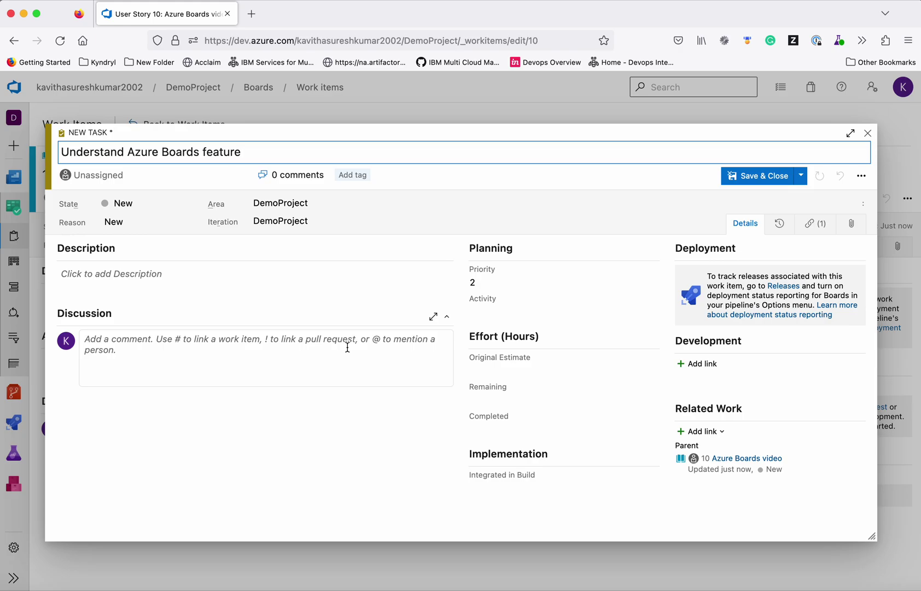
- Copy the new task's title "Understand Azure Boards feature" into its description
click(181, 279)
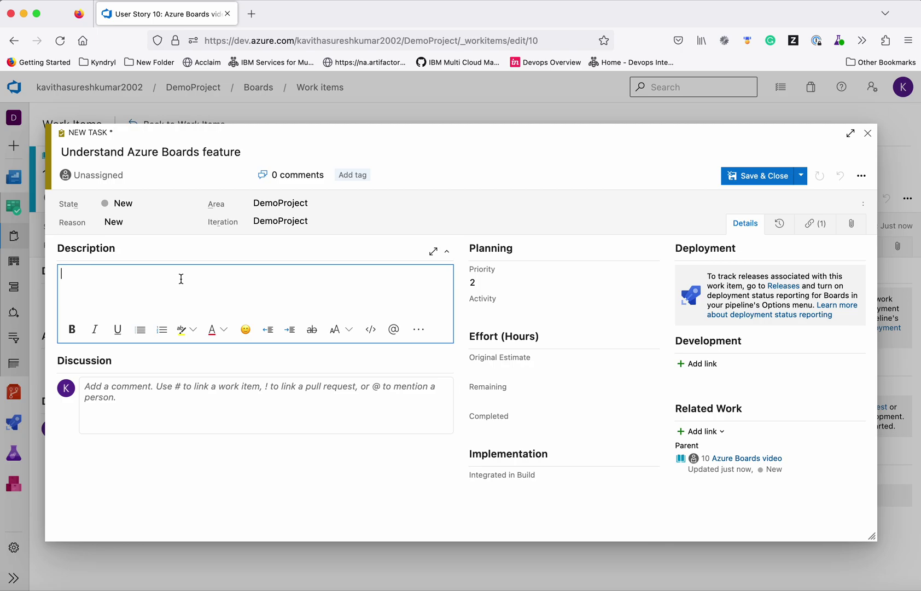
drag(245, 154, 50, 160)
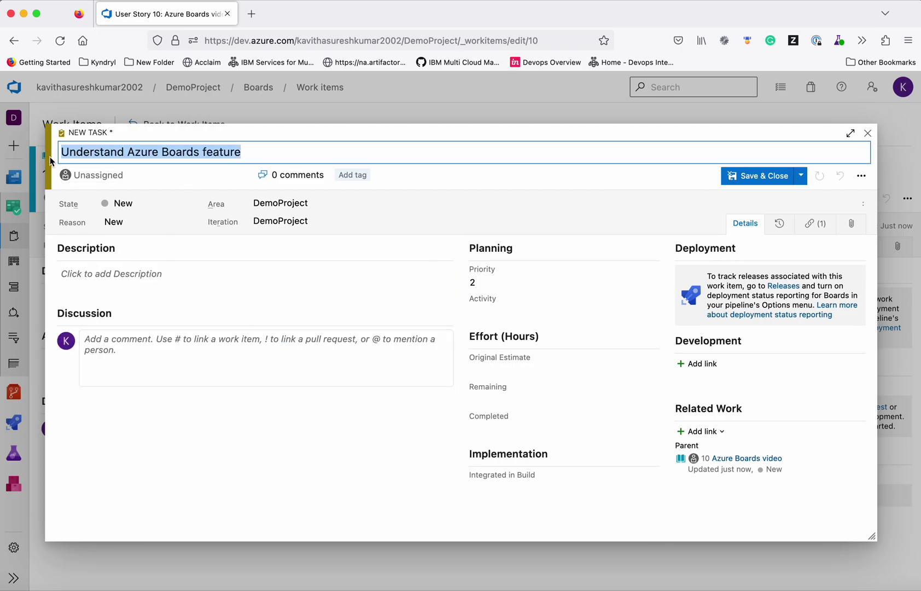
key(super+c)
click(128, 274)
key(super+v)
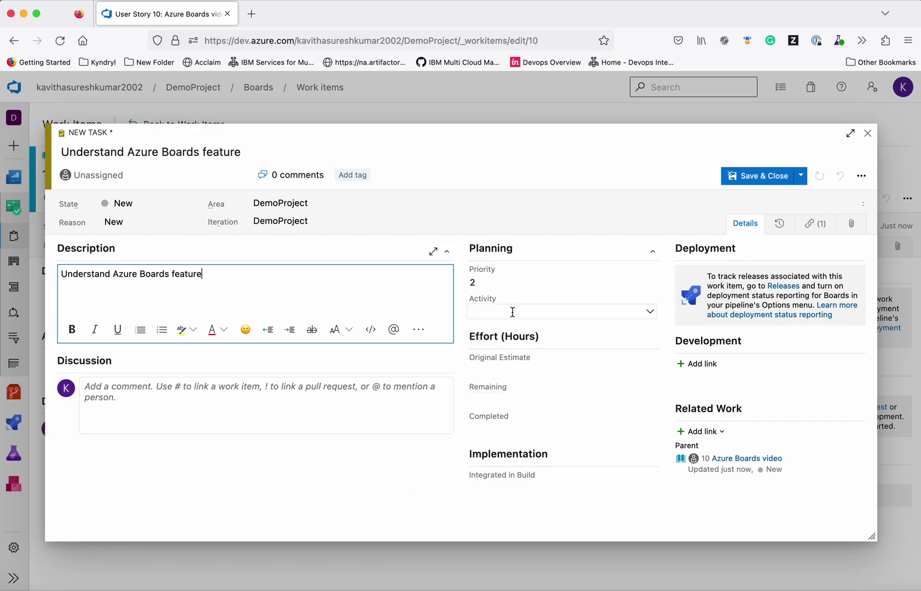
- Set the task's Activity to Requirements and its Original Estimate to 4 hours, and save and close it
click(648, 314)
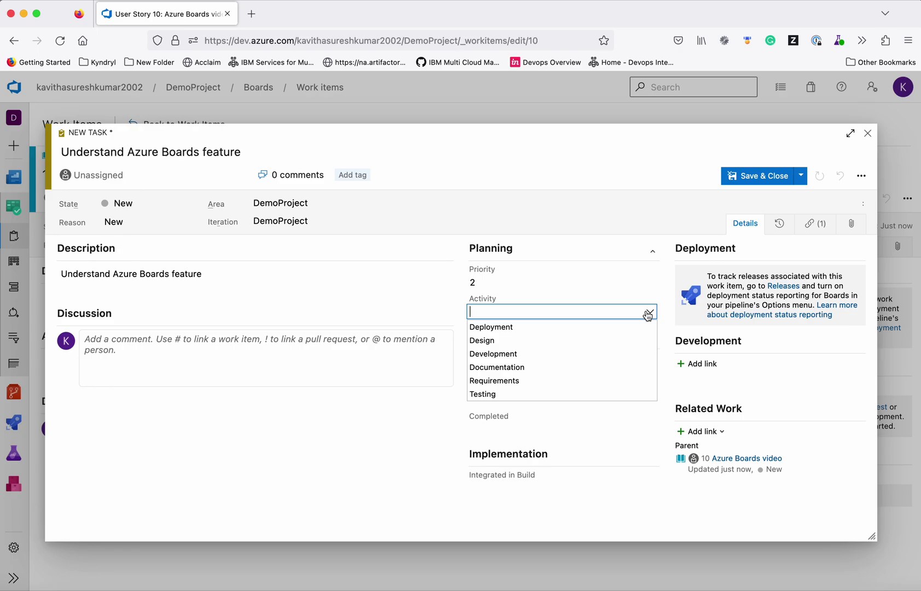
click(590, 381)
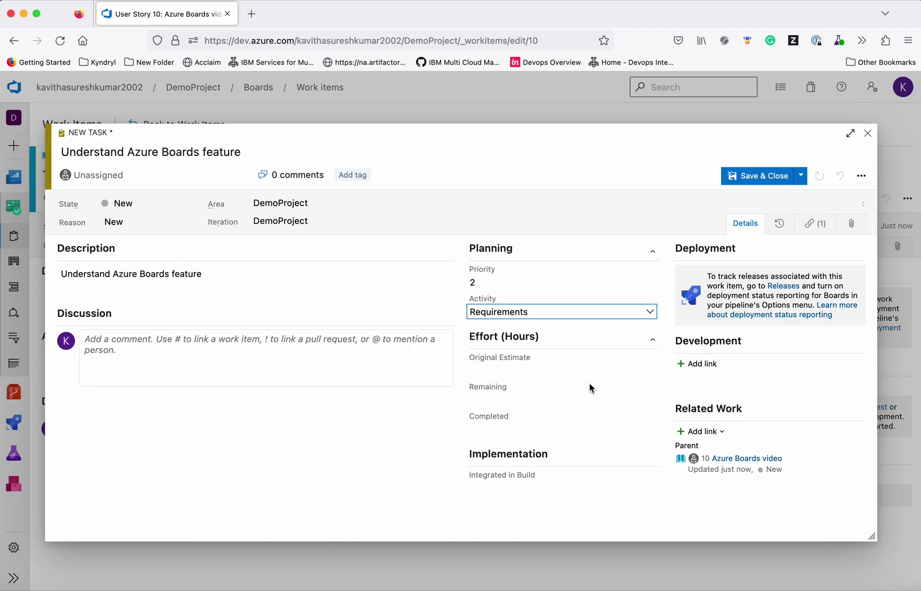
click(643, 370)
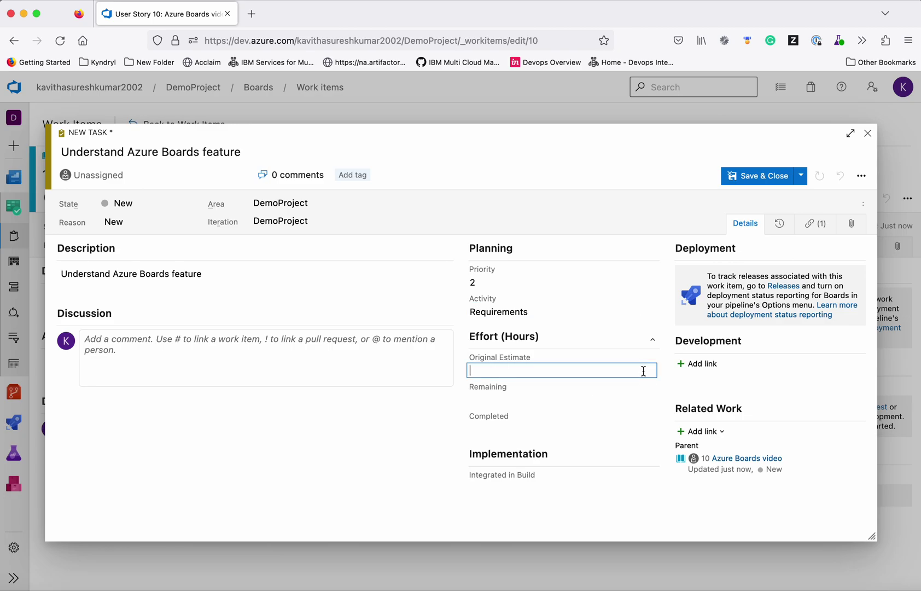
text(4)
click(767, 178)
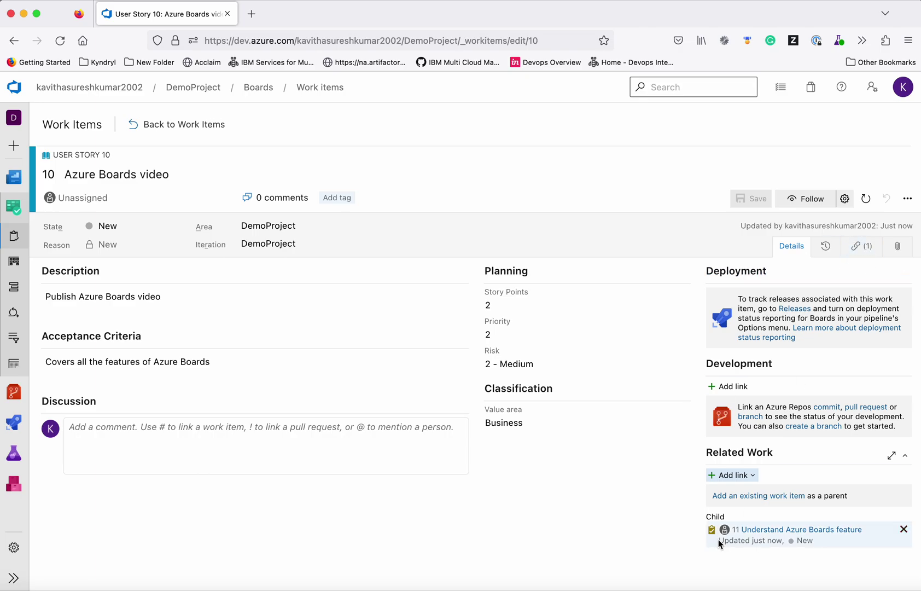
- Link another new child Task titled "Create video" to the Azure Boards video user story
click(751, 481)
click(760, 522)
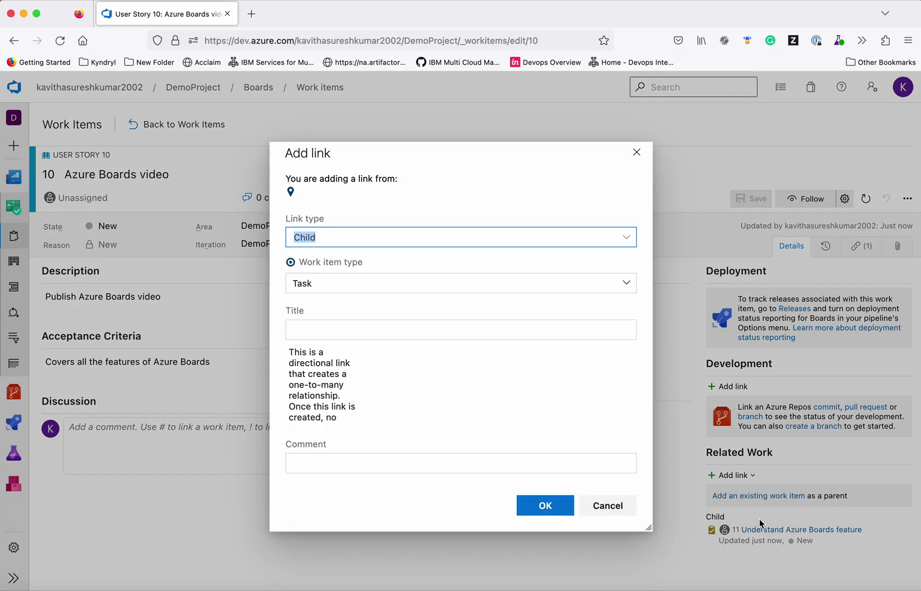
click(362, 338)
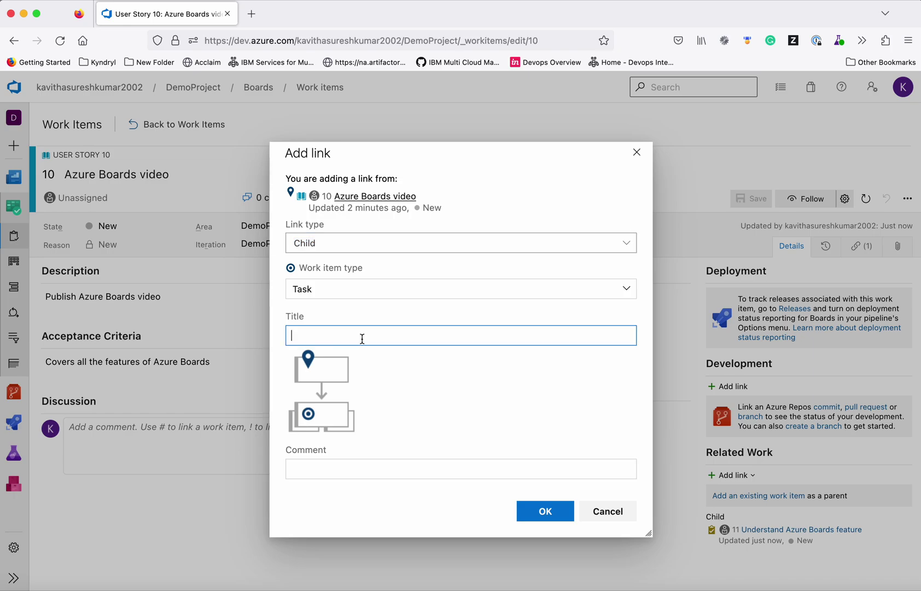
text(Create video)
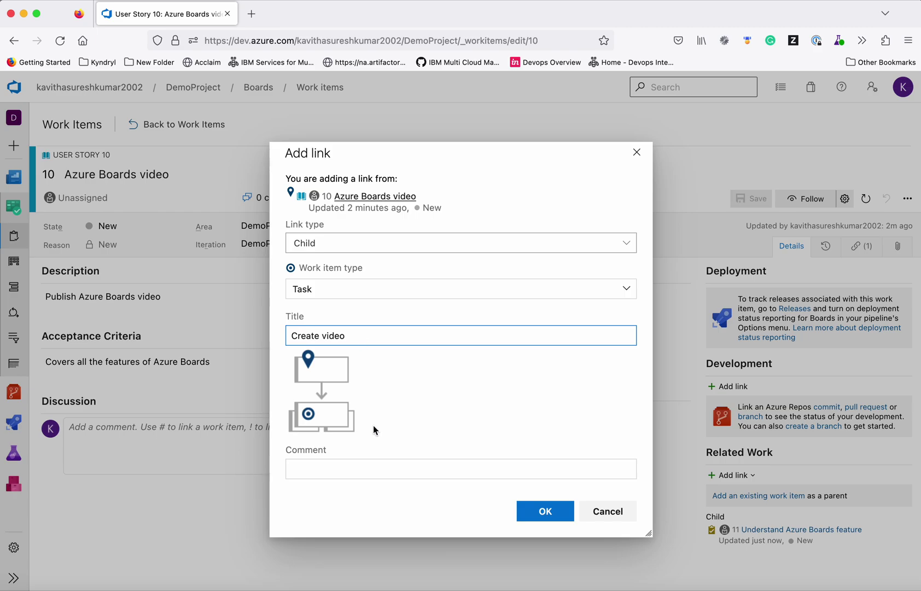
click(547, 513)
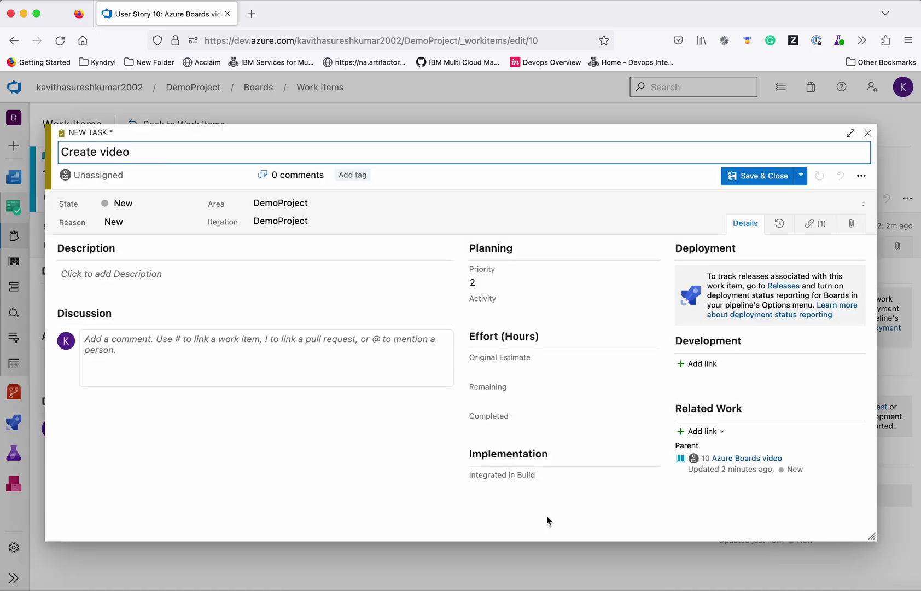
- Enter "Create Azure Boards video" as the description of the Create video task
key(Tab)
text(C)
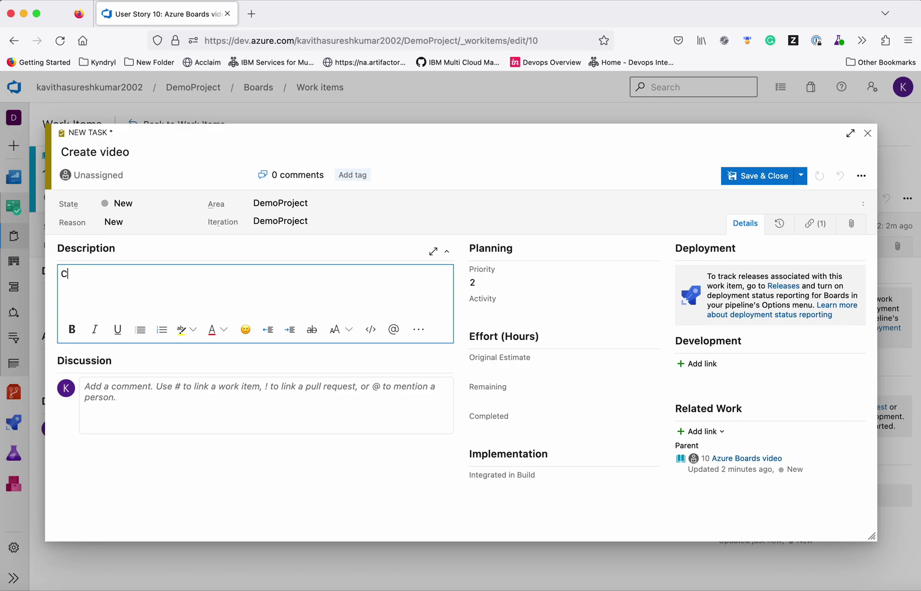
text(reate Azure Boards video)
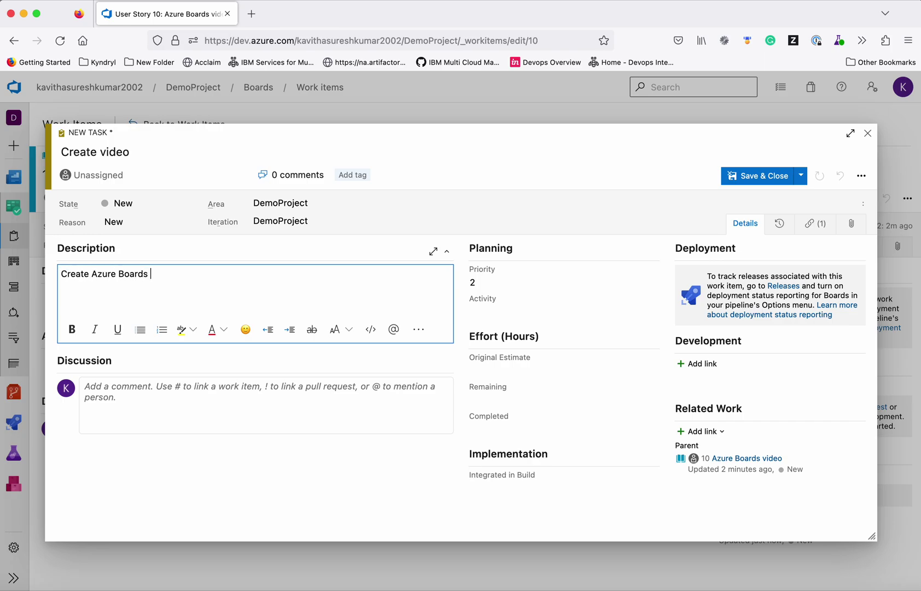
- Set the Create video task's Activity to Development and its Original Estimate to 4 hours, and save and close it
click(501, 370)
click(490, 310)
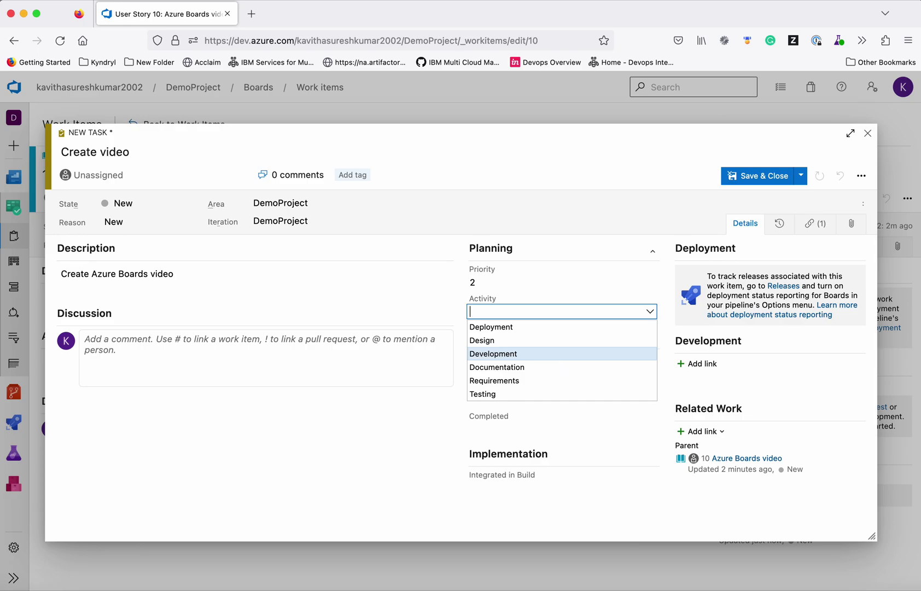
click(559, 353)
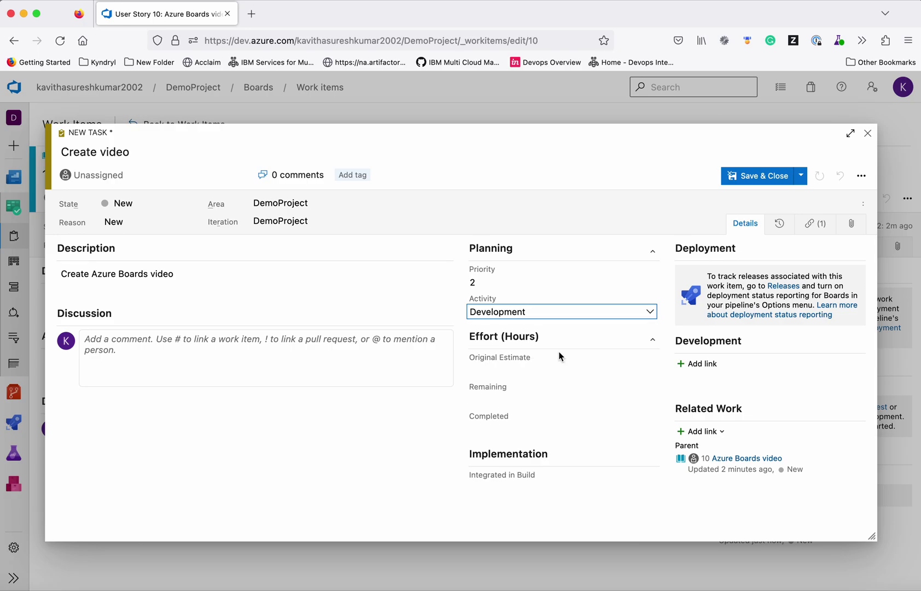
click(520, 371)
text(4)
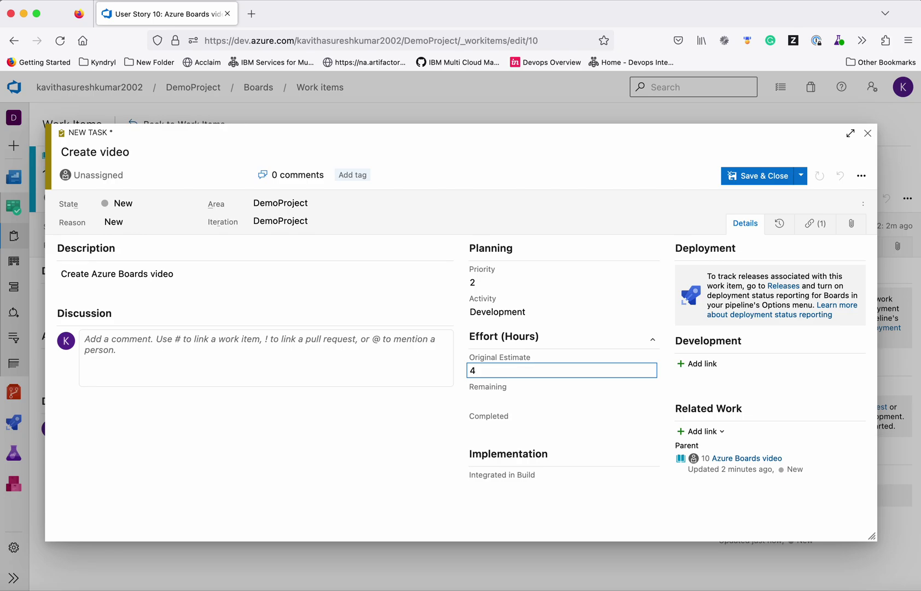
click(362, 488)
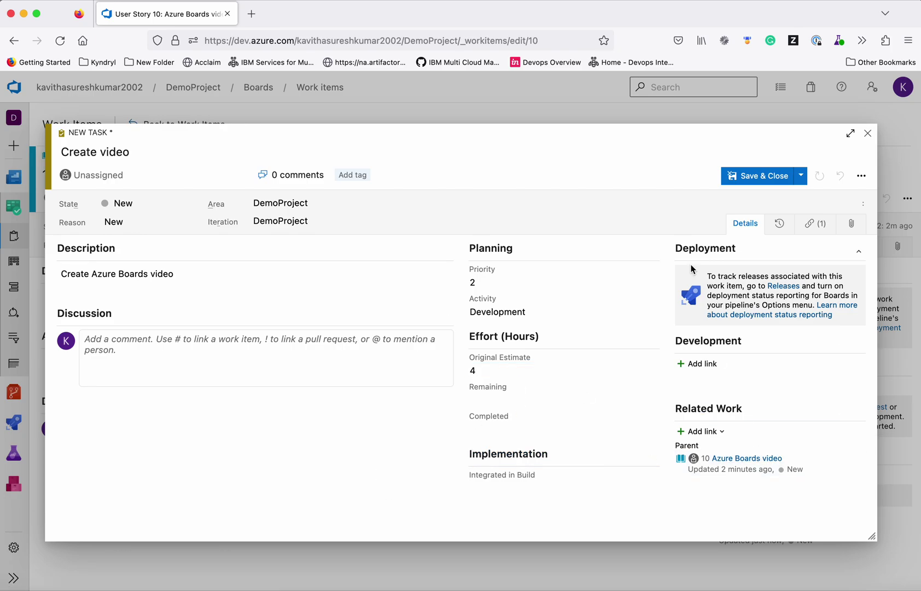
click(755, 176)
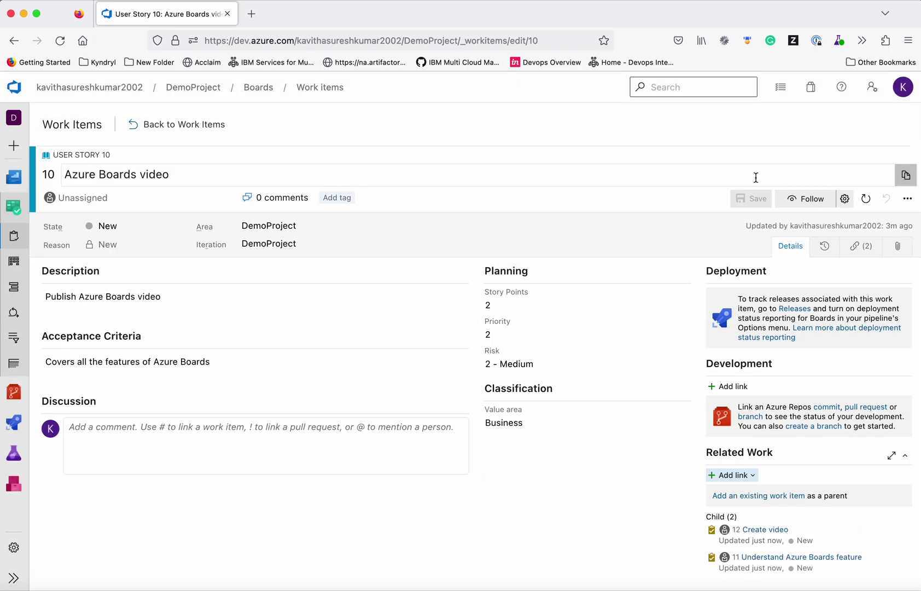
- Return to the work items list, filter it by the Epic type and clear that filter
click(186, 131)
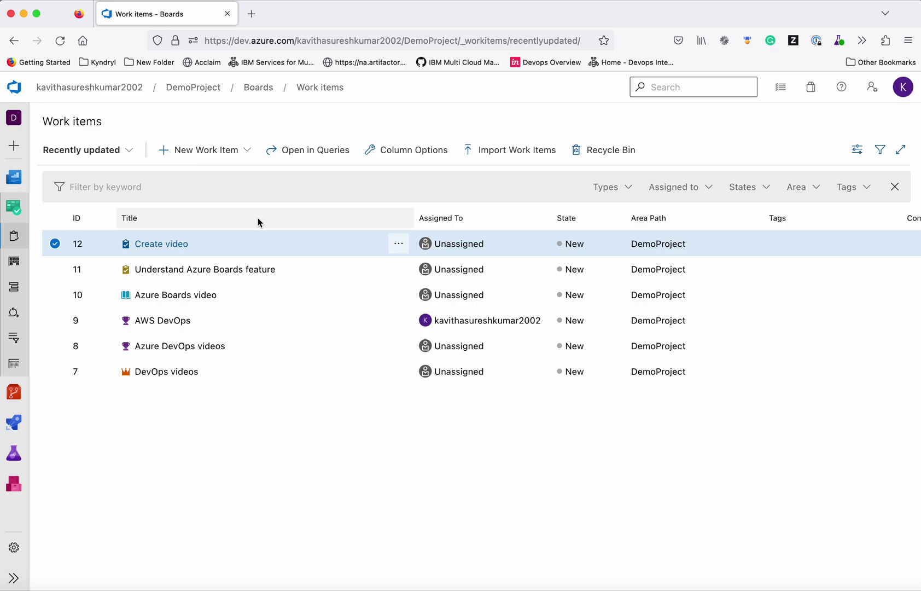
click(354, 462)
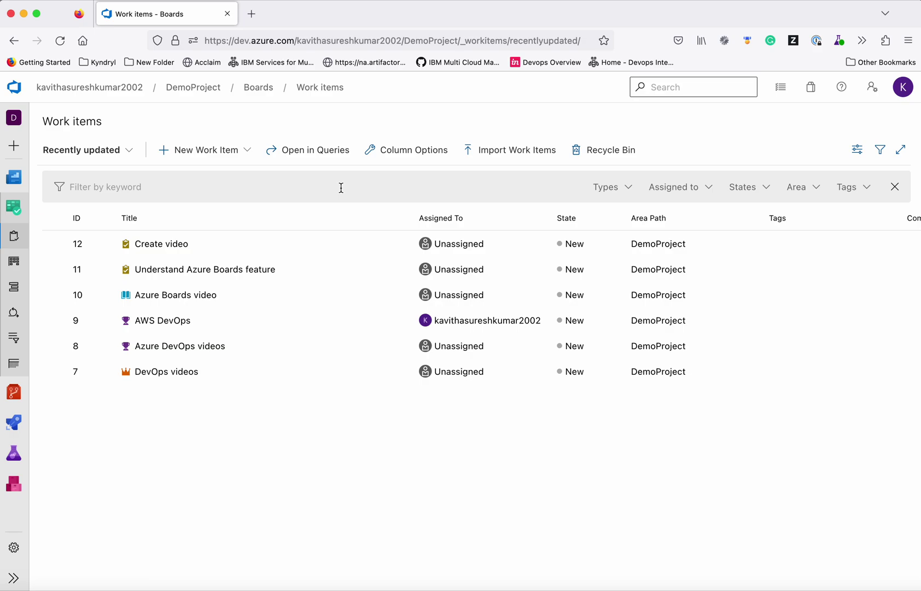
click(628, 188)
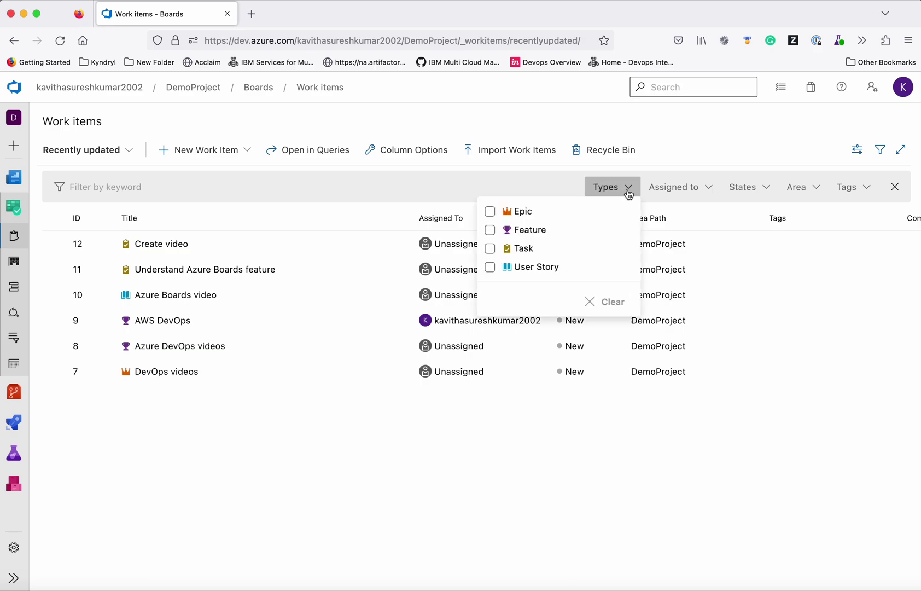
click(491, 214)
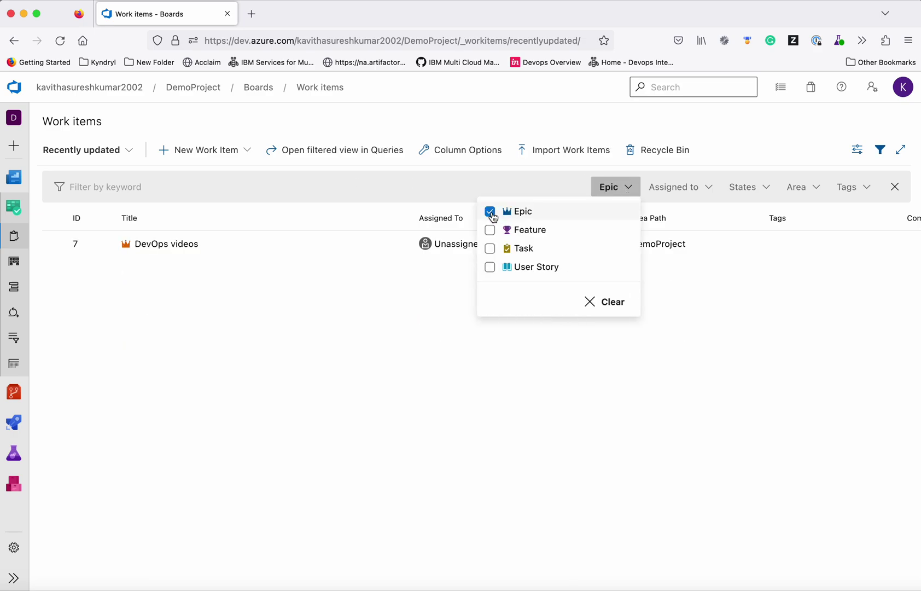
click(611, 302)
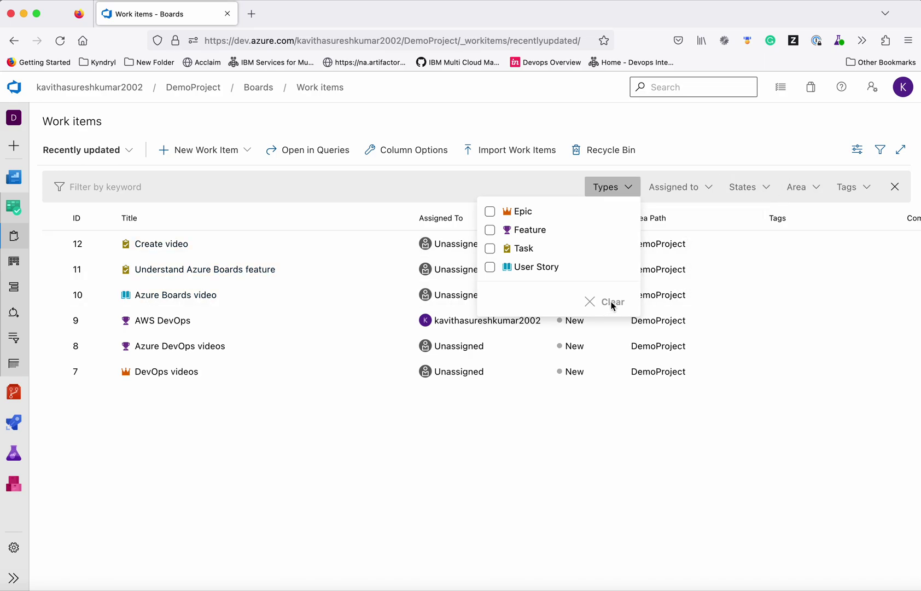
click(801, 267)
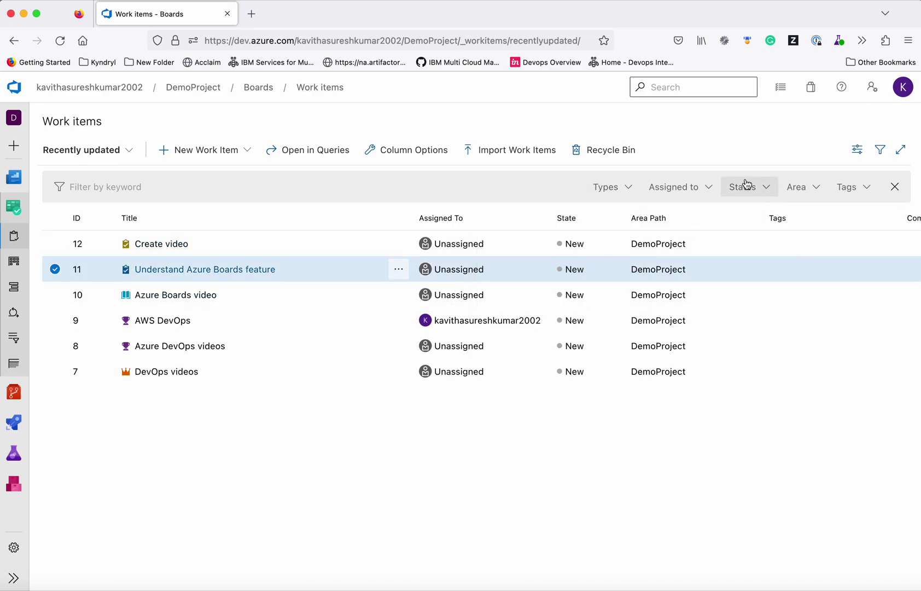
- Examine the States, Area and Tags filter choices of the work items list without applying any
click(763, 191)
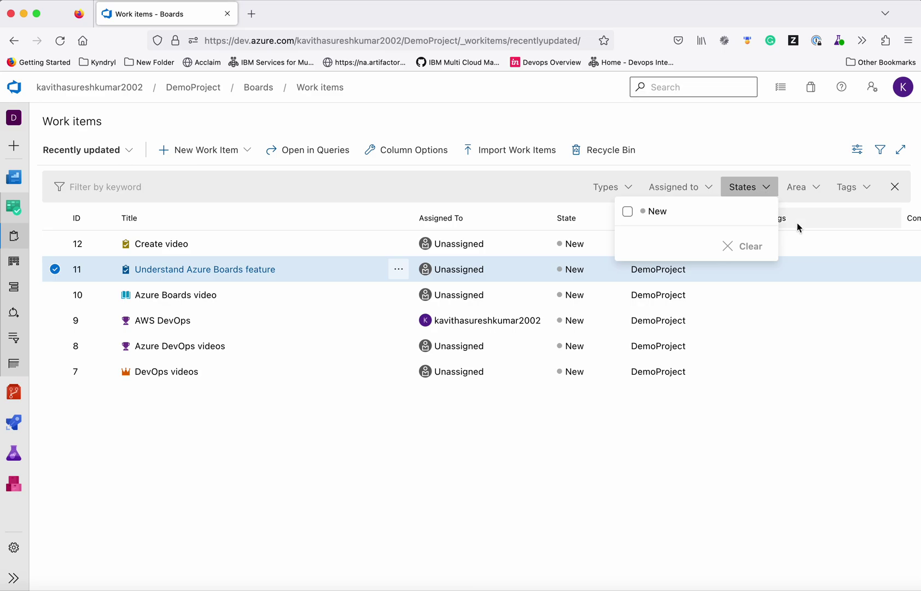
click(819, 298)
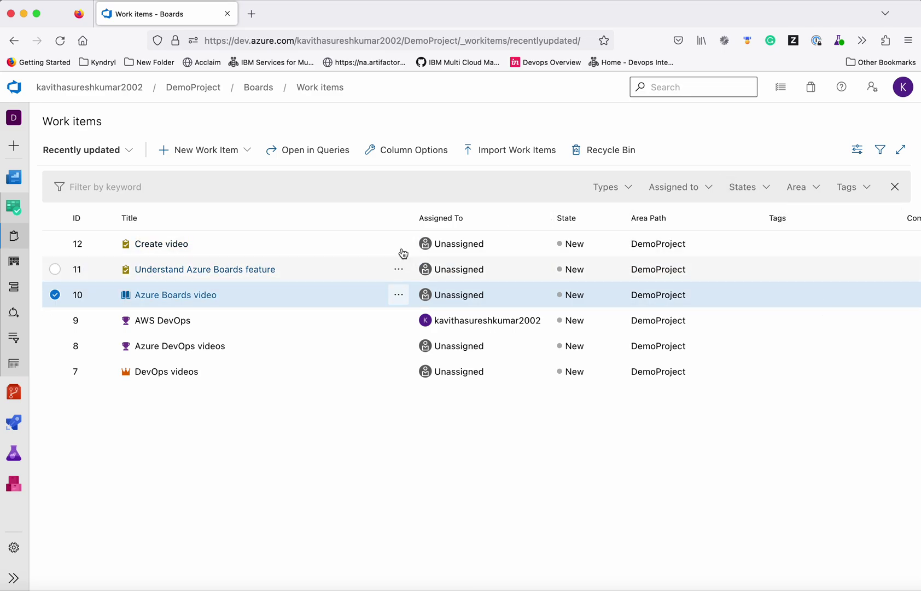
click(768, 194)
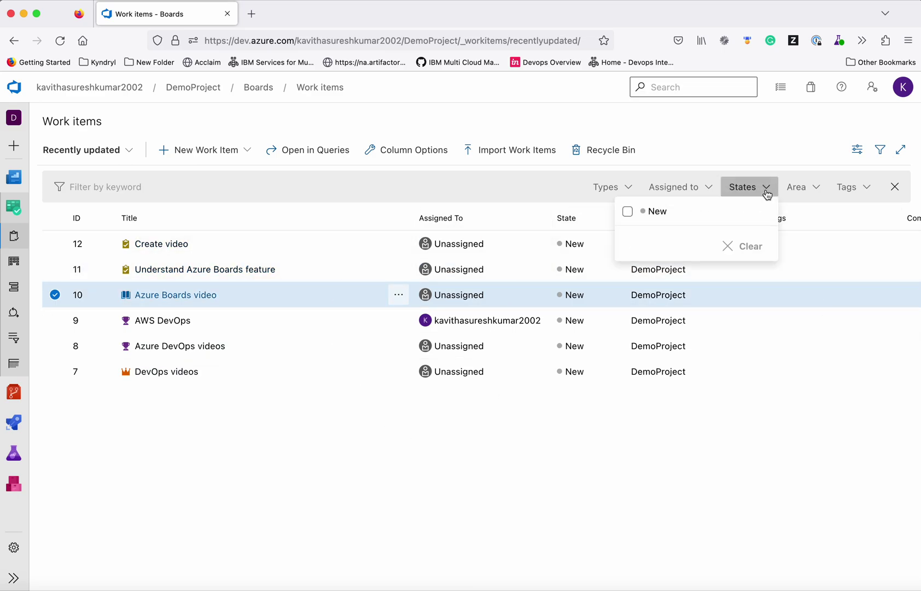
click(814, 275)
click(822, 188)
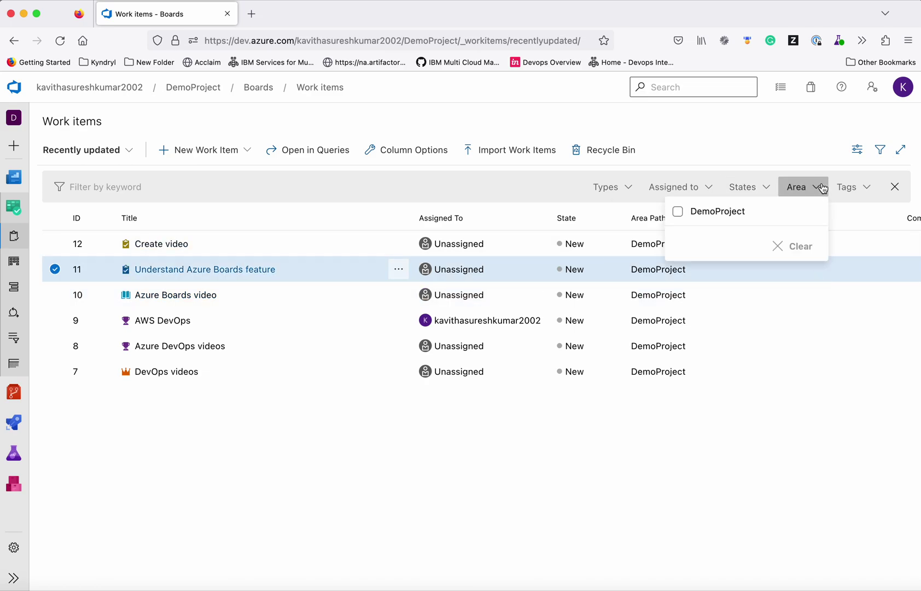
click(862, 409)
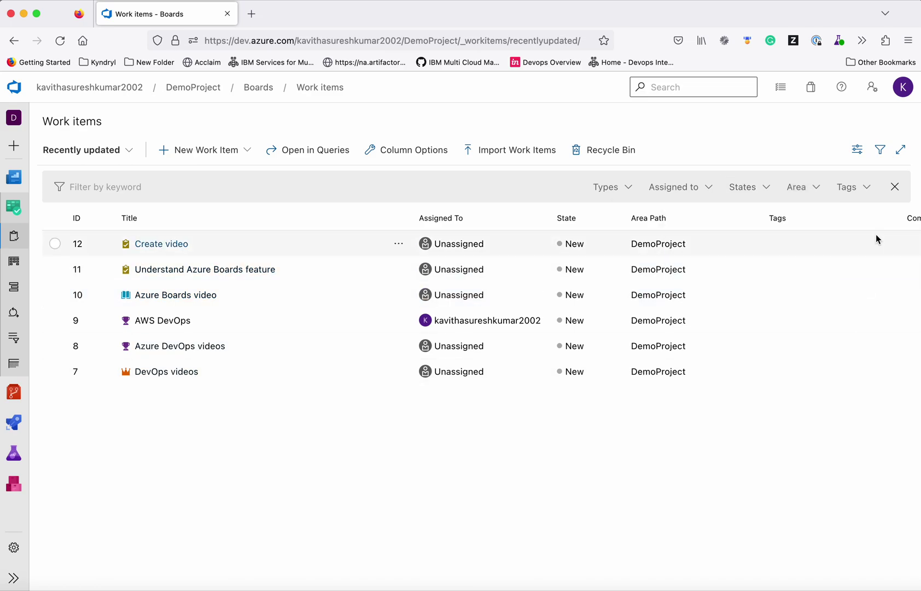
click(862, 192)
click(812, 474)
- Examine the work items list's column options and the Import Work Items page, and return to the list
click(412, 153)
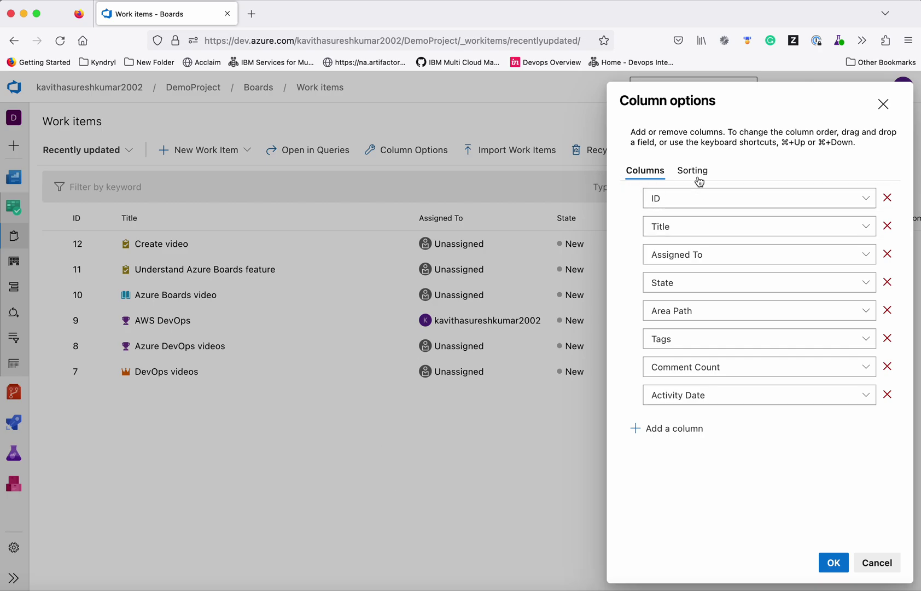
click(879, 565)
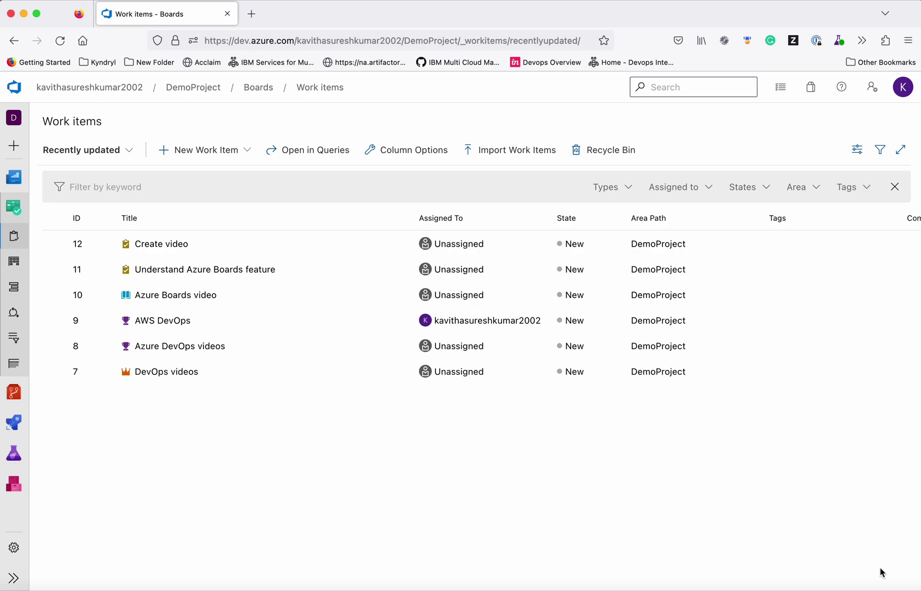
click(523, 155)
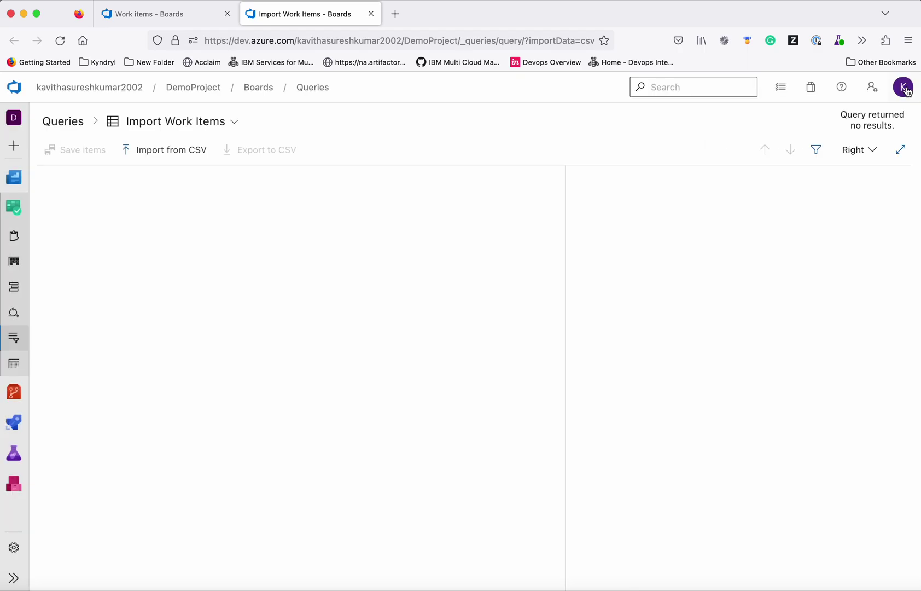
click(13, 241)
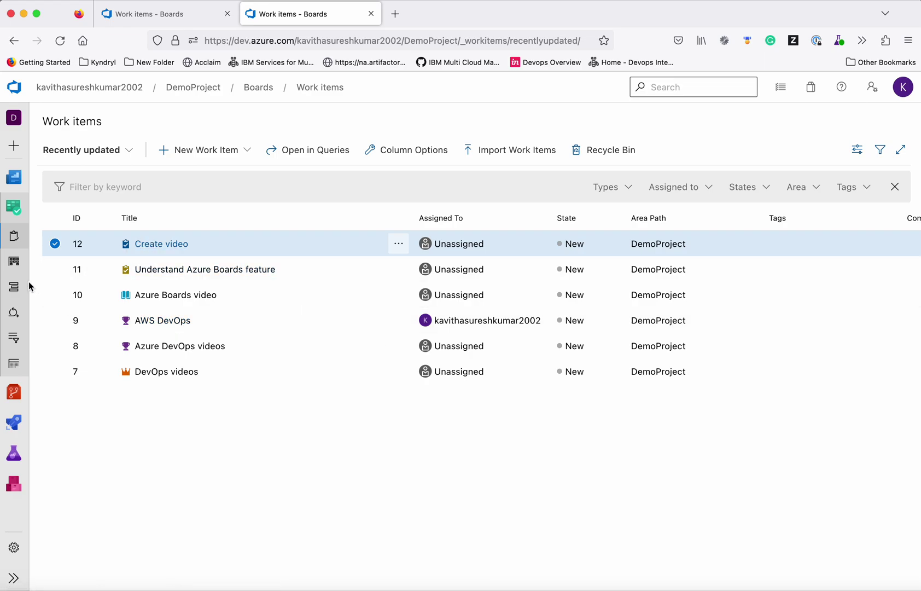
- On the team's Stories board, assign the Azure Boards video user story to the project owner and move its card to Active
click(14, 263)
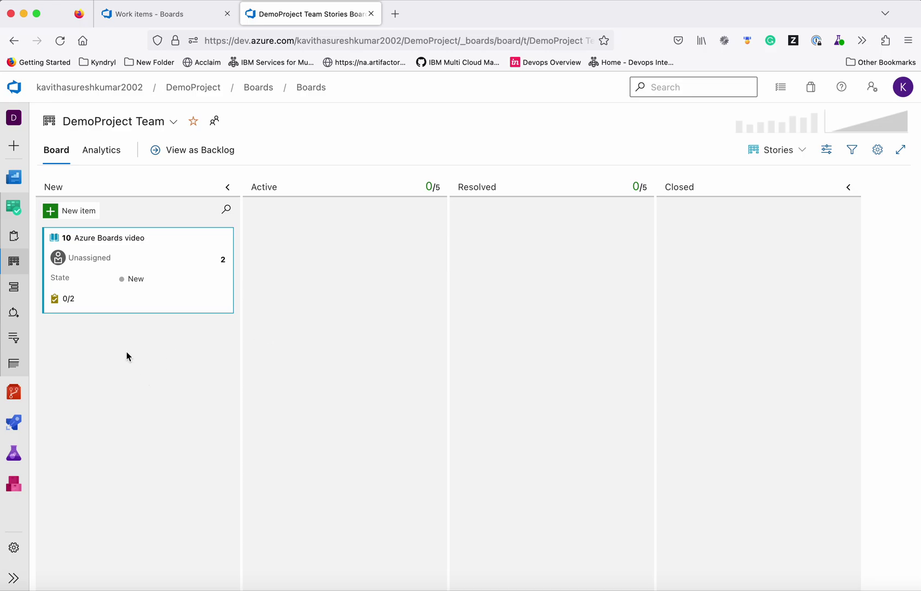
click(803, 151)
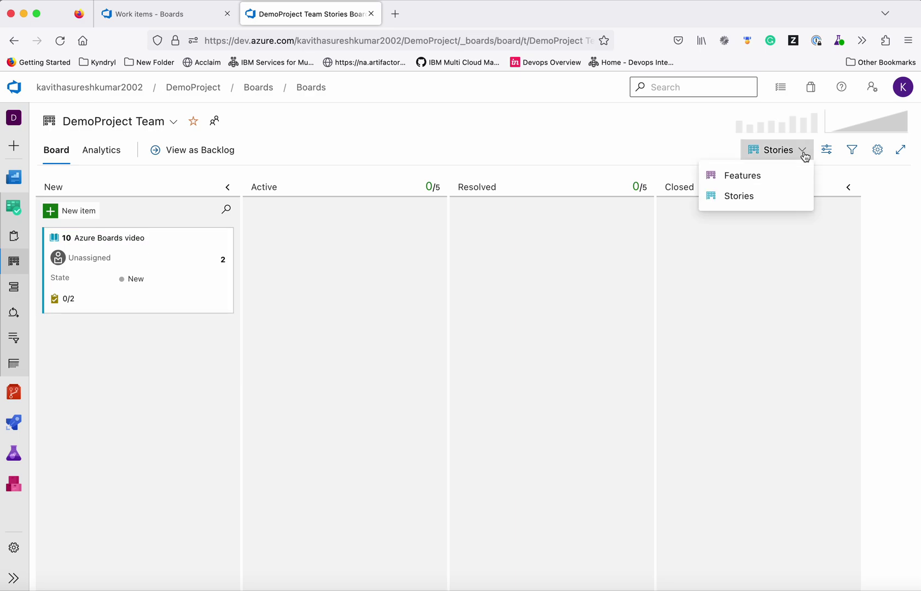
click(239, 393)
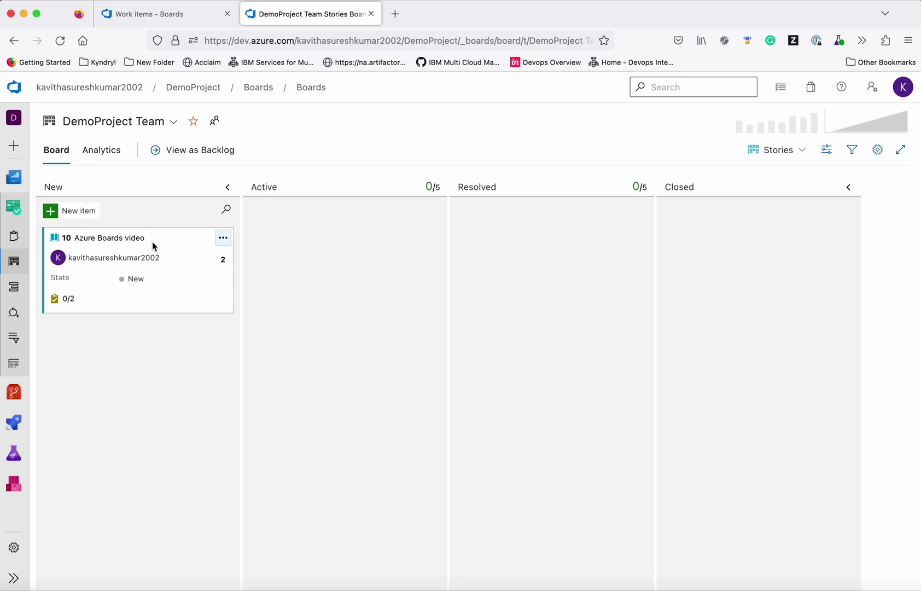
drag(152, 242, 356, 229)
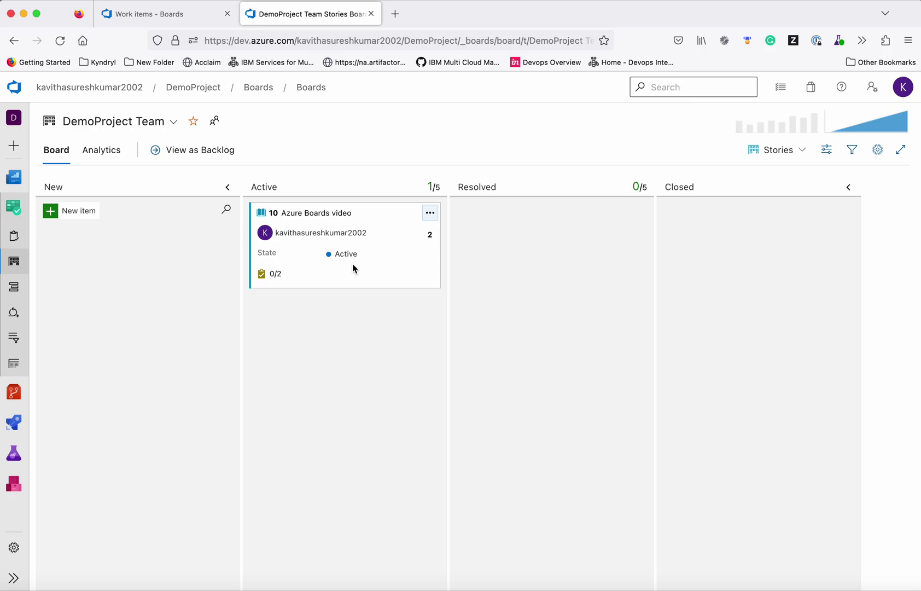
- Examine the Azure Boards video card's available actions and its user story details, and return to the board
click(430, 214)
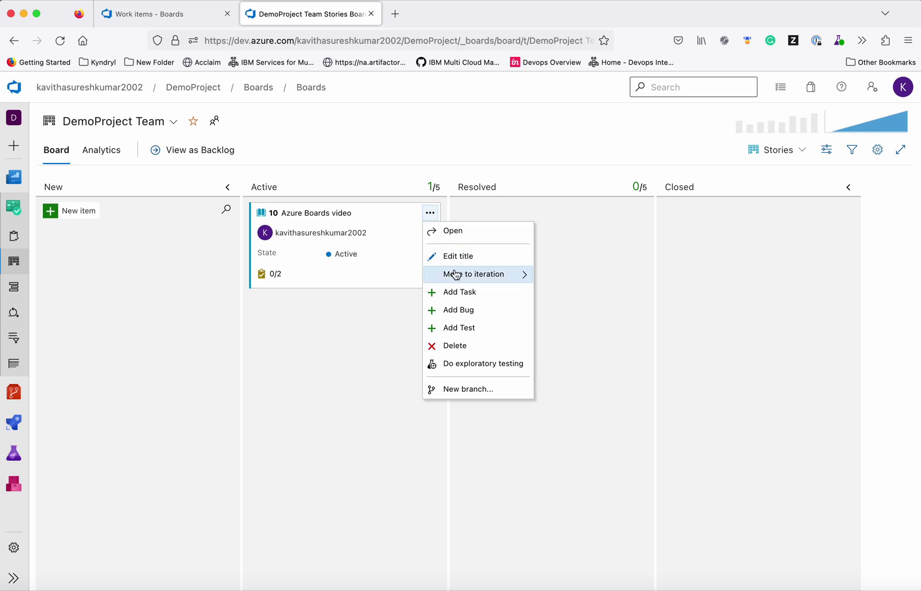
mouse_move(455, 275)
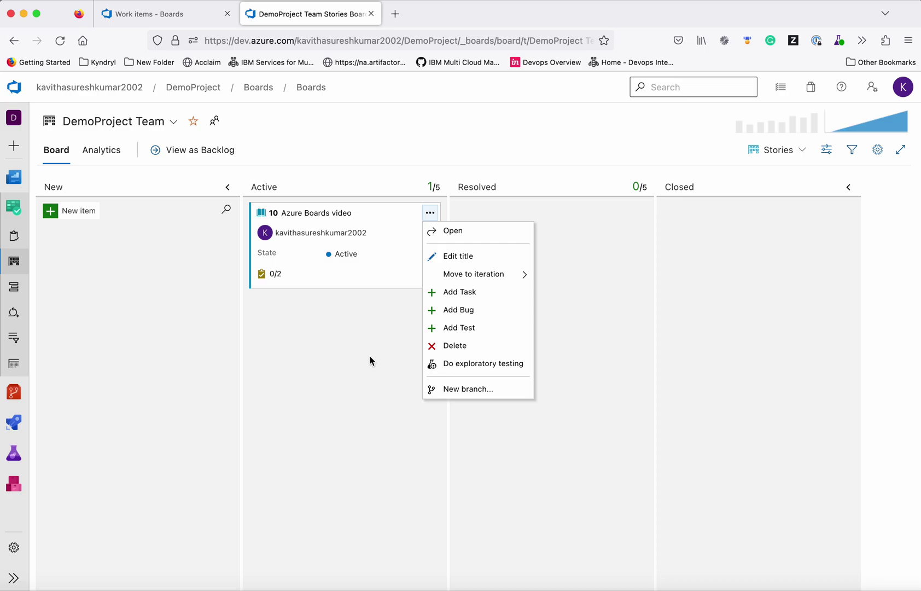
click(462, 230)
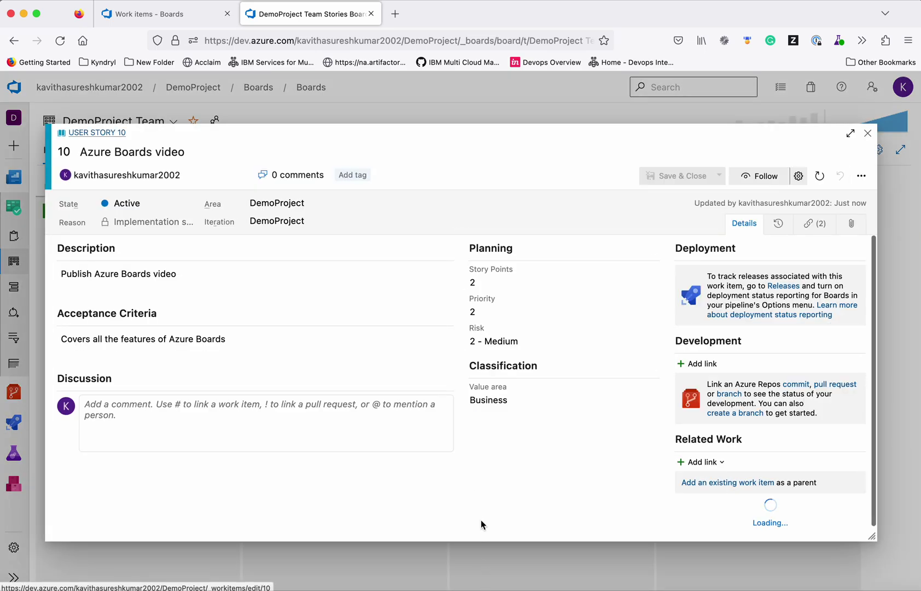
click(867, 134)
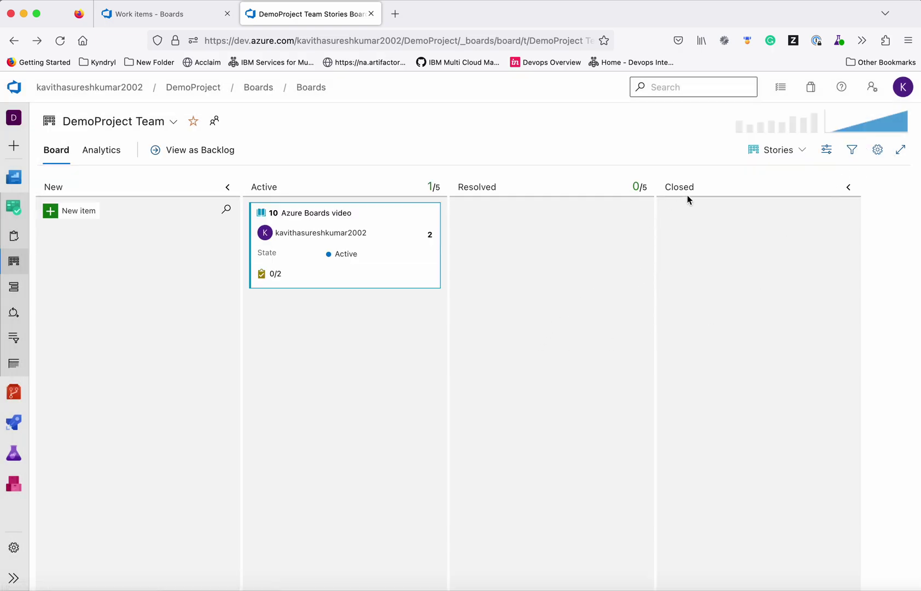
- Examine the board's backlog level choices and its filter options without applying any
click(796, 151)
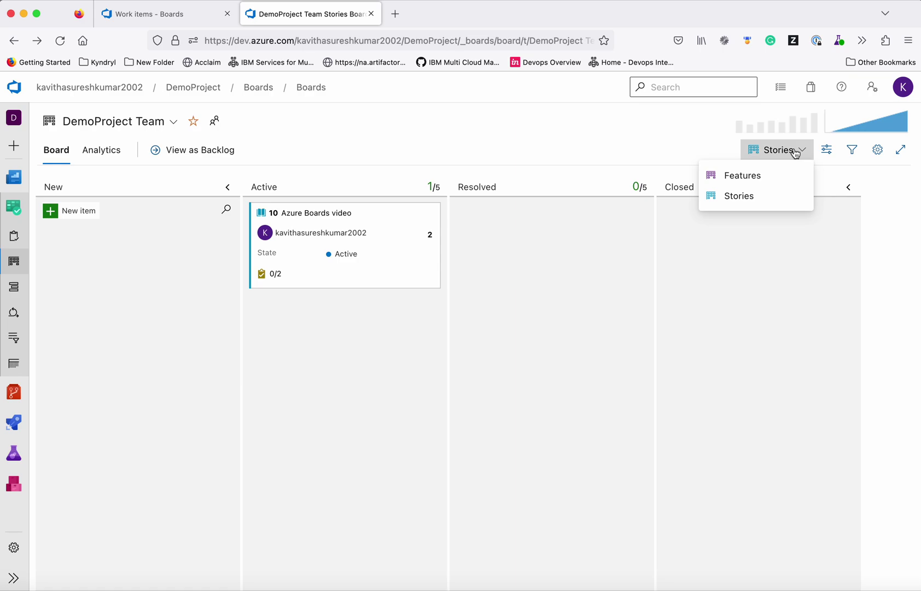
click(572, 133)
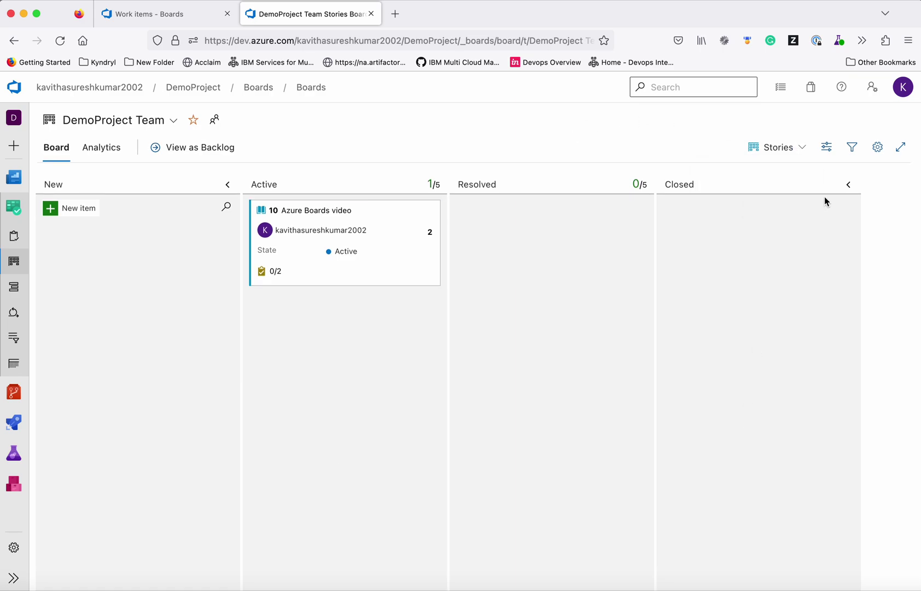
click(857, 155)
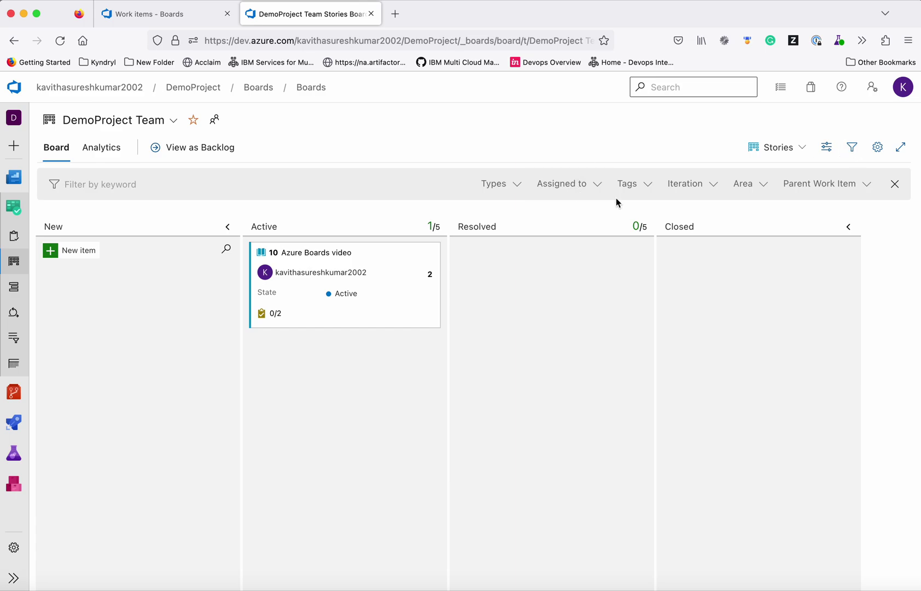
click(895, 184)
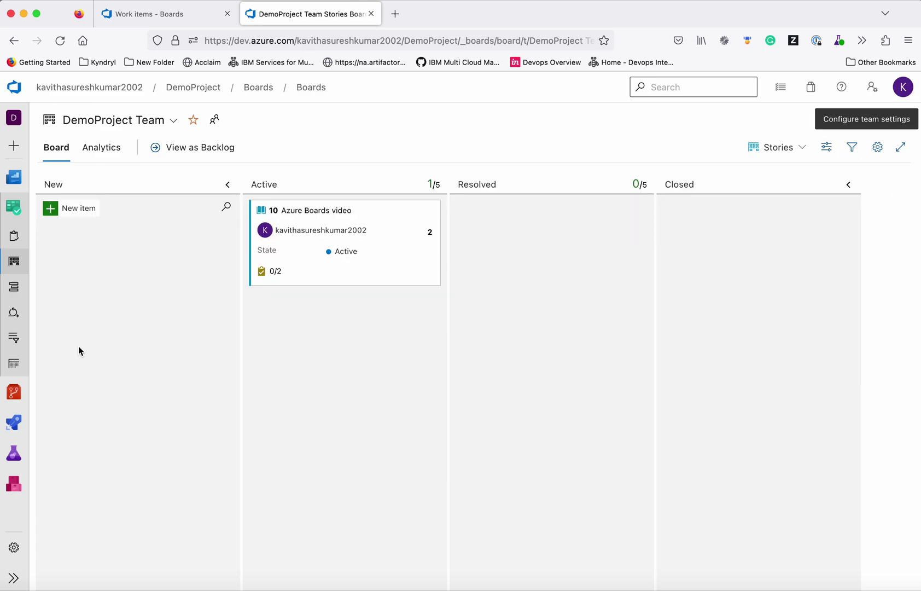
- View the team's backlog with its sprint planning pane and switch the backlog level to Features
click(16, 287)
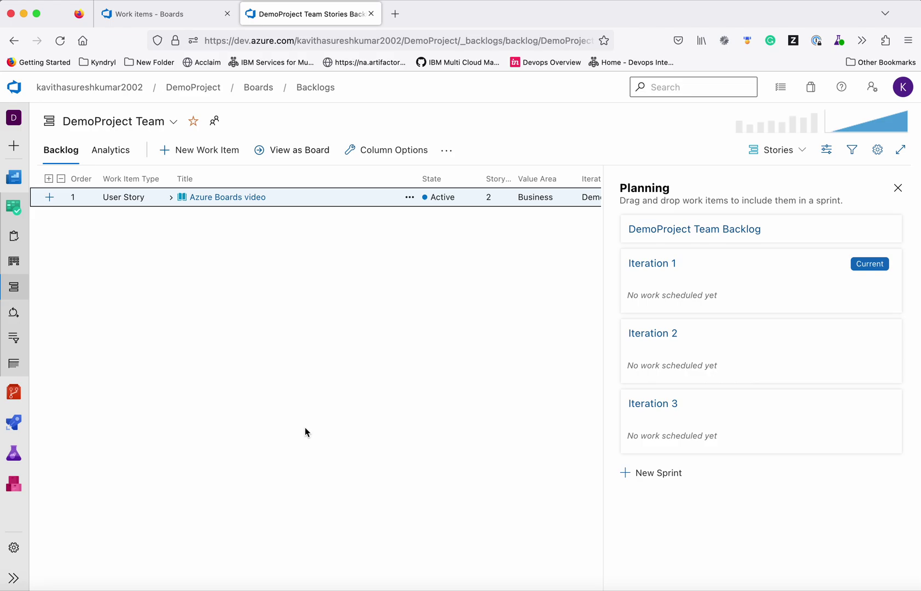
click(799, 151)
click(775, 172)
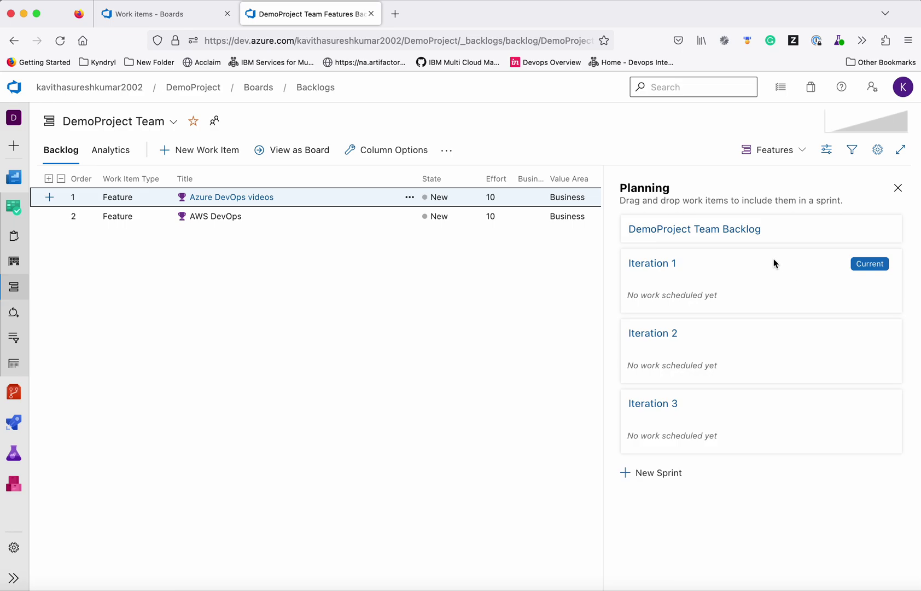
- In the project settings, view the team's iterations configuration and examine the default and backlog iteration choices without changing them
click(14, 550)
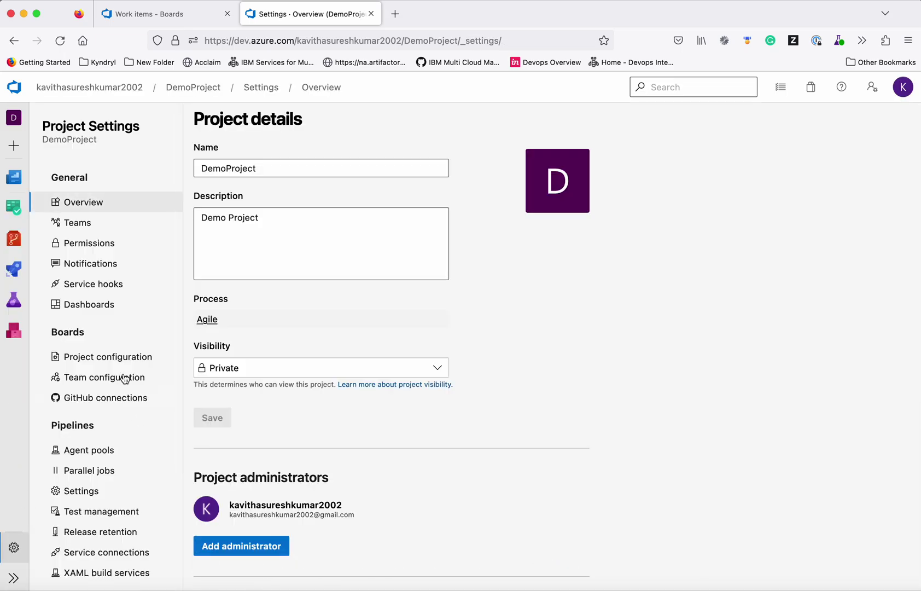
click(126, 378)
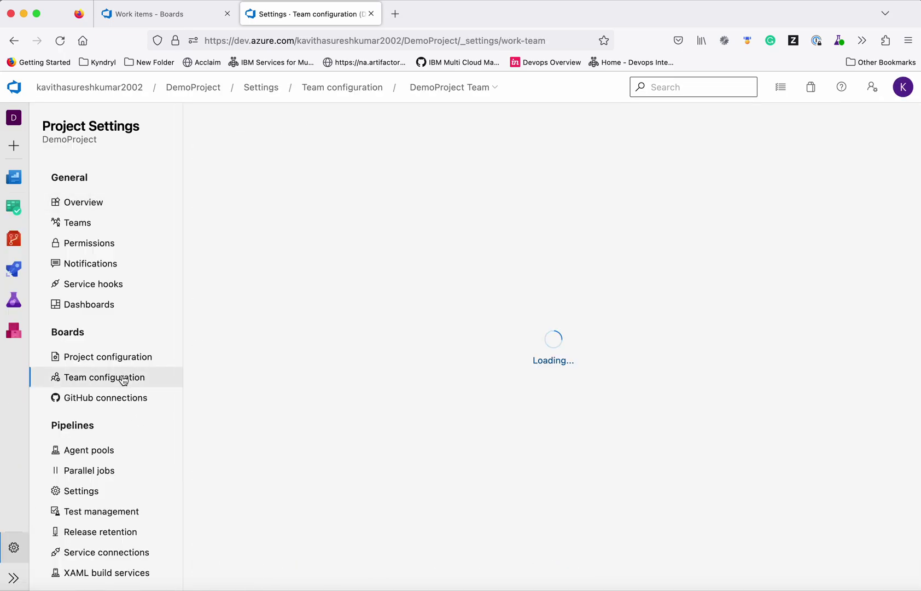
click(262, 146)
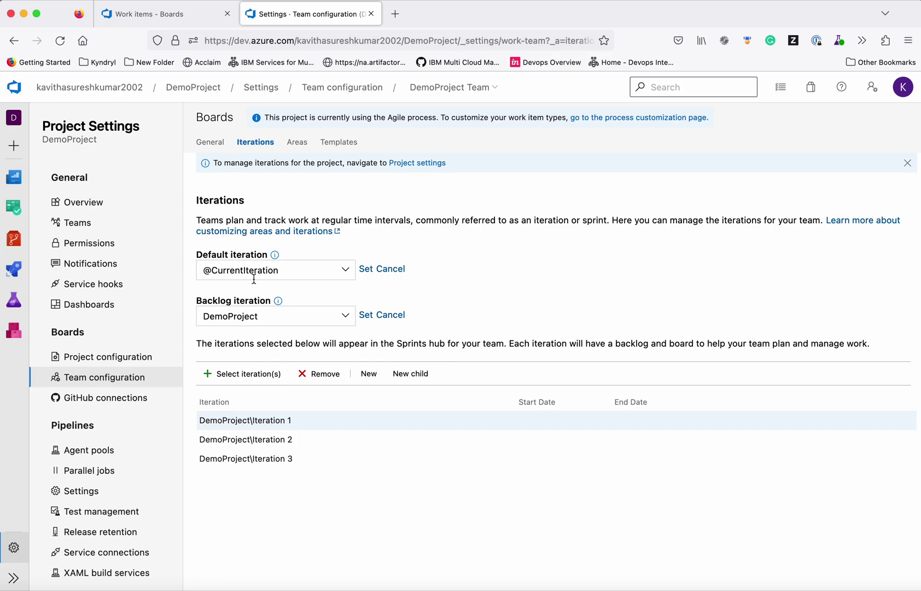
click(346, 271)
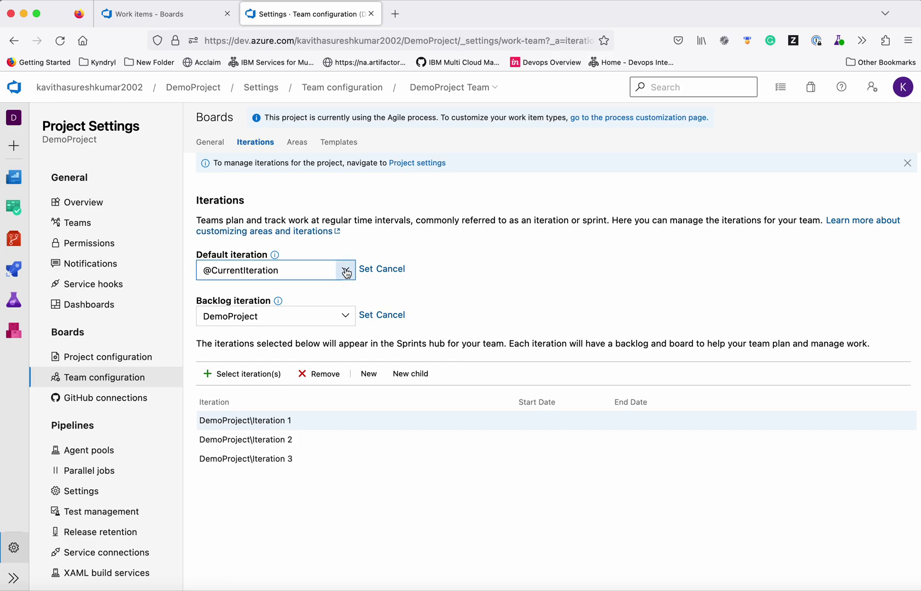
click(420, 249)
click(347, 316)
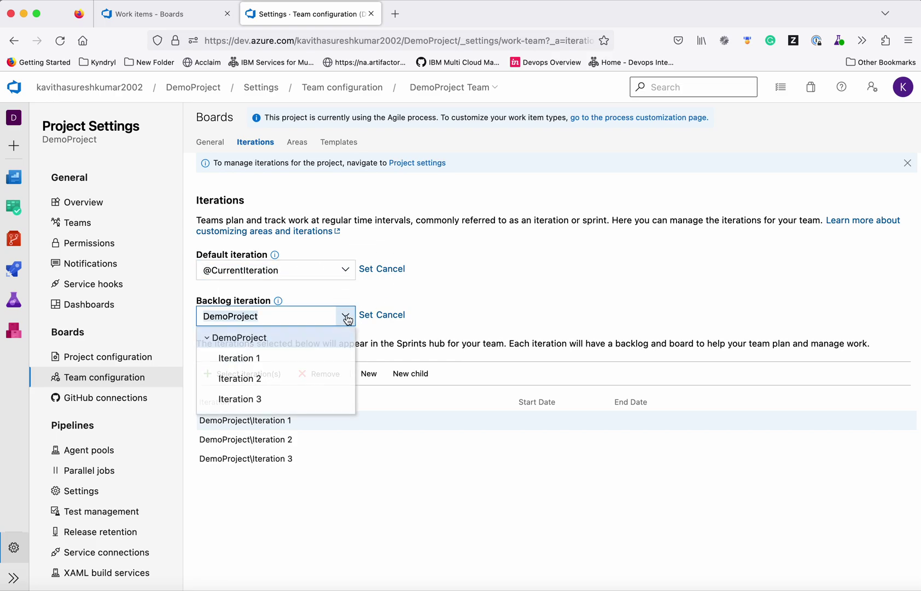
click(450, 306)
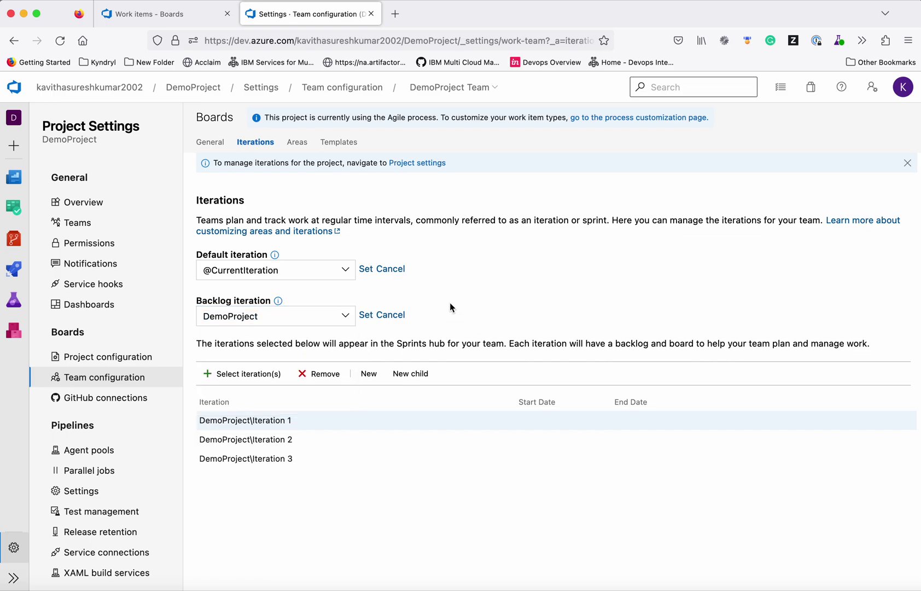
- Edit Iteration 1 to start on 2/16/2023 and end on 2/22/2023, and save it
mouse_move(389, 422)
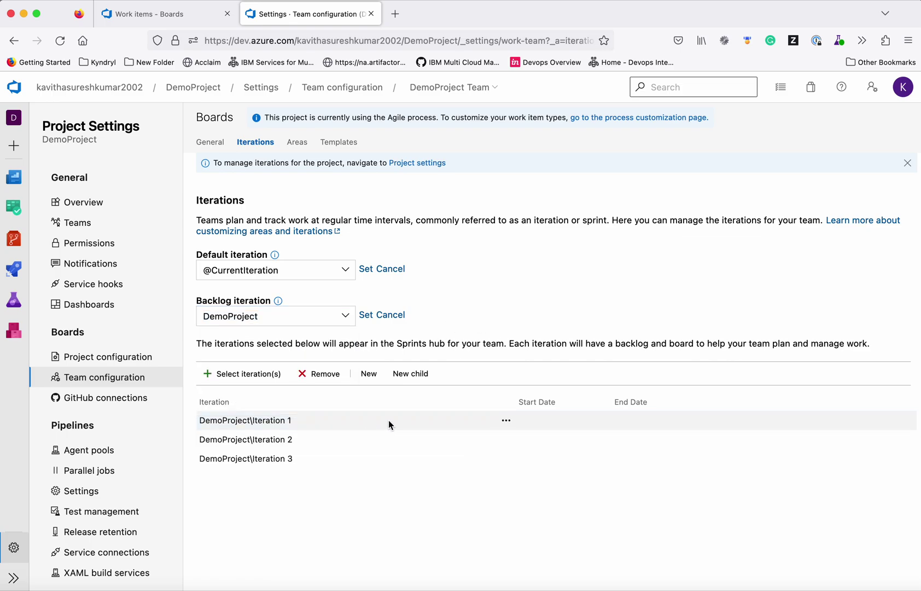
click(508, 422)
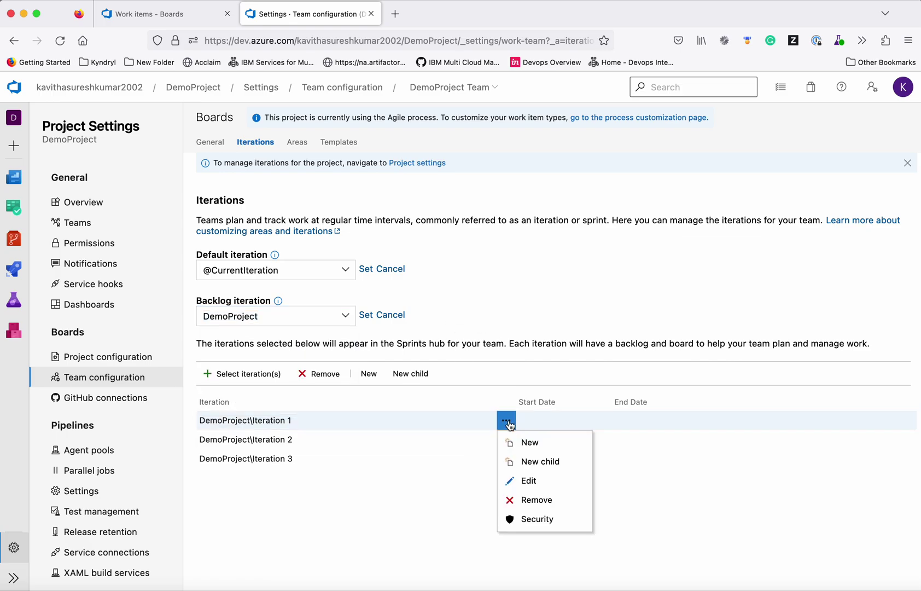
click(526, 482)
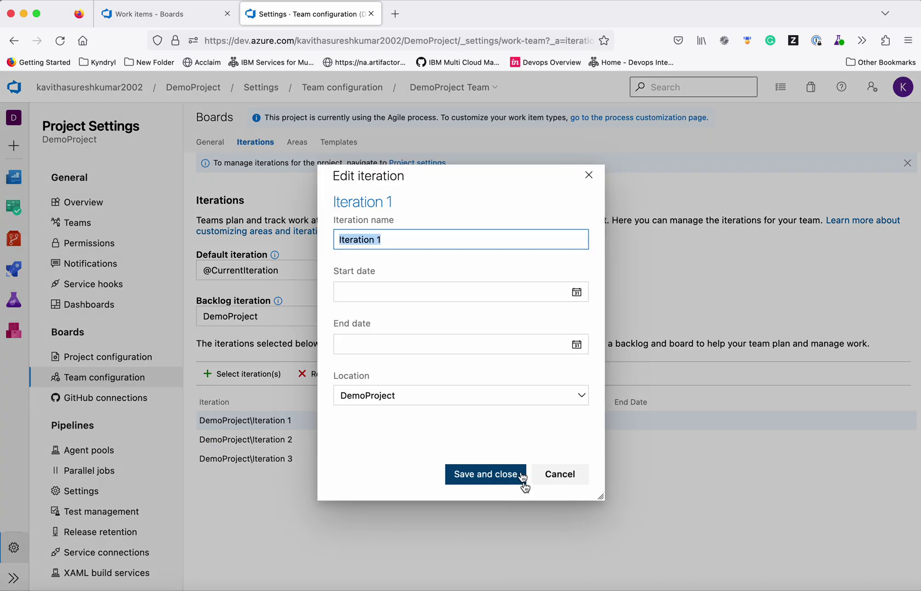
click(577, 292)
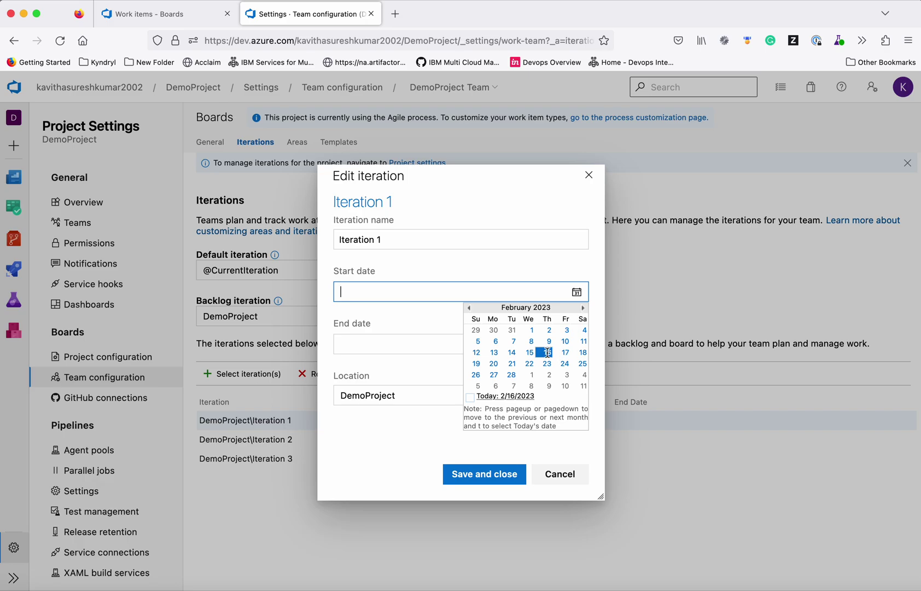
click(547, 353)
click(577, 344)
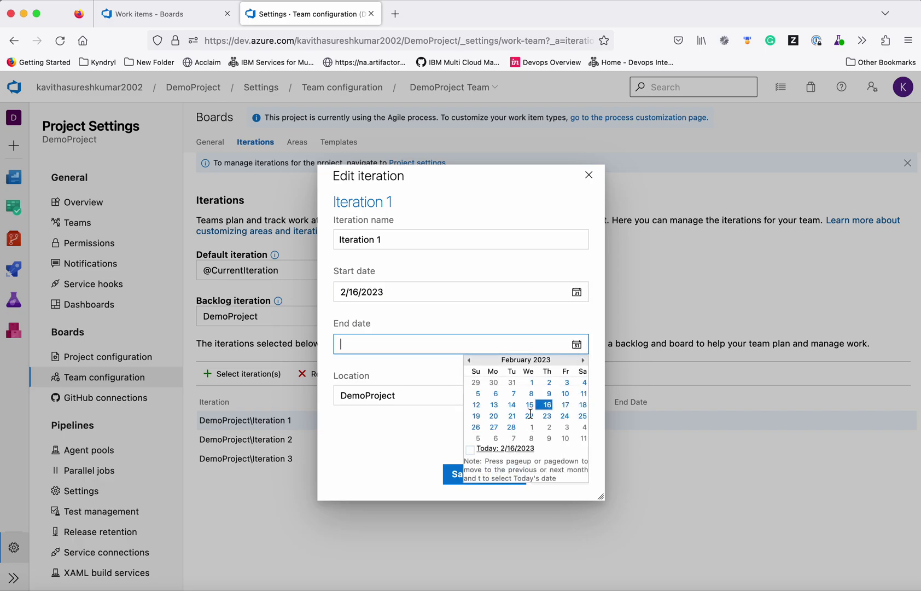
click(529, 415)
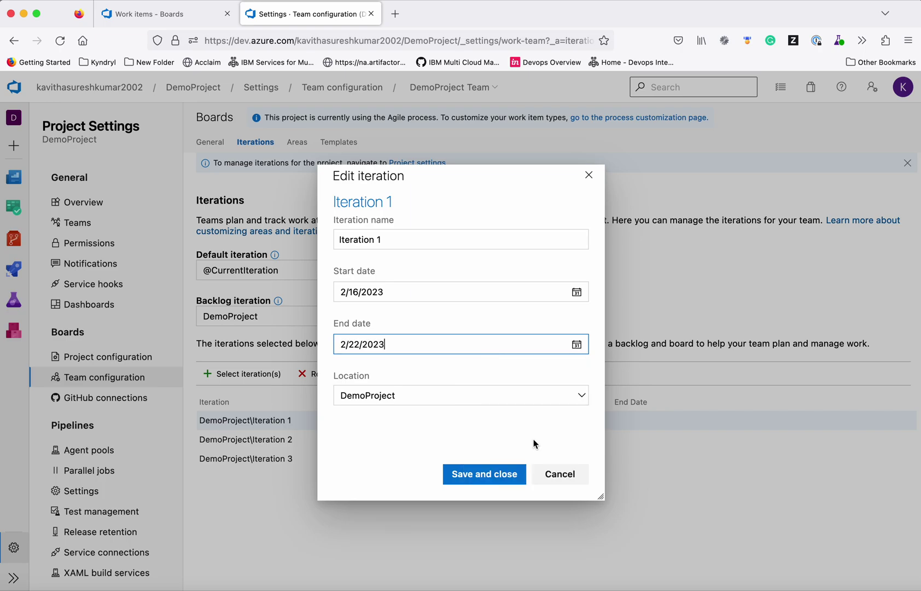
click(492, 474)
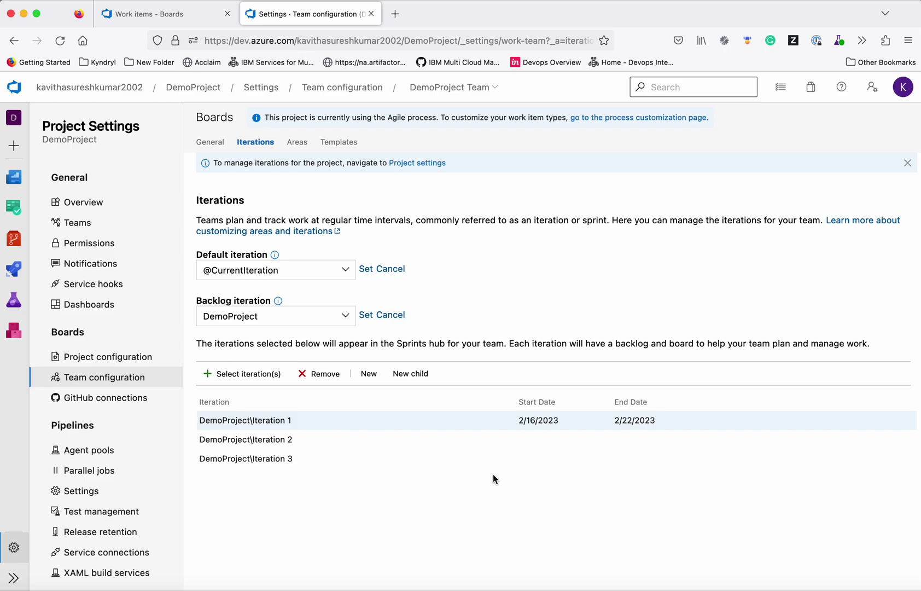
- Check Iteration 1's dates in the backlog planning pane and review the working days in the team's general configuration
mouse_move(13, 207)
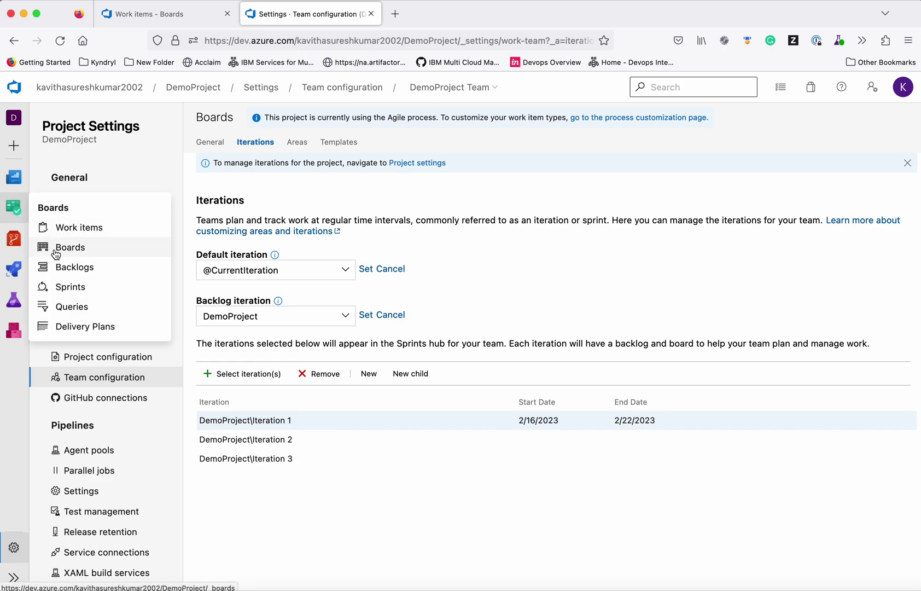
click(72, 267)
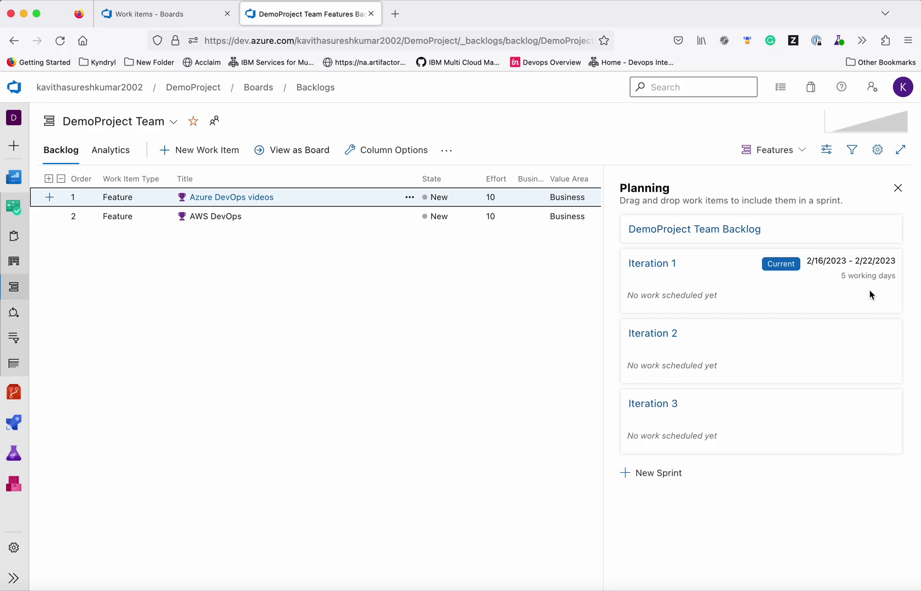
click(13, 547)
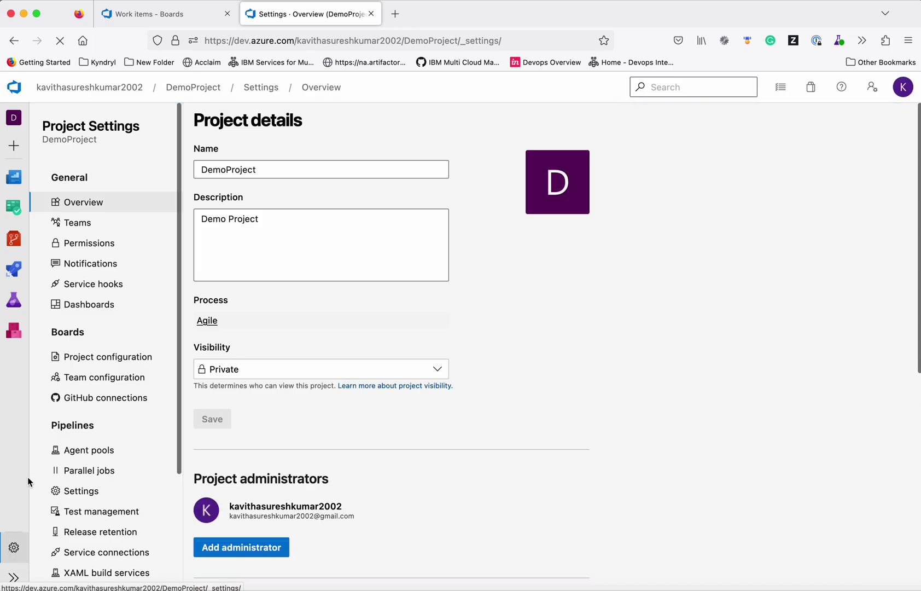
click(90, 379)
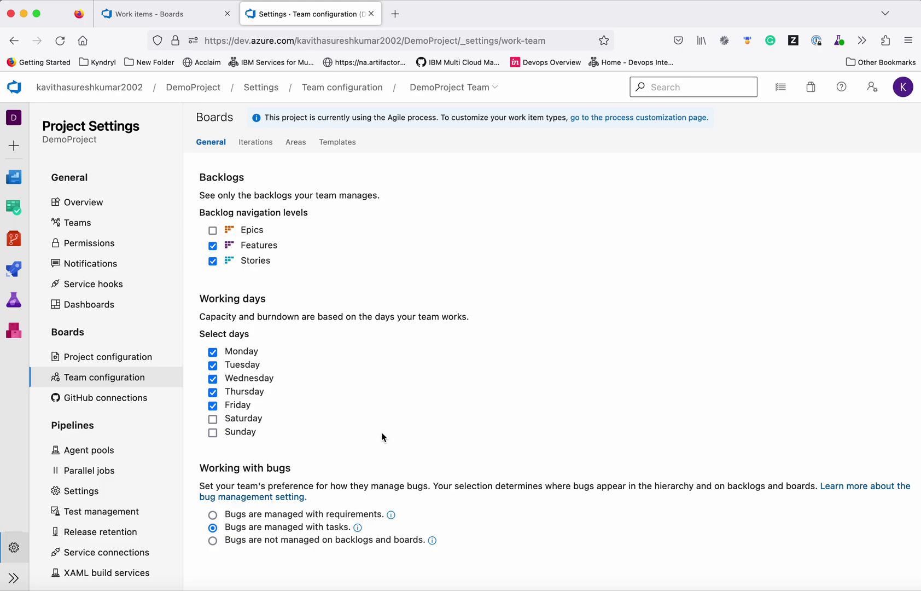
- Return to the Stories board and move the Azure Boards video user story to a sprint iteration
mouse_move(15, 211)
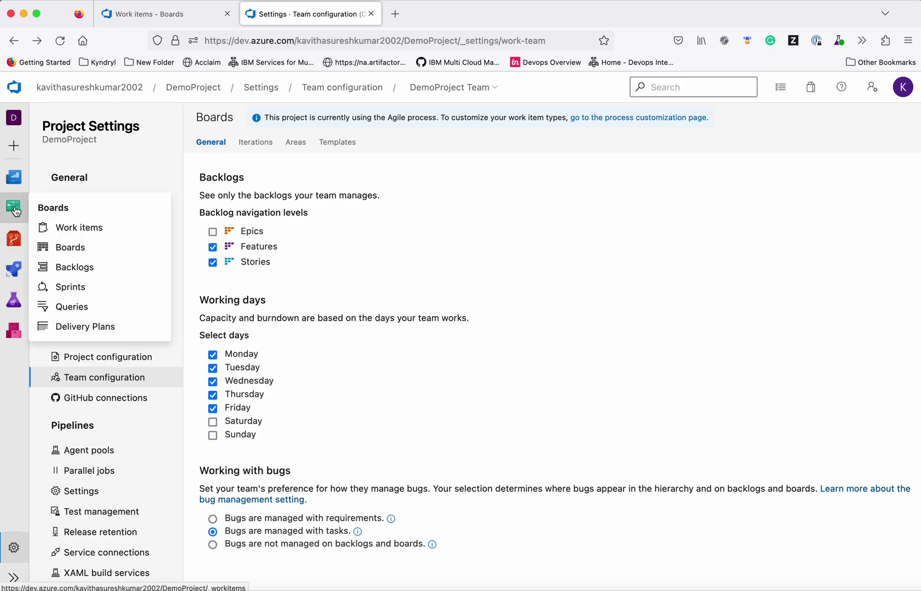
click(77, 250)
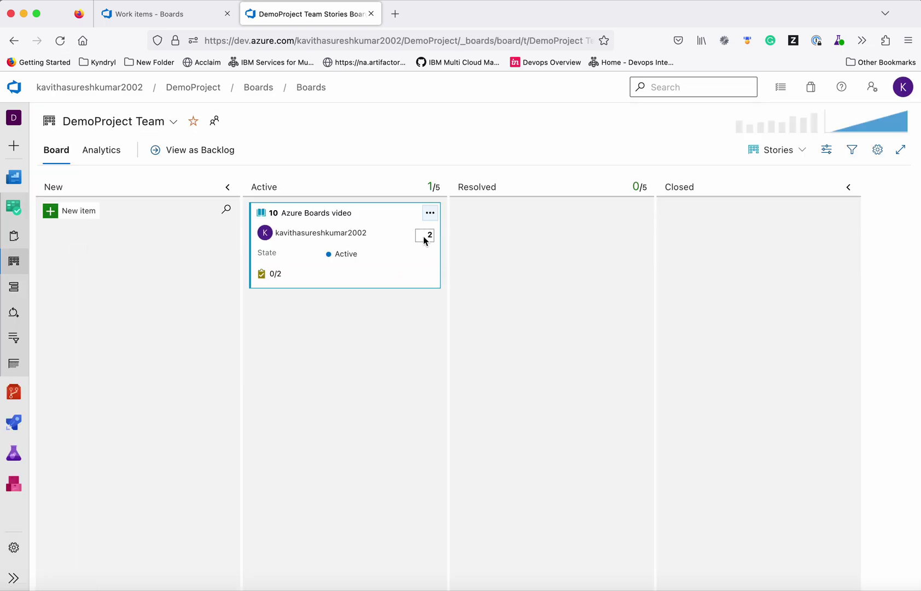
click(430, 213)
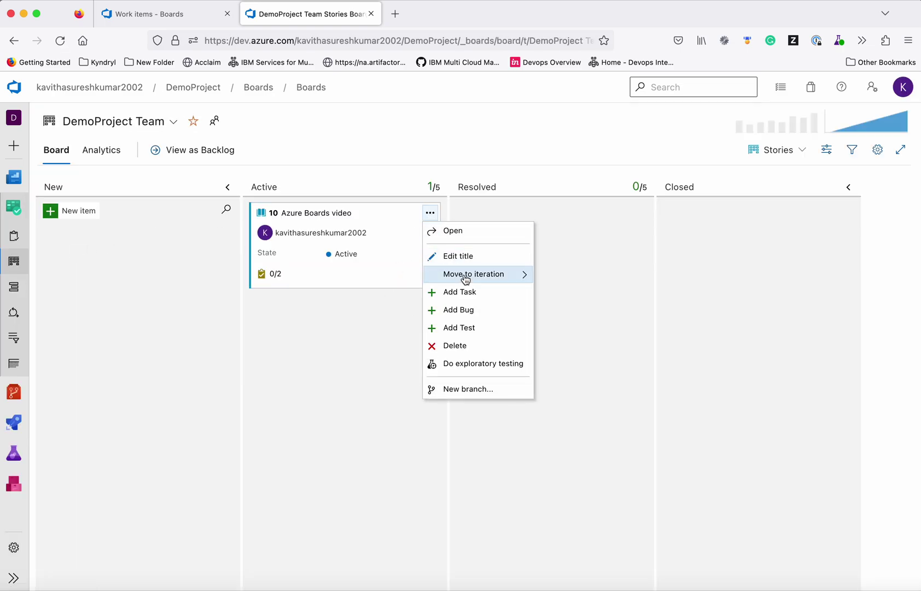
mouse_move(465, 276)
click(583, 293)
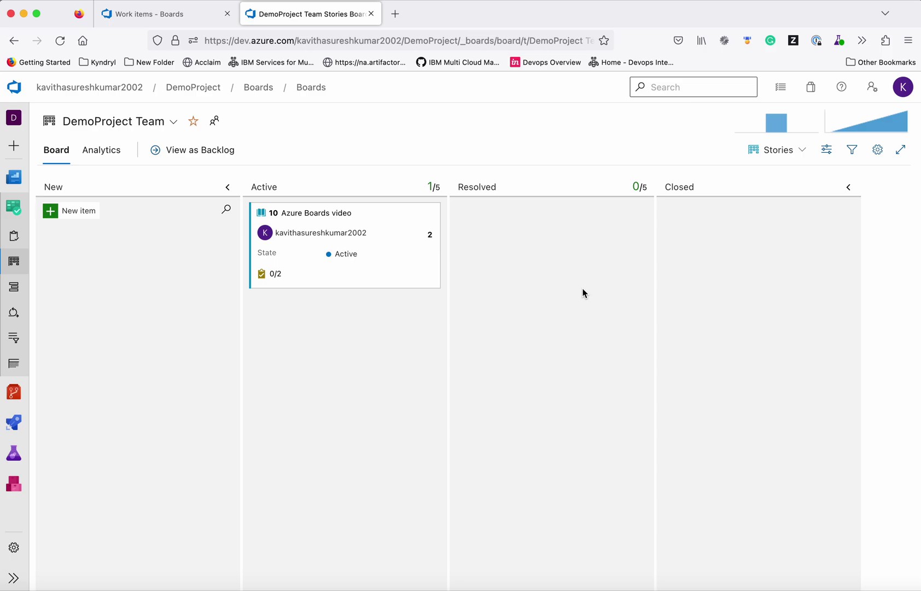
- On the sprint taskboard, move the Understand Azure Boards feature task to Active and view the sprint's backlog
click(14, 314)
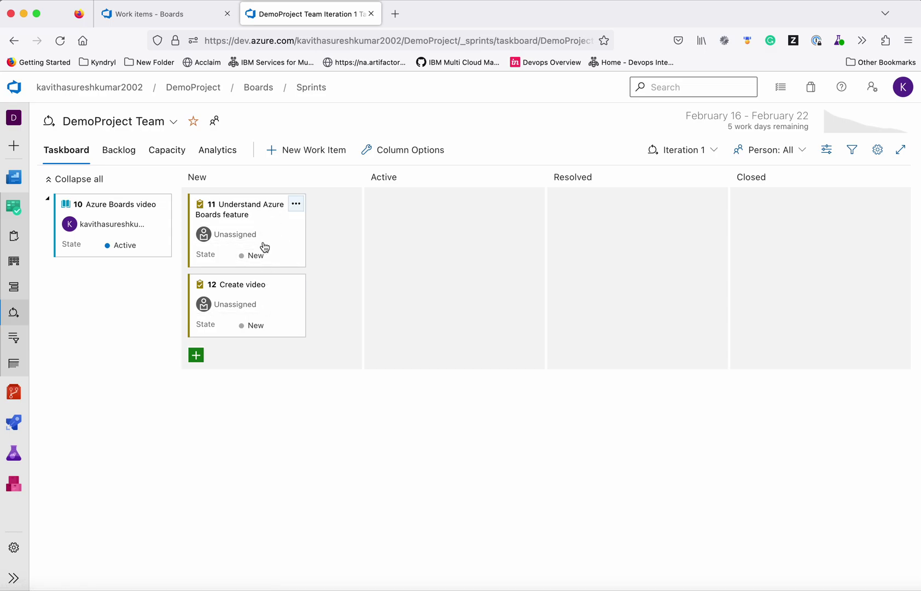
drag(255, 223, 468, 224)
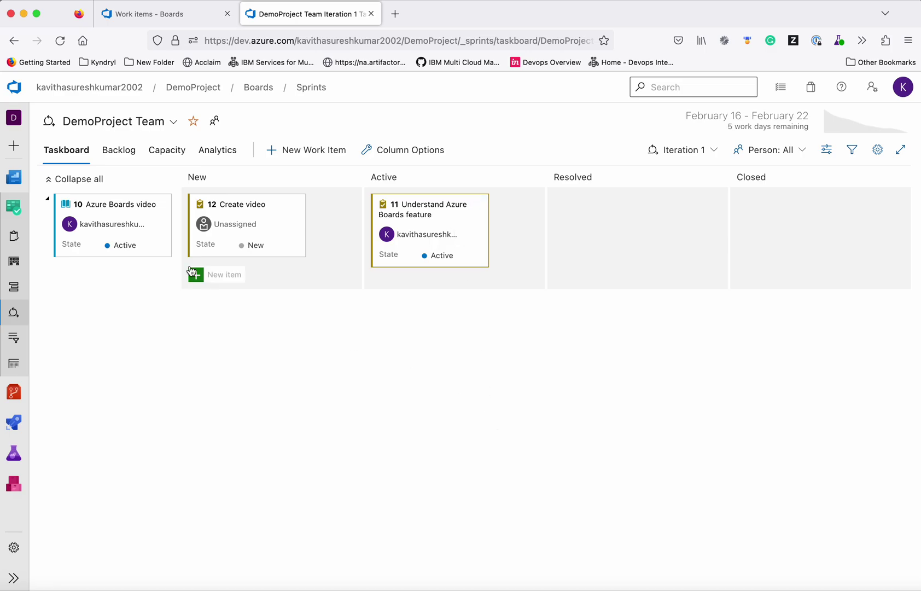
click(118, 155)
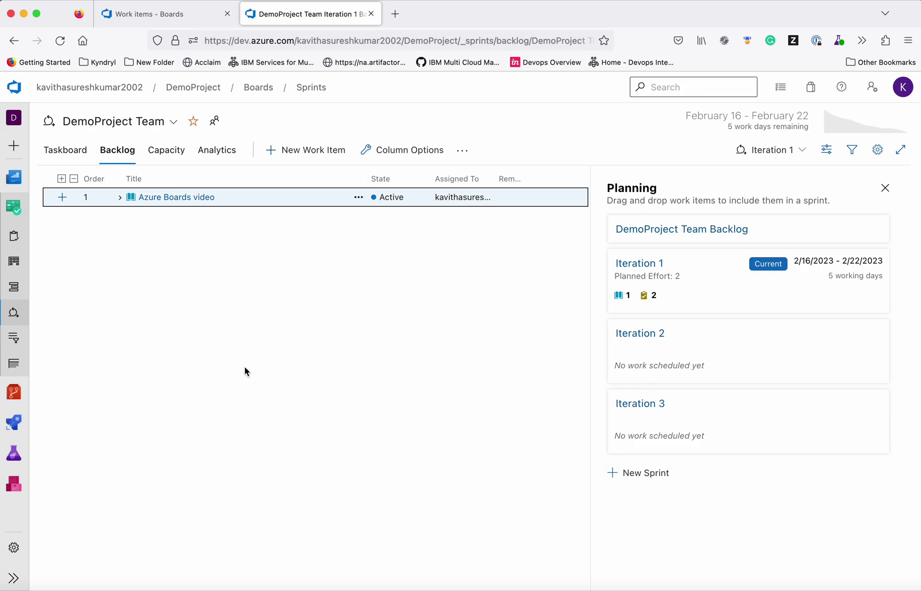
- In the Iteration 1 capacity plan, set the team member's activity to Requirements with a capacity of 4 per day
click(166, 154)
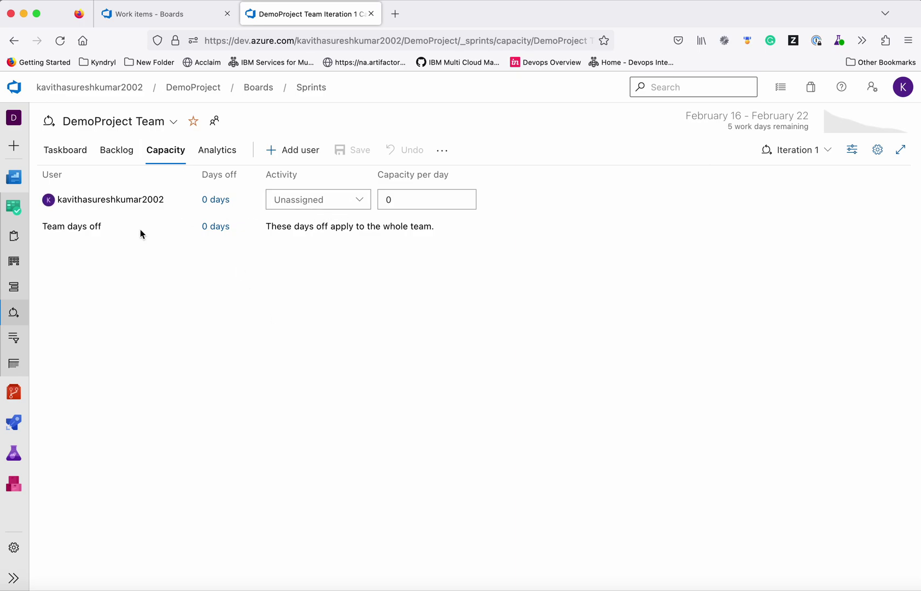
click(361, 201)
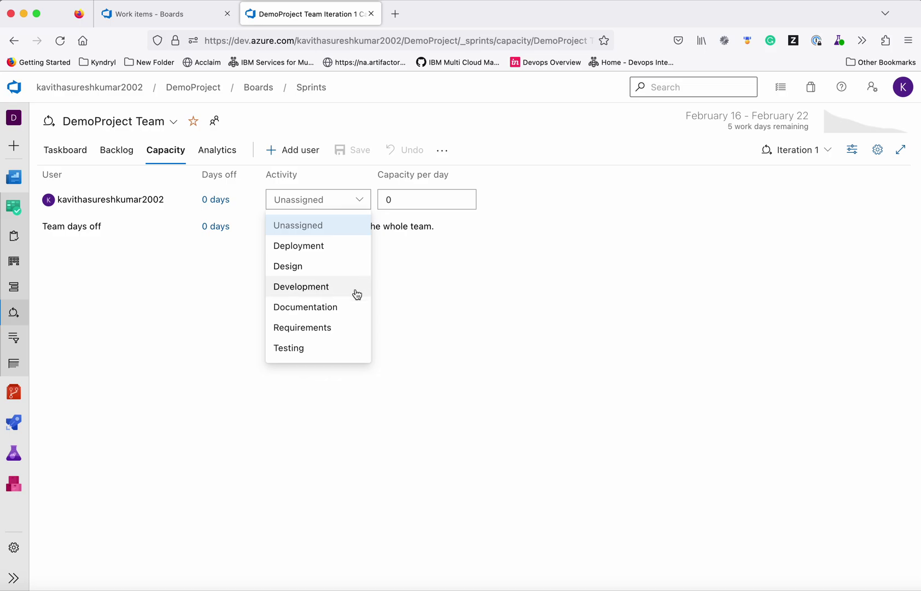
click(333, 328)
click(419, 203)
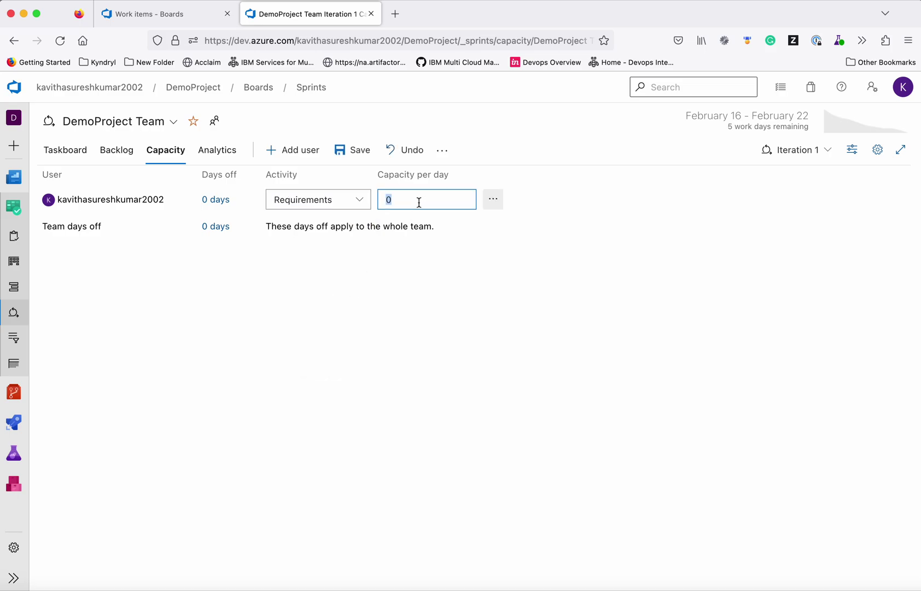
text(4)
click(435, 304)
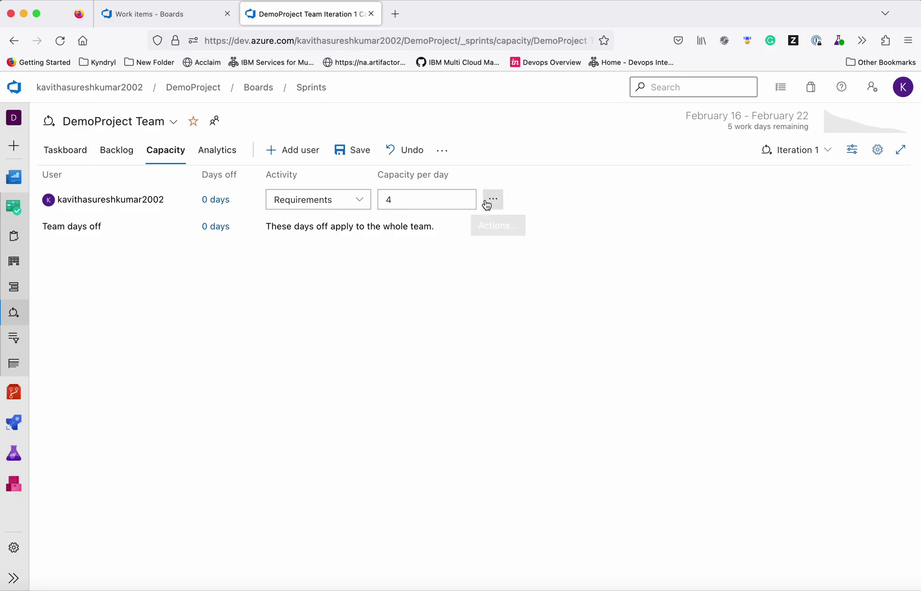
- Add a second activity, Development, with a capacity of 4 per day for the same team member and save the capacity plan
click(491, 201)
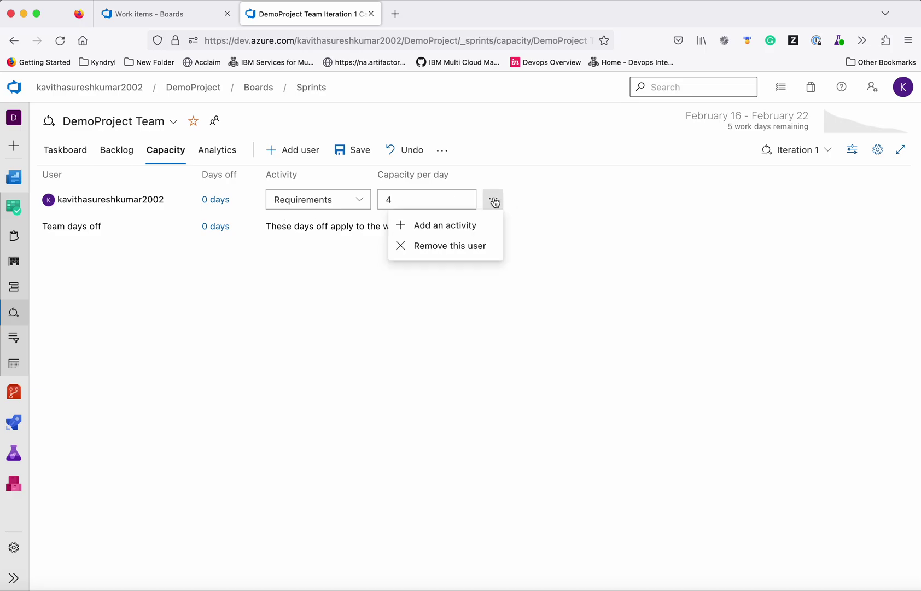
click(463, 225)
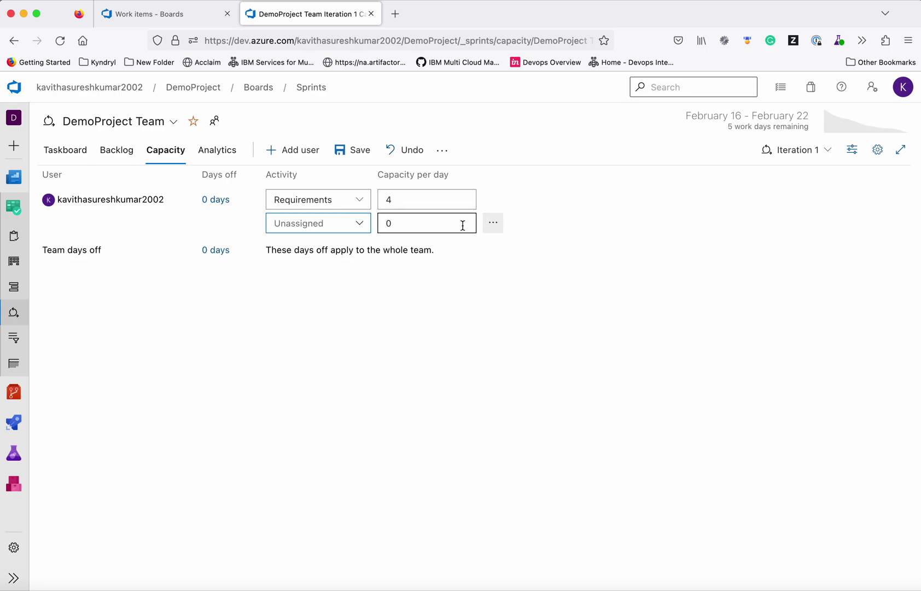
click(362, 223)
click(330, 310)
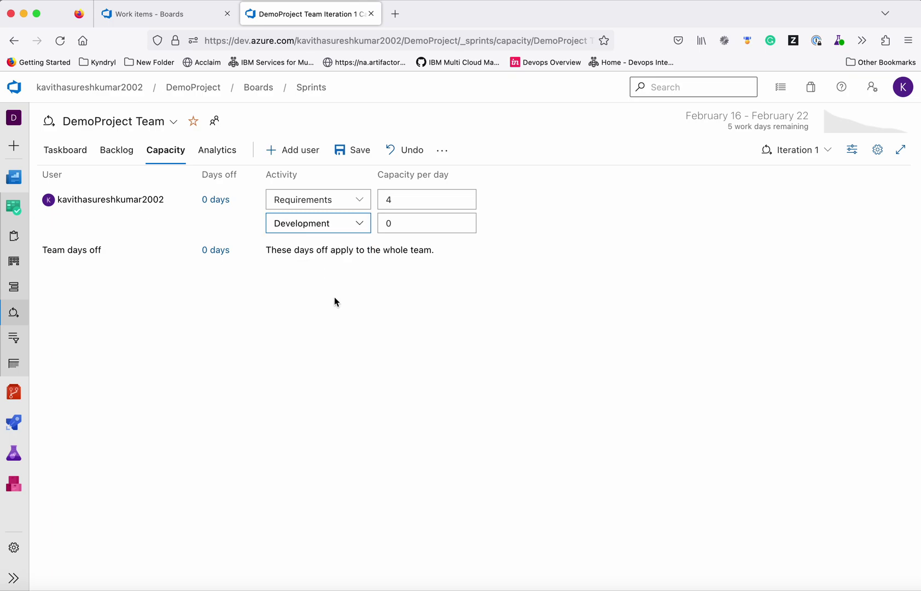
click(406, 222)
double_click(407, 222)
text(4)
click(468, 325)
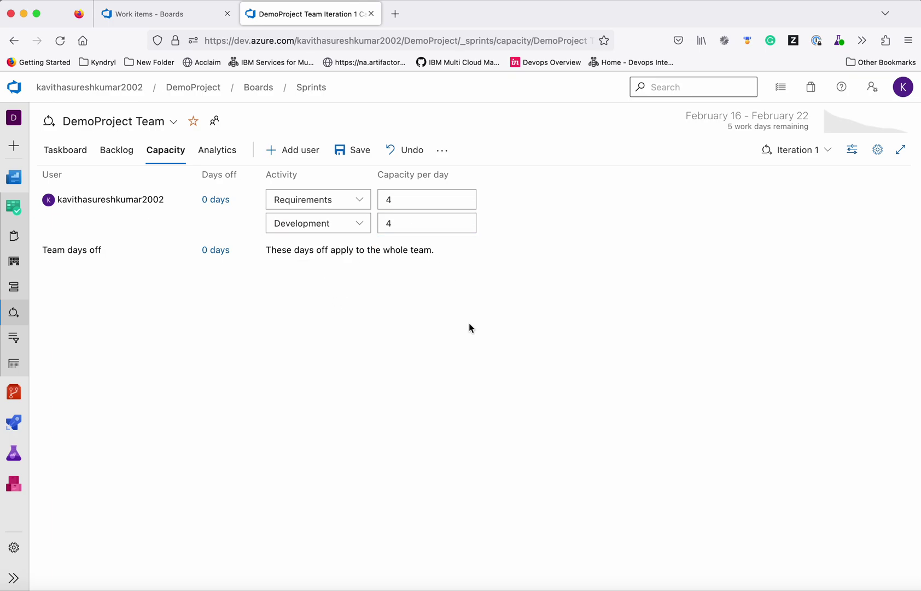
click(354, 156)
- Examine the burndown trend chart in the Iteration 1 analytics
click(220, 153)
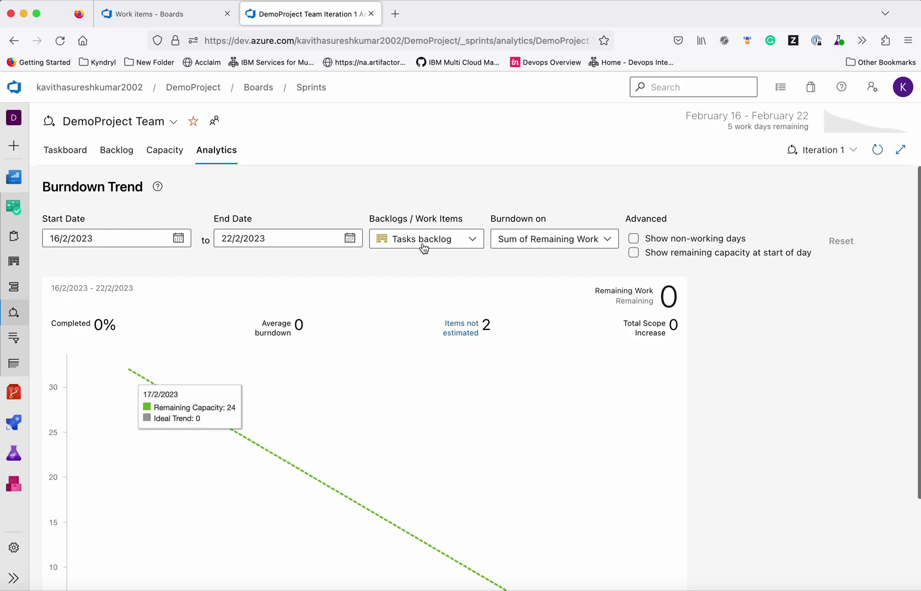
scroll(437, 500, down, 1)
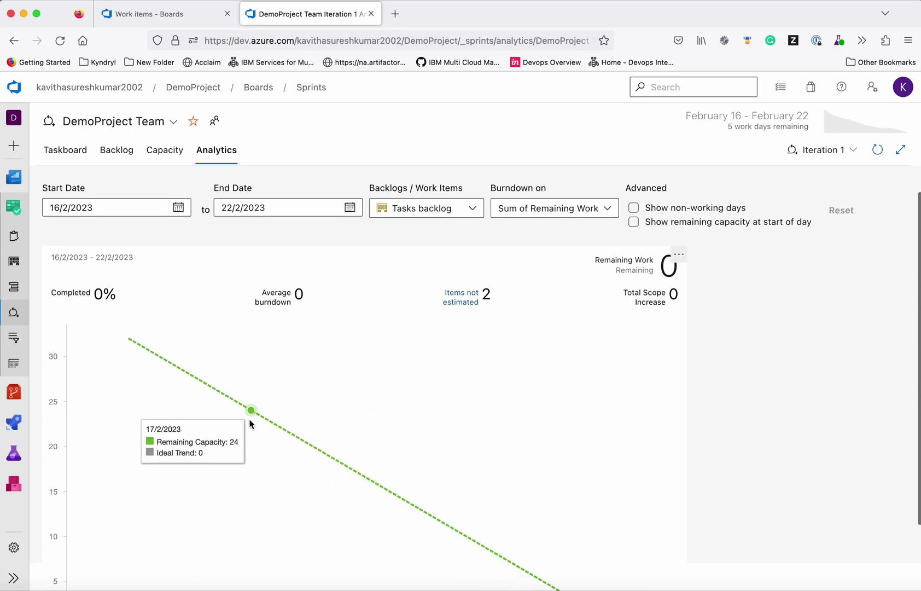
scroll(532, 438, down, 3)
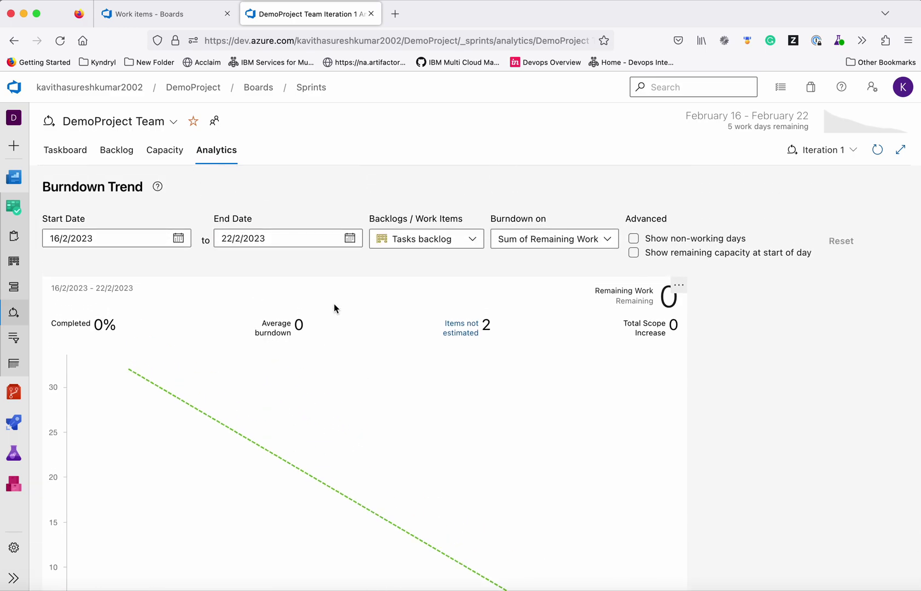
- Create and run a new query for work items of any type whose State is Active, and check its additional export options
click(13, 337)
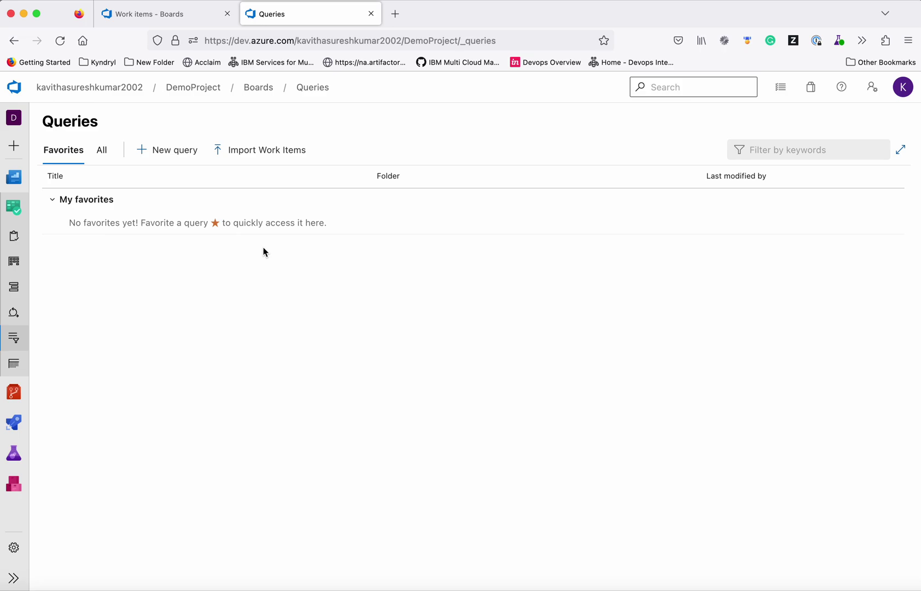
click(180, 158)
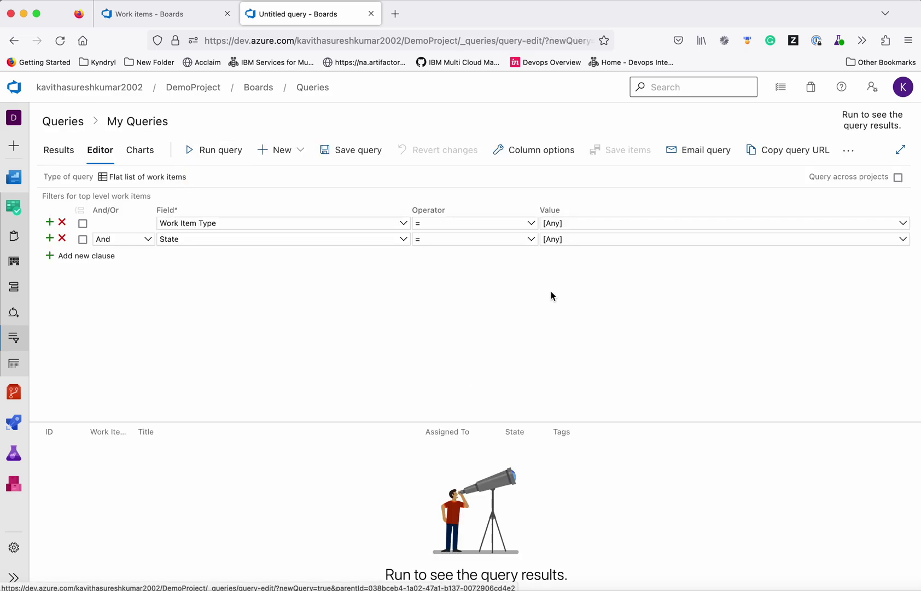
click(901, 241)
click(627, 283)
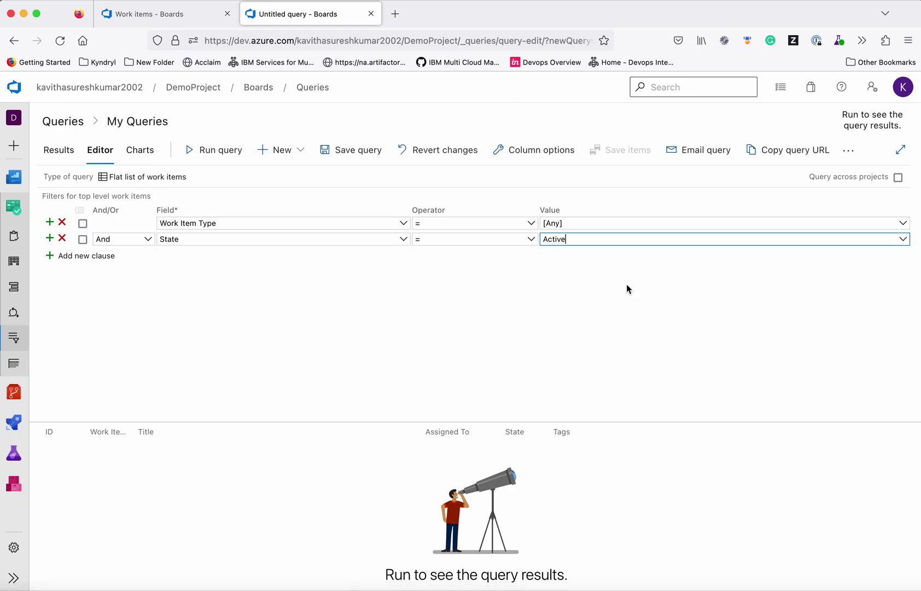
click(205, 151)
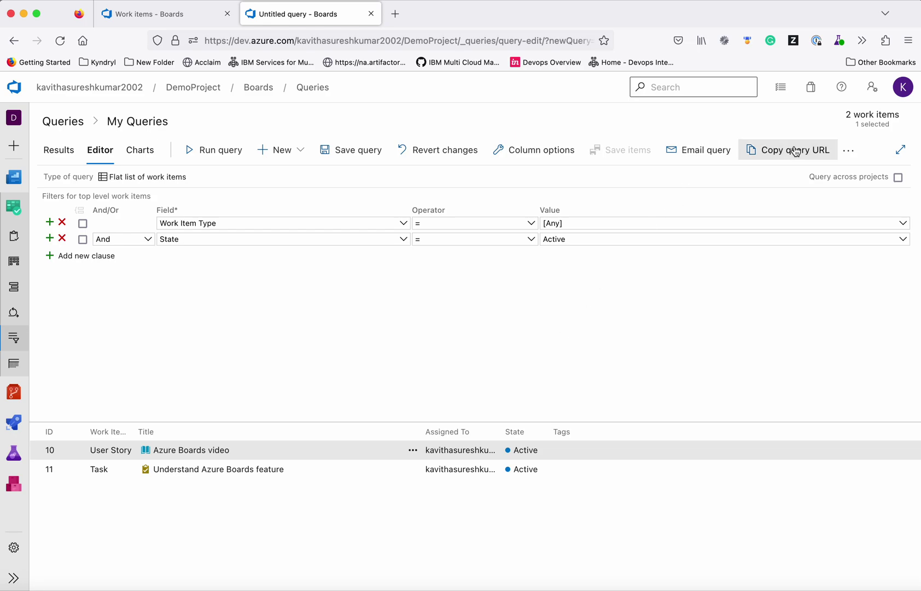
click(851, 153)
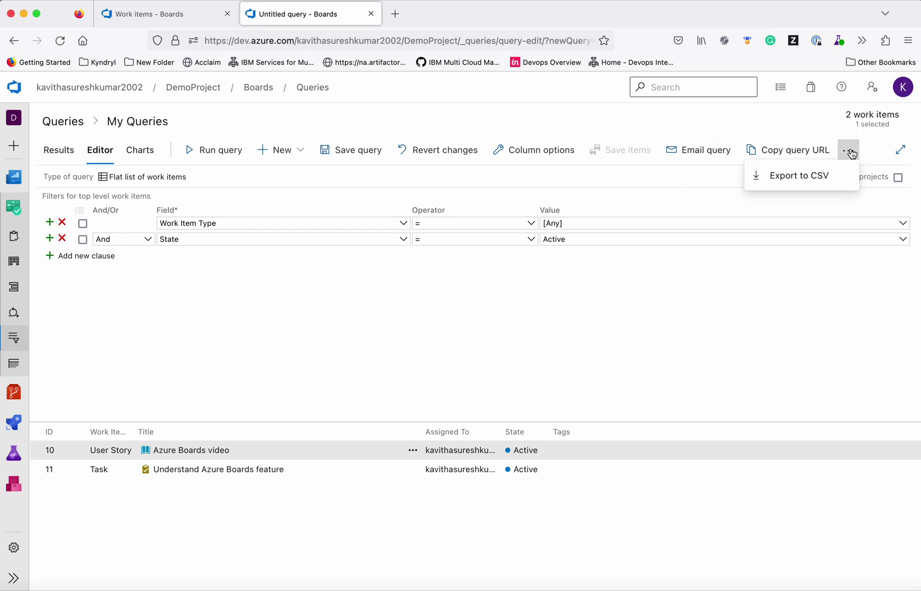